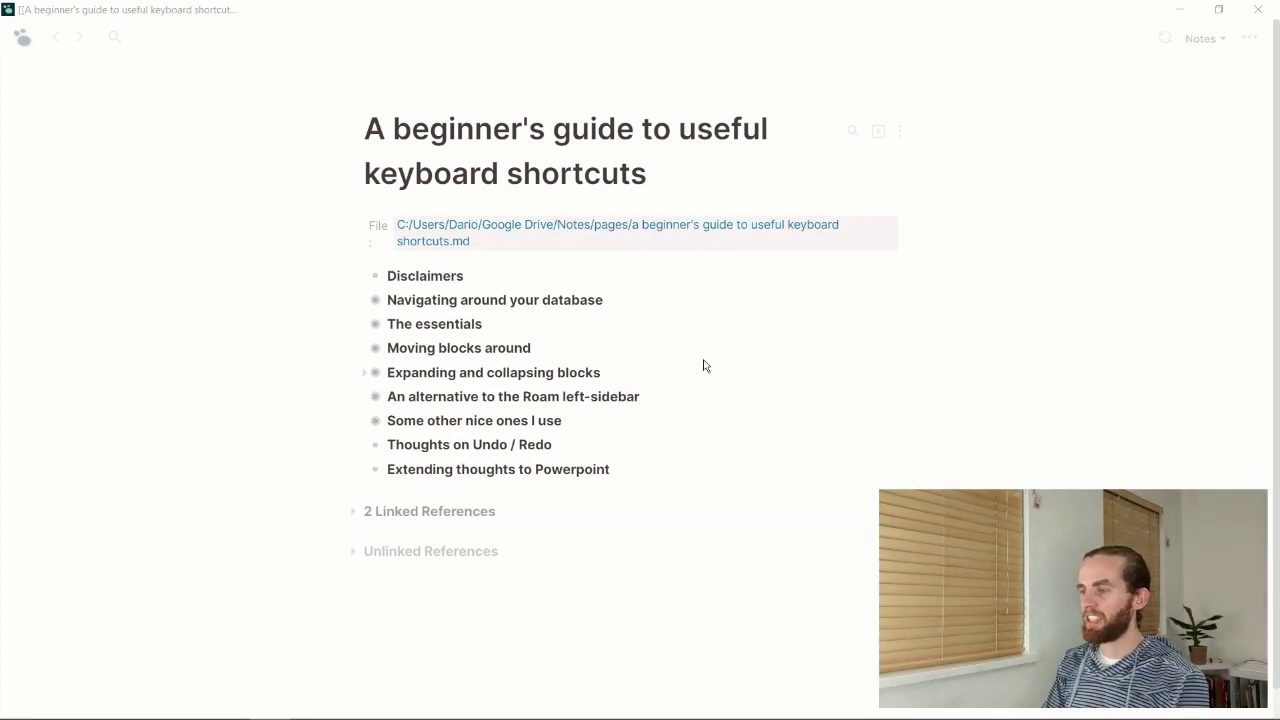
# Step: Expand the Disclaimers block on the keyboard shortcuts guide page and go through its child notes
pyautogui.click(572, 291)
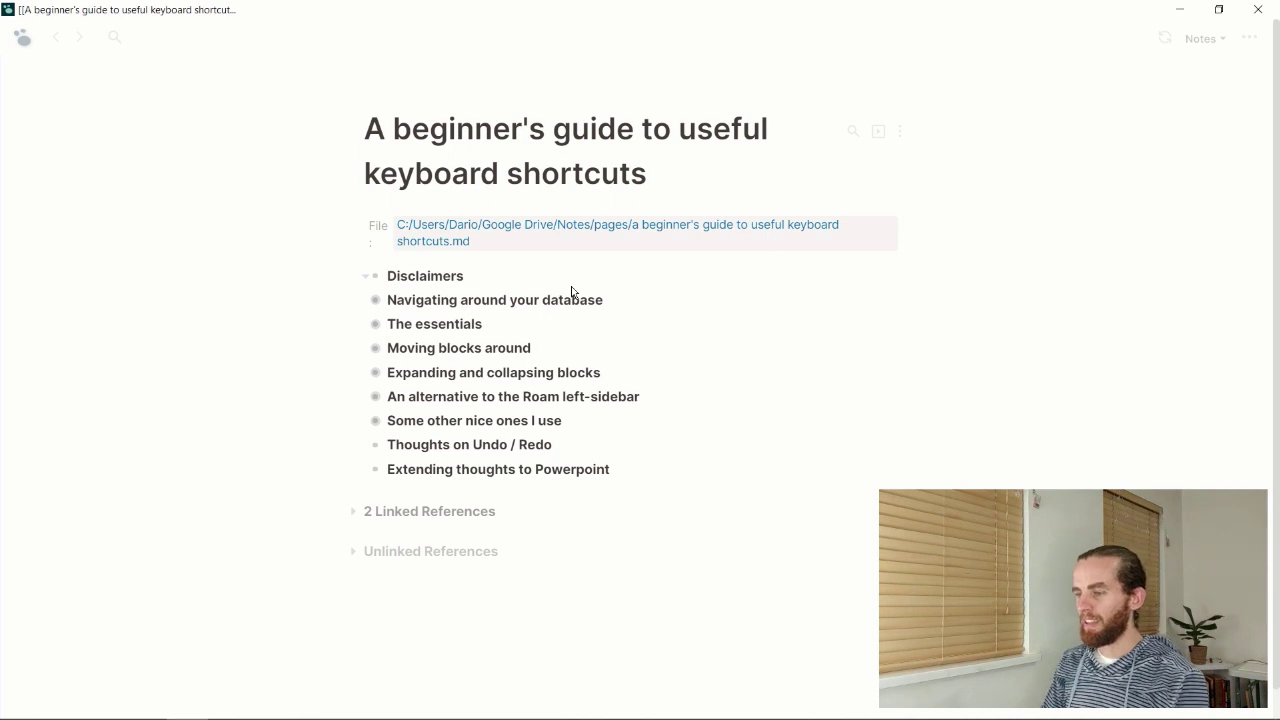
pyautogui.click(566, 272)
pyautogui.hotkey('ctrl', 'Down')
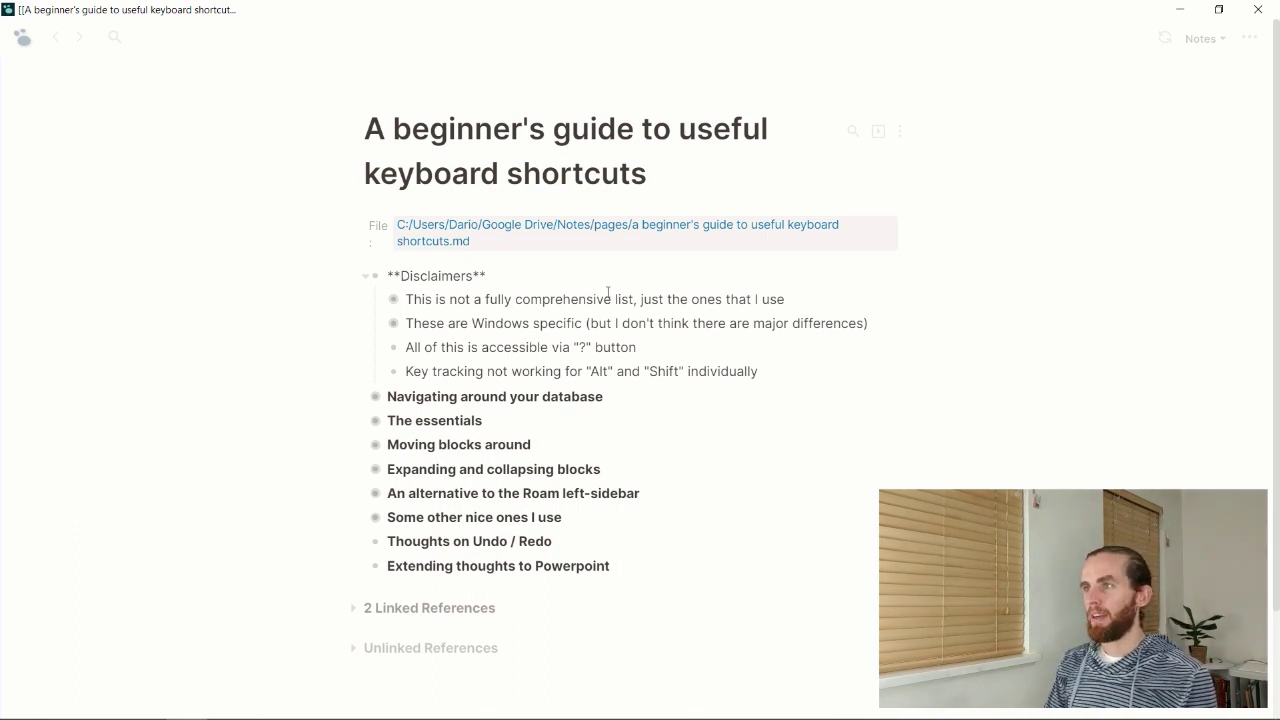
pyautogui.click(599, 346)
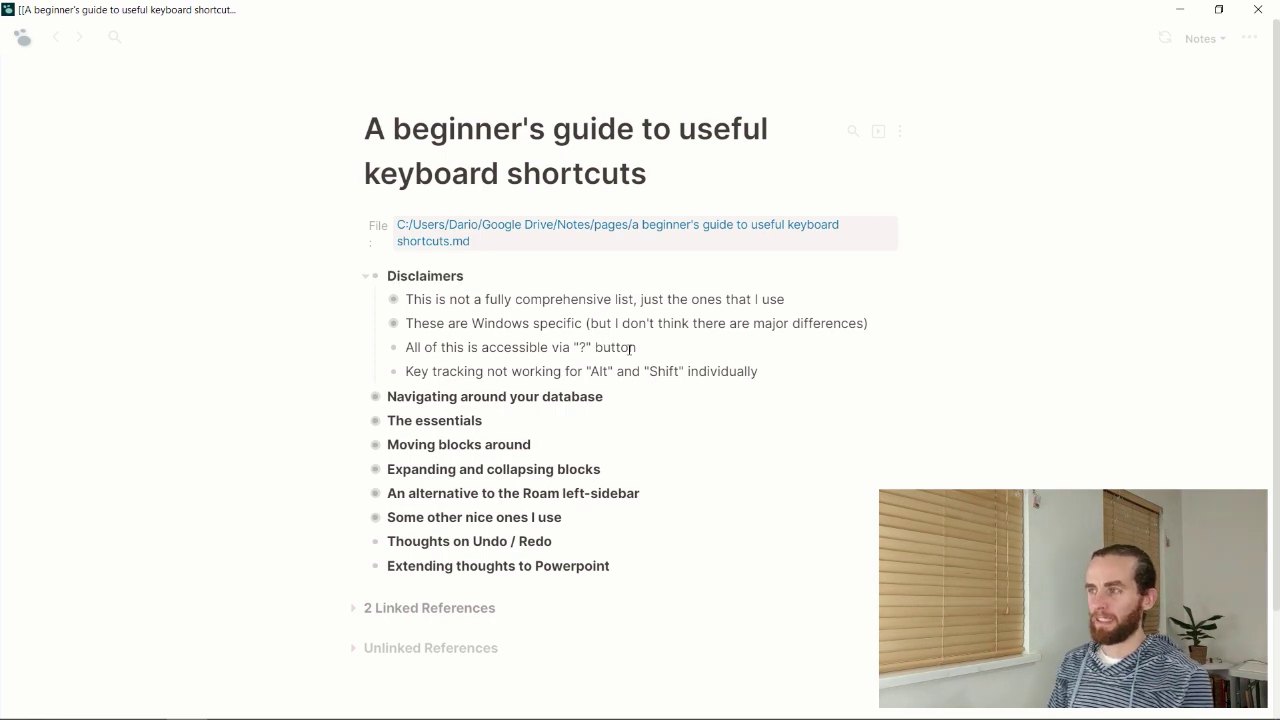
pyautogui.hotkey('alt', 'shift', 'Up')
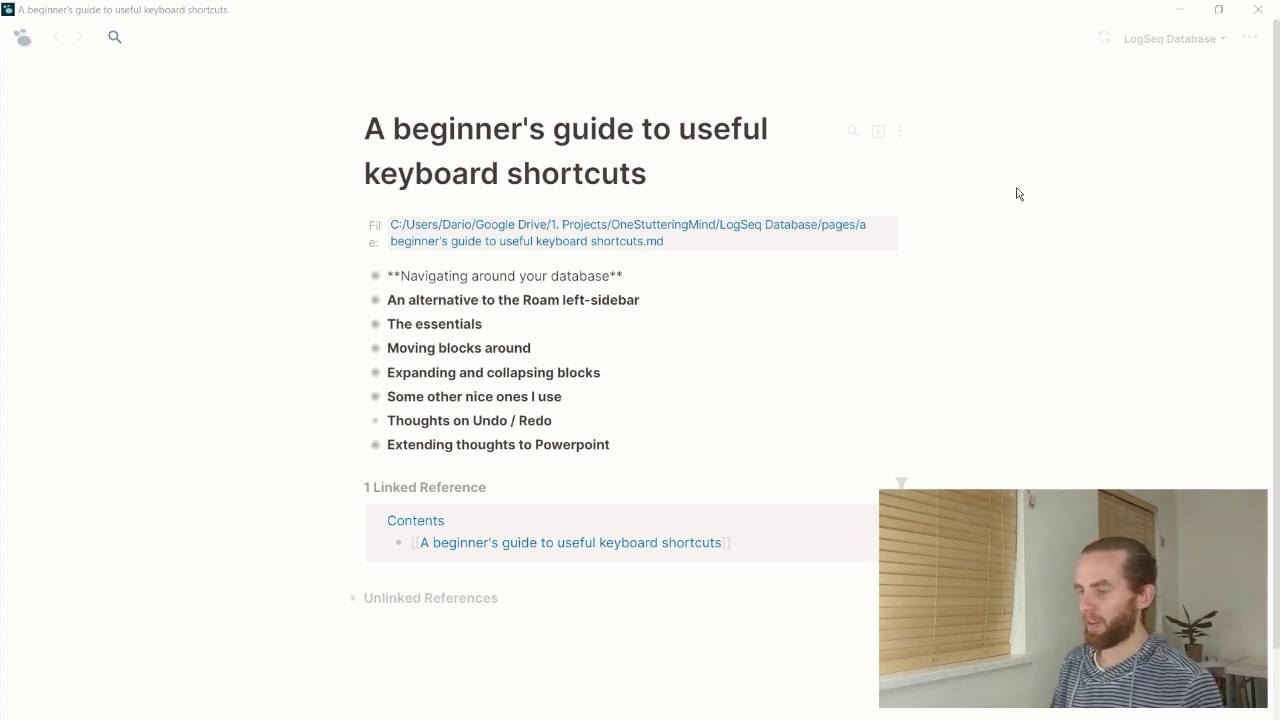
# Step: Expand the "Navigating around your database" block and place the cursor in its "Back a page" entry
pyautogui.click(654, 281)
pyautogui.hotkey('ctrl', 'Down')
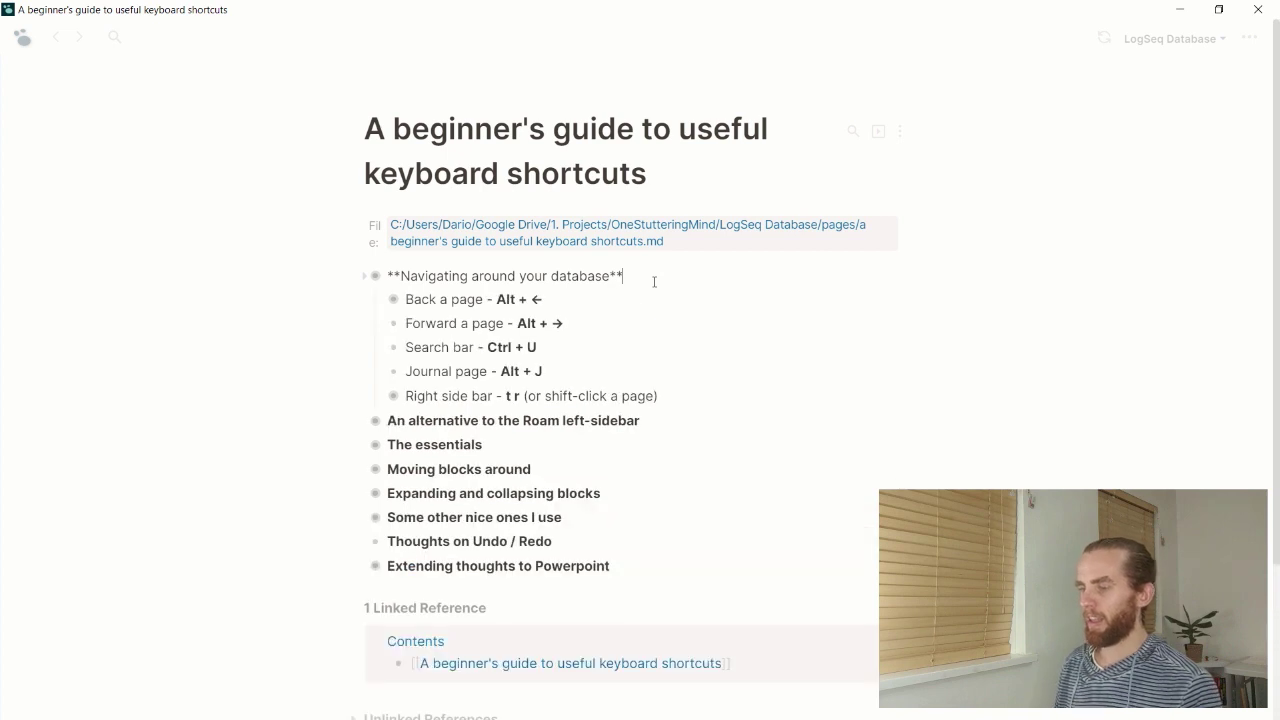
pyautogui.press('Down')
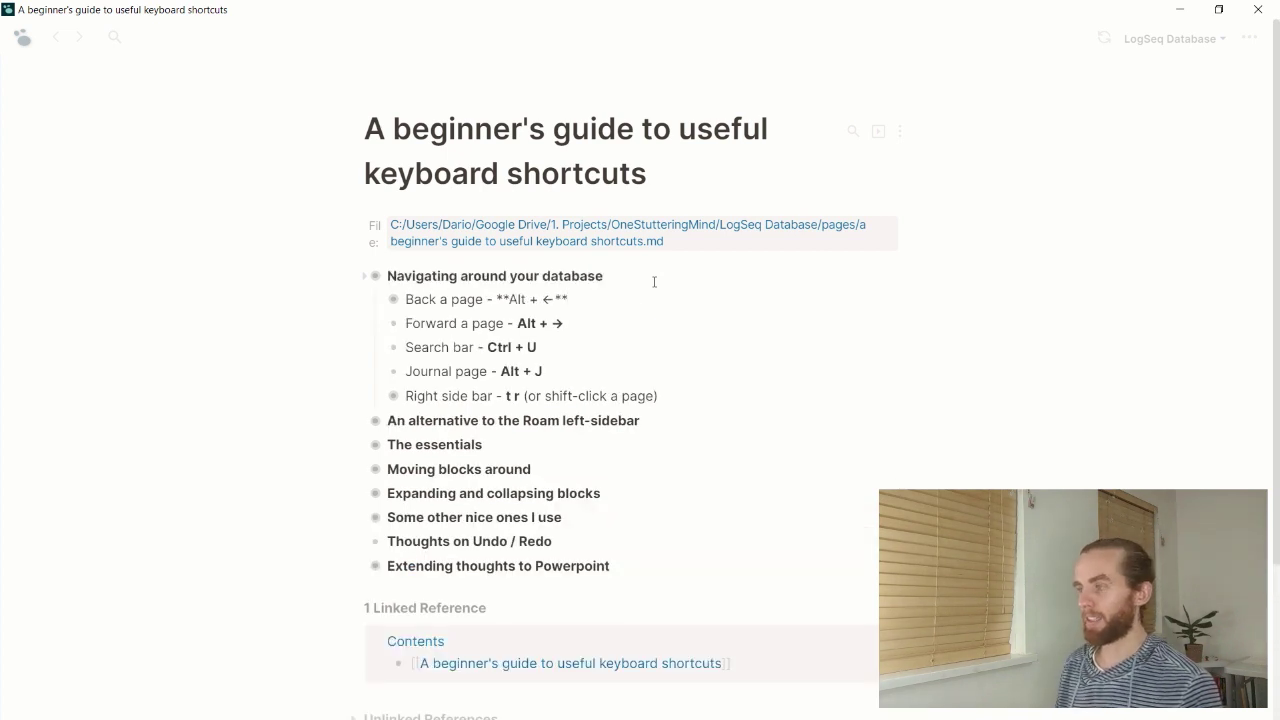
# Step: Step back through the previously visited pages in the navigation history
pyautogui.hotkey('alt', 'Left')
pyautogui.hotkey('alt', 'Left')
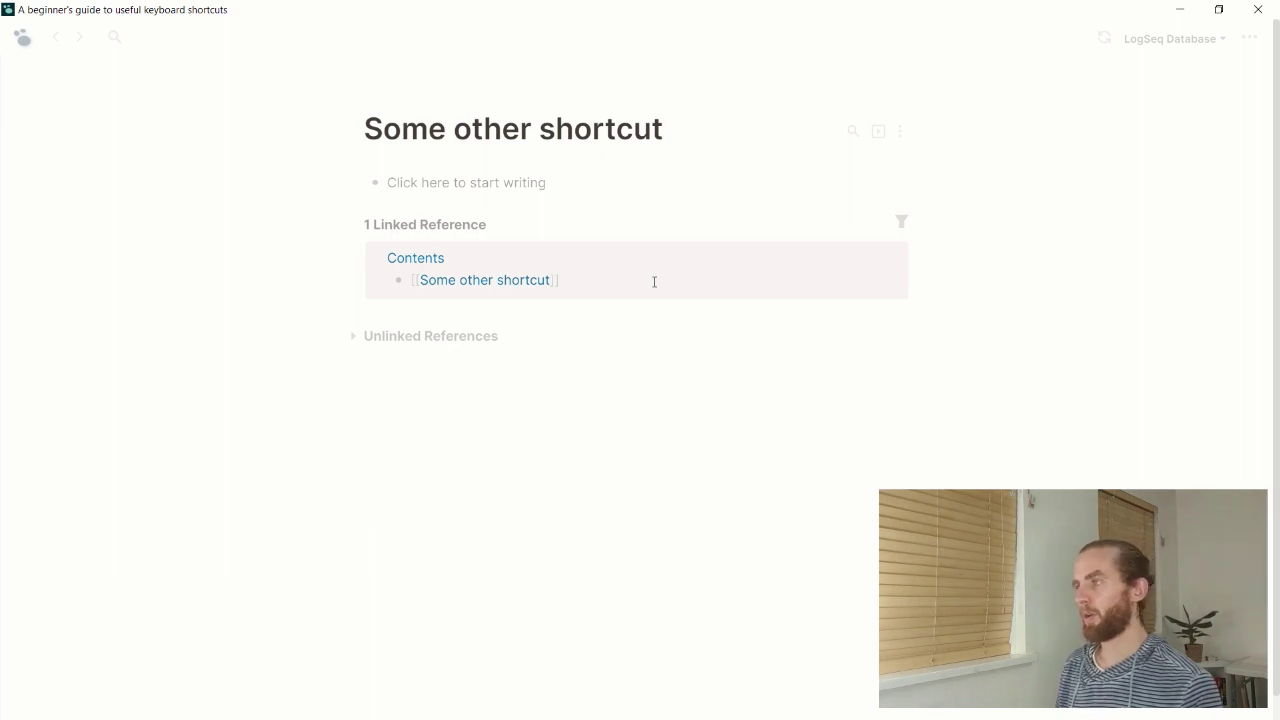
pyautogui.hotkey('alt', 'Left')
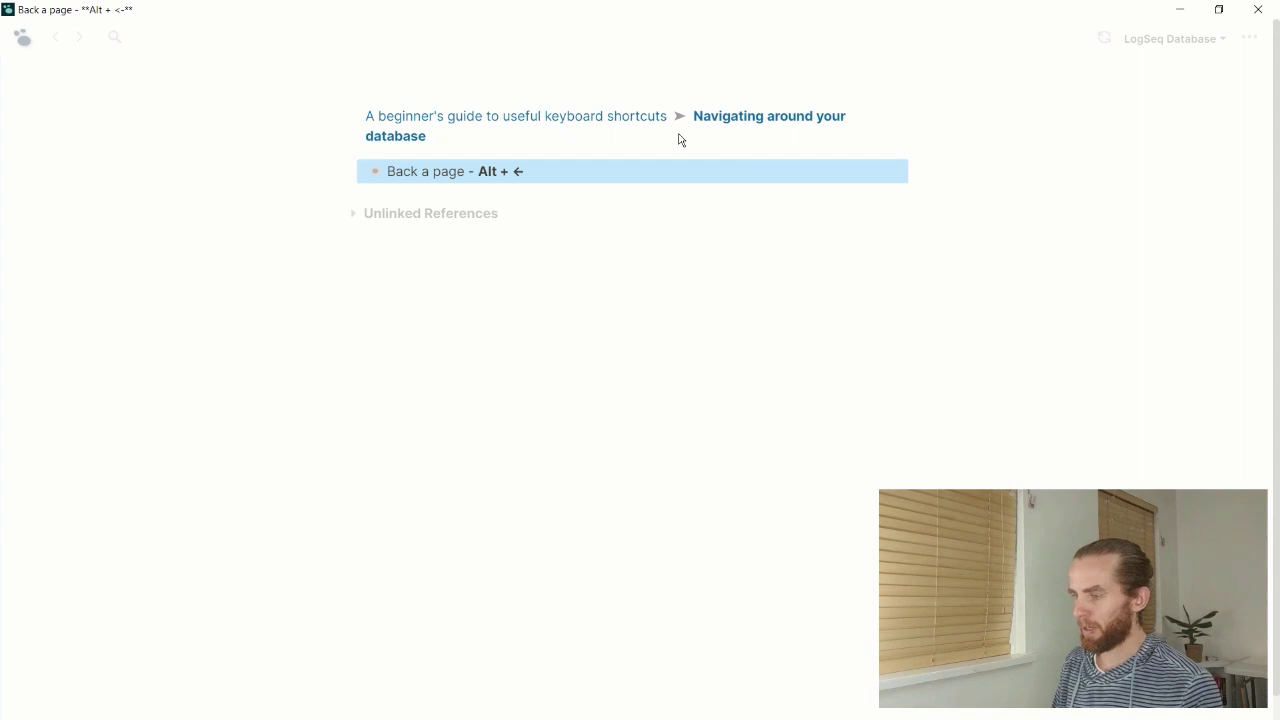
# Step: Return to the beginner's guide page from the zoomed-in block and expand its "Navigating around your database" section
pyautogui.click(646, 118)
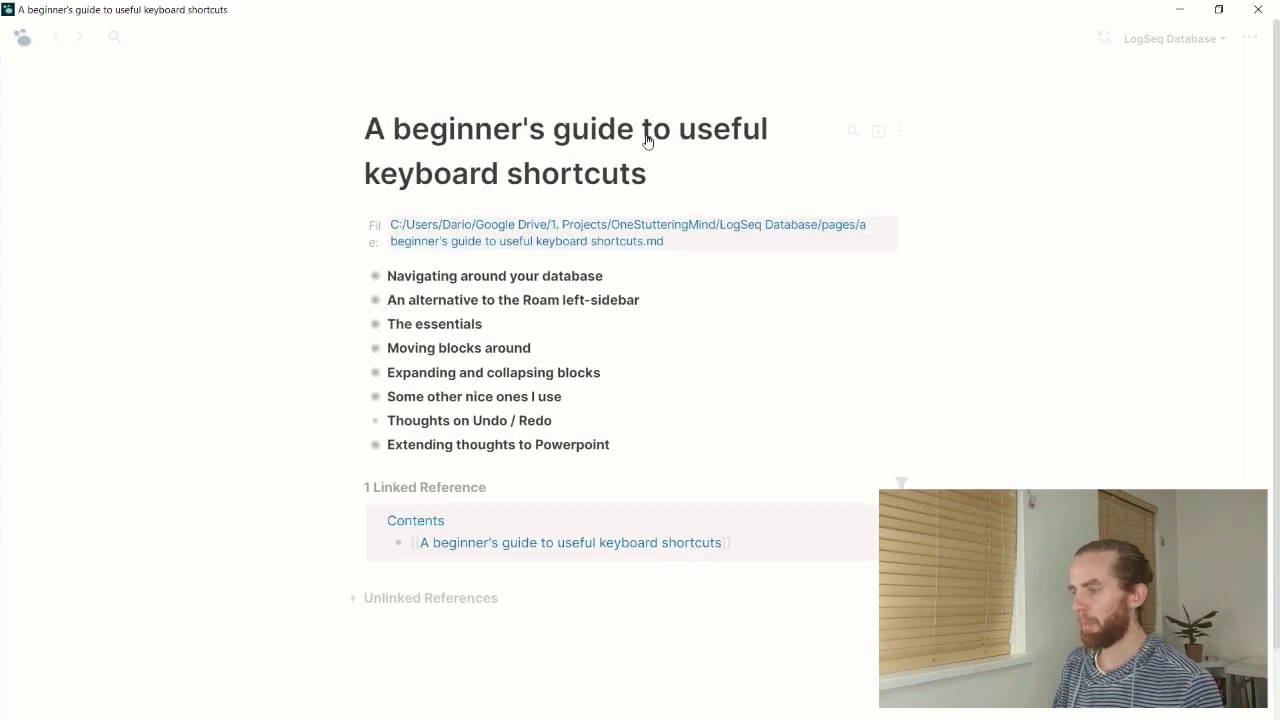
pyautogui.click(631, 270)
pyautogui.hotkey('ctrl', 'Down')
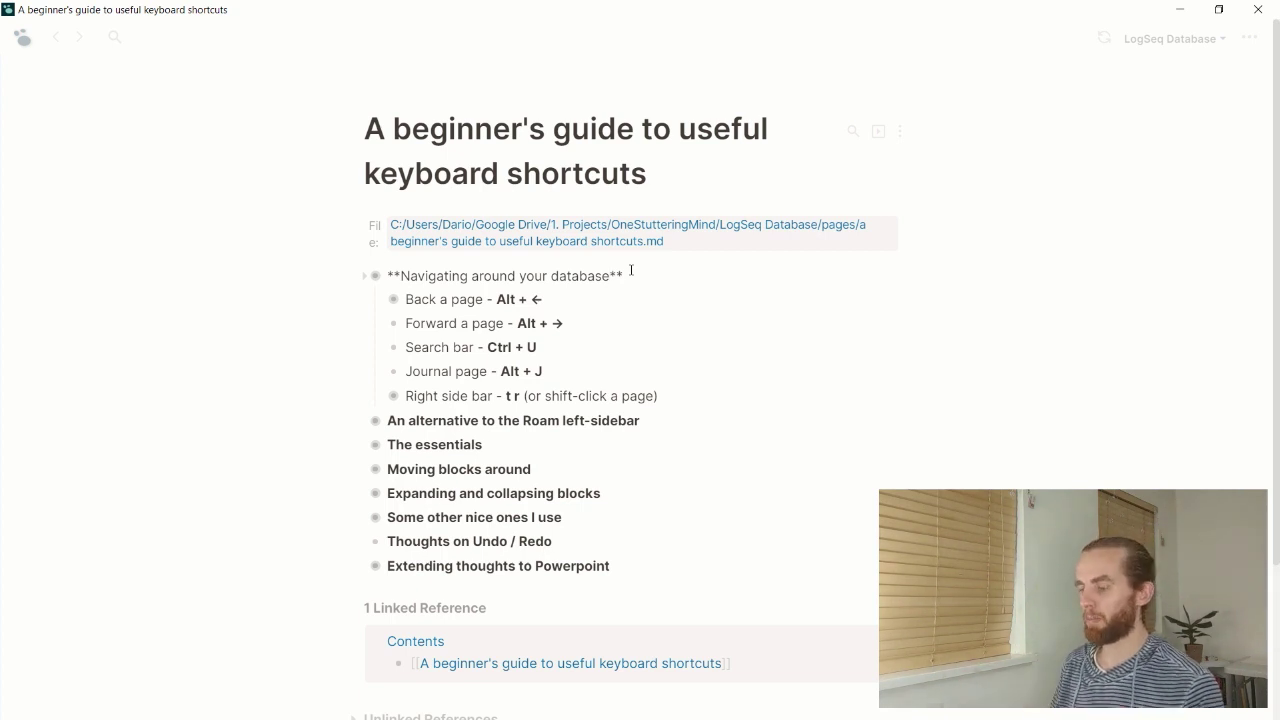
# Step: Search the database for "person" and open the Personal page from the results
pyautogui.hotkey('ctrl', 'u')
pyautogui.write('person')
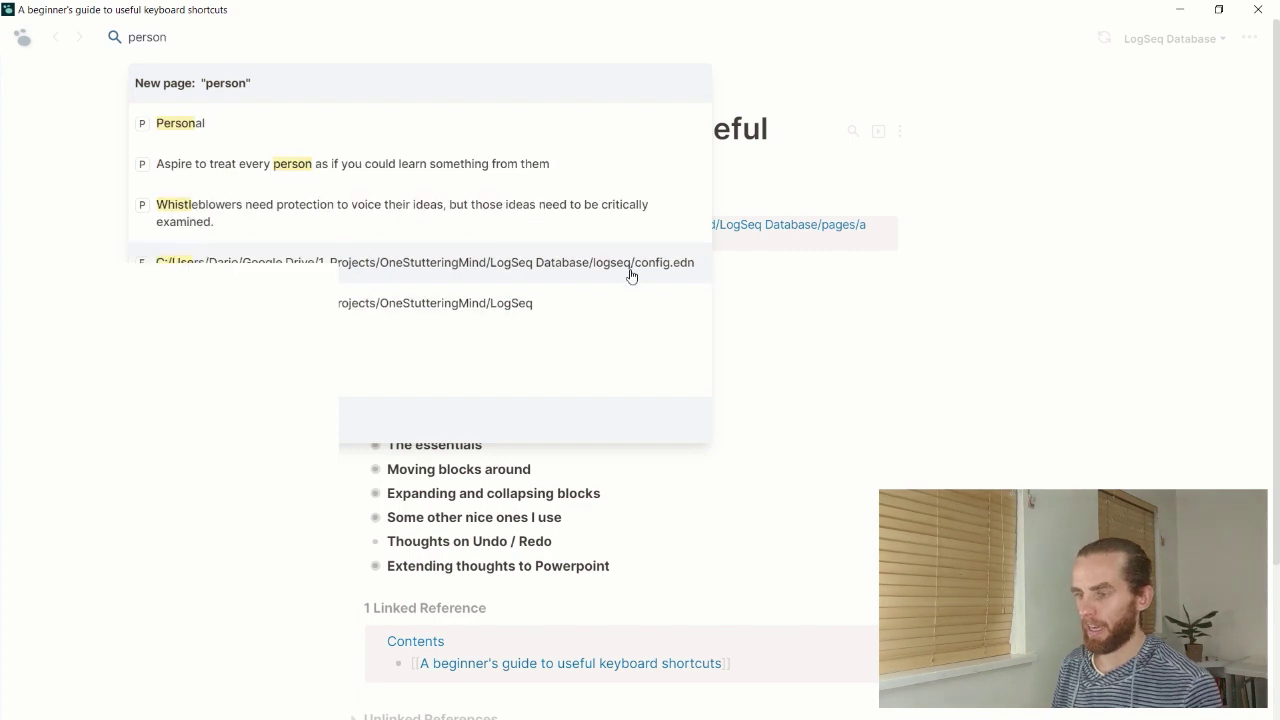
pyautogui.press('Down')
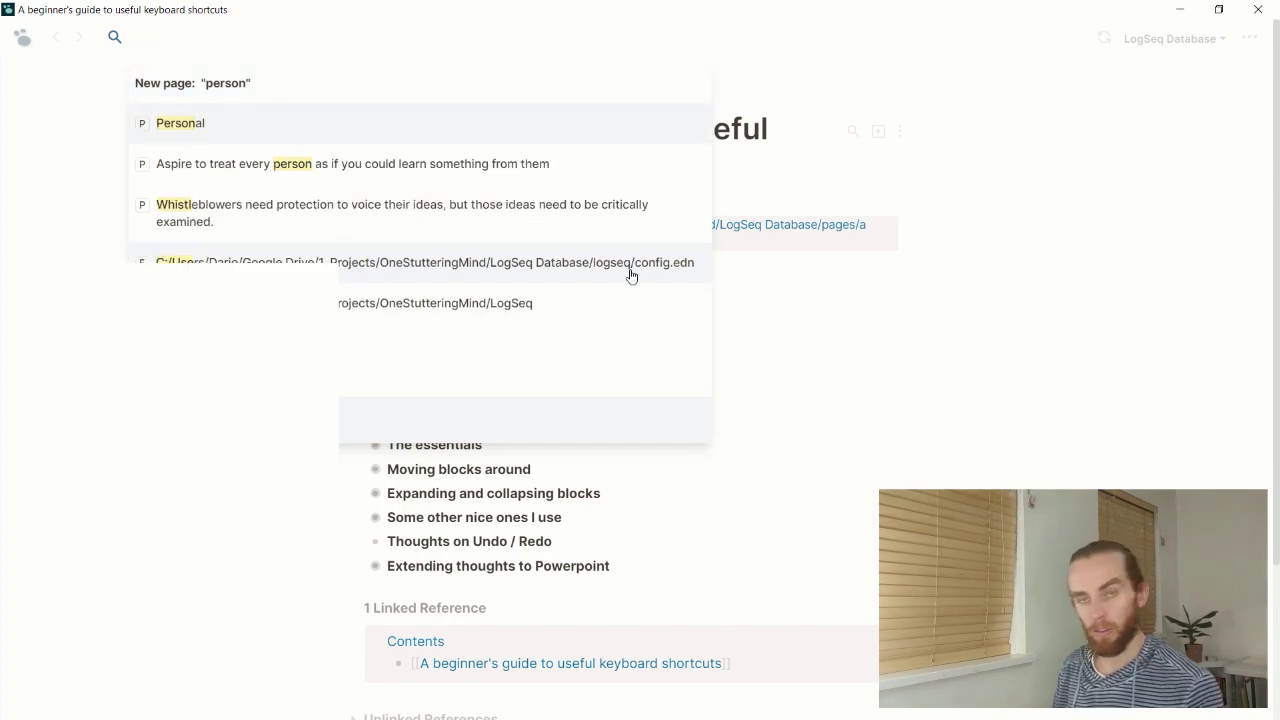
pyautogui.press('Down')
pyautogui.press('Up')
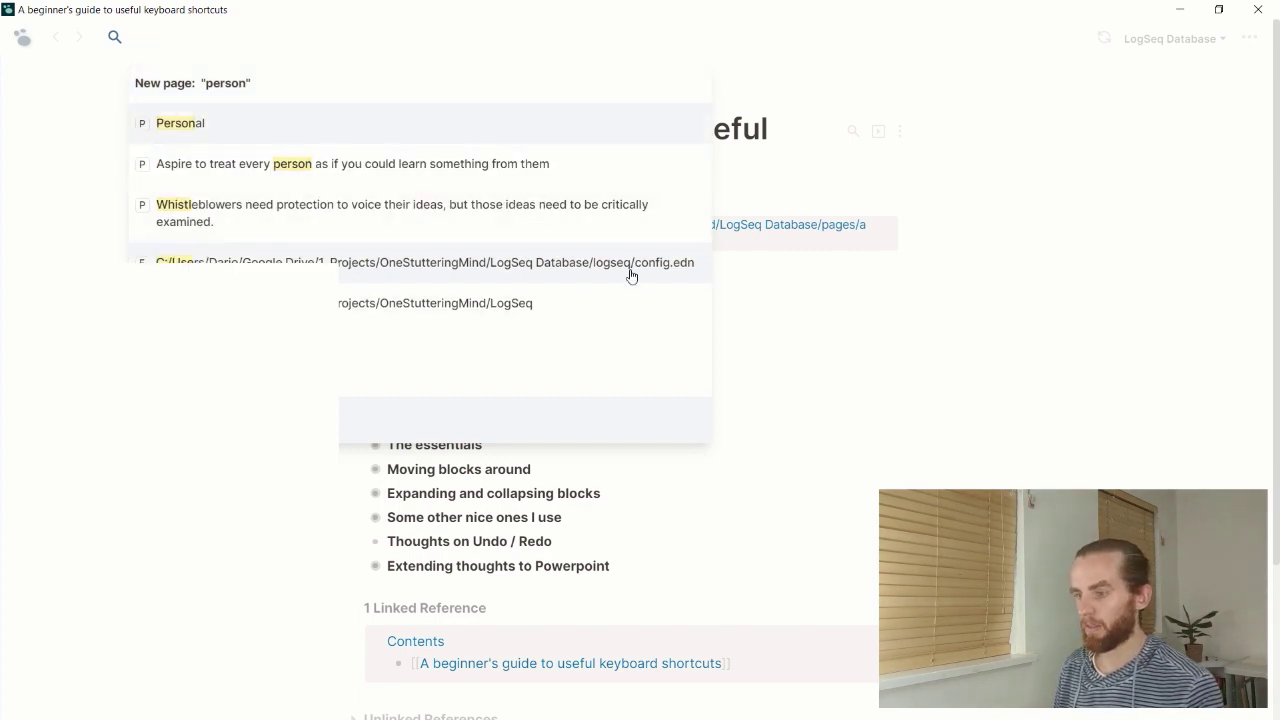
pyautogui.press('Return')
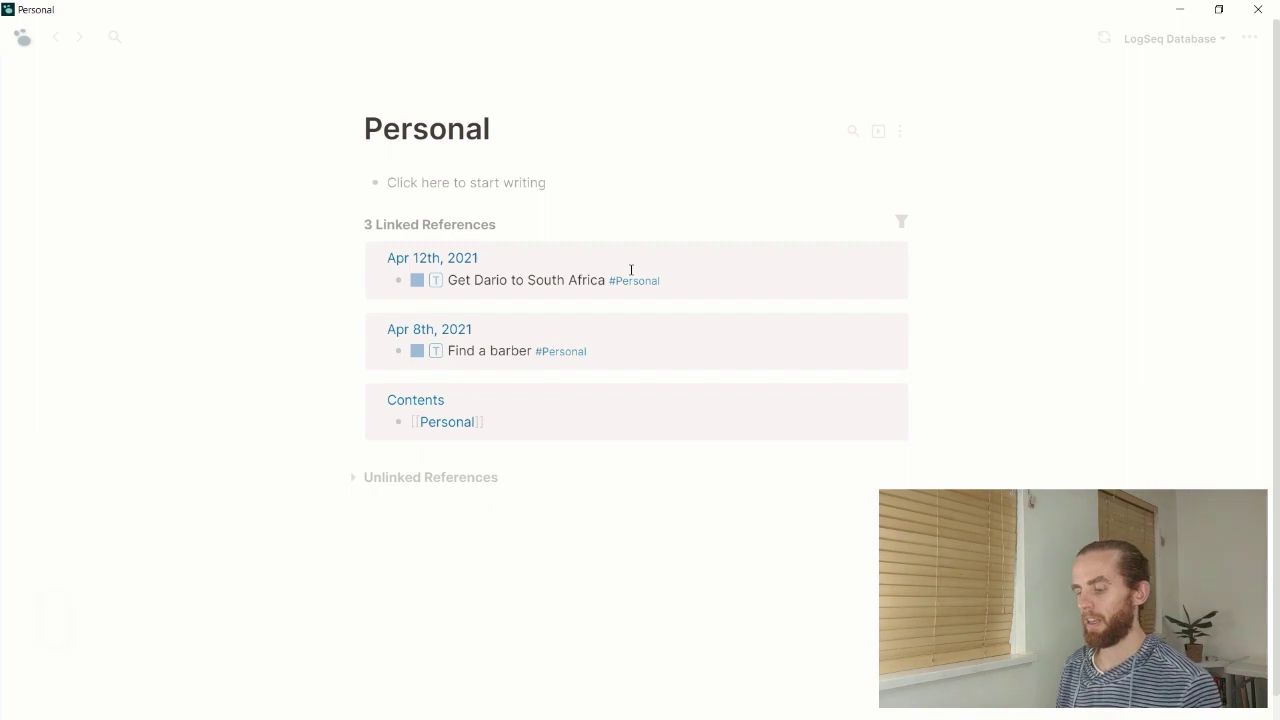
# Step: Go back to the guide page, expand the "Navigating around your database" block and place the cursor in the "Search bar" entry
pyautogui.hotkey('alt', 'Left')
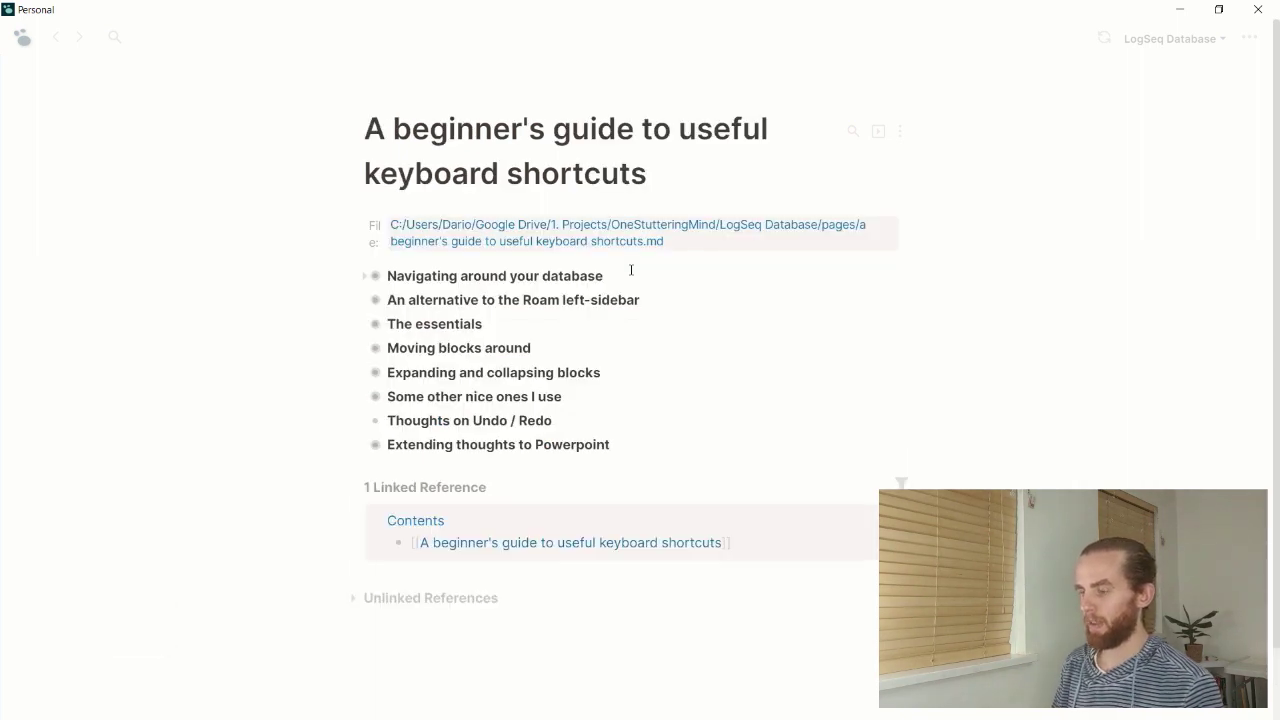
pyautogui.click(631, 269)
pyautogui.hotkey('ctrl', 'Down')
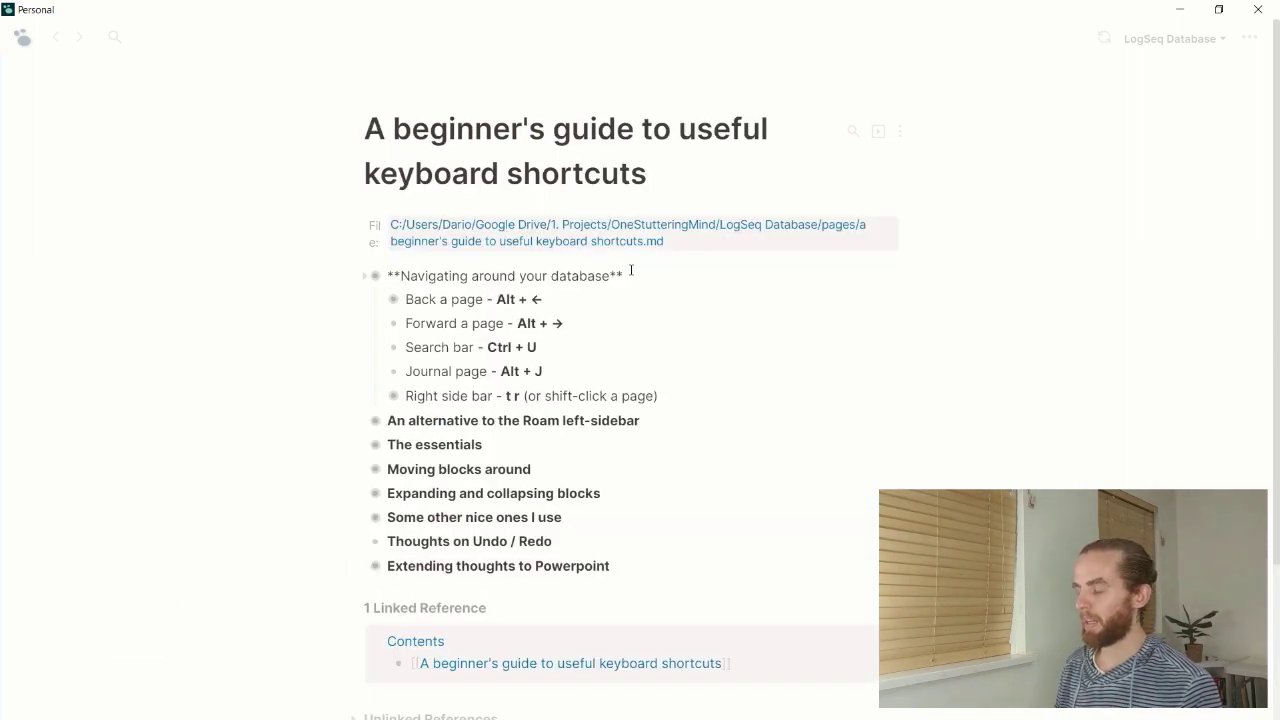
pyautogui.press('Down')
pyautogui.press('Down')
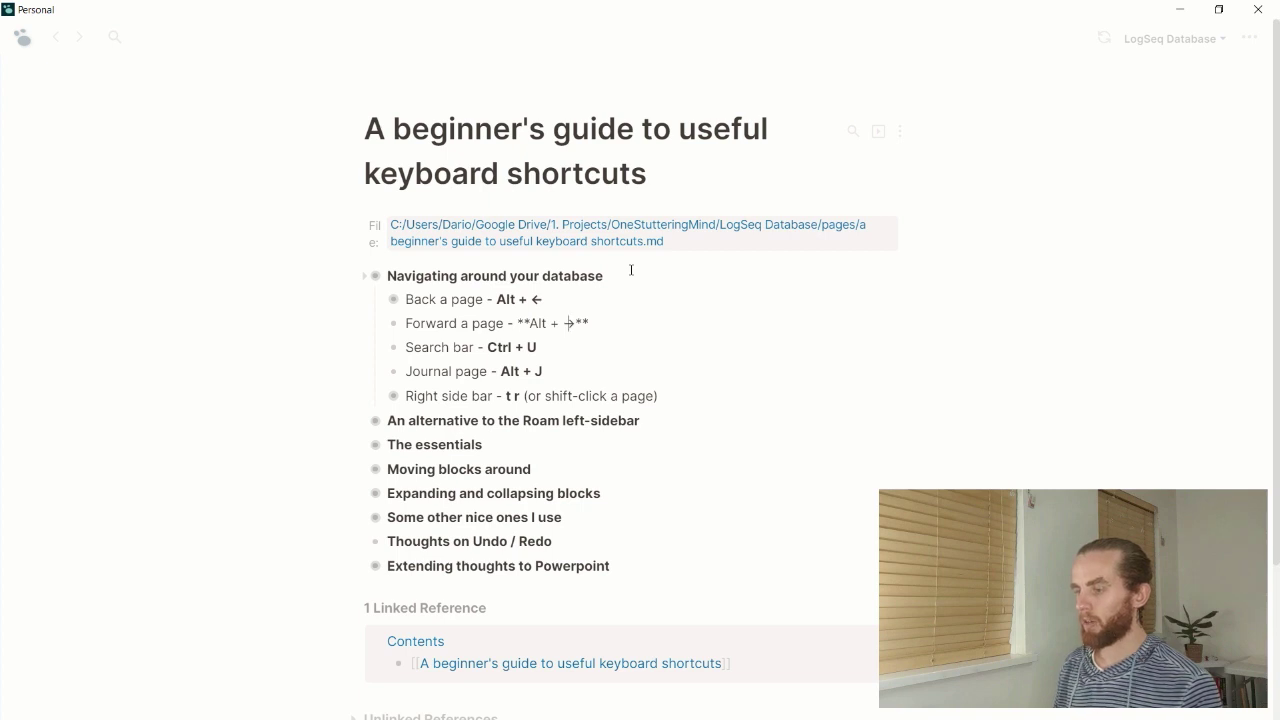
pyautogui.press('Down')
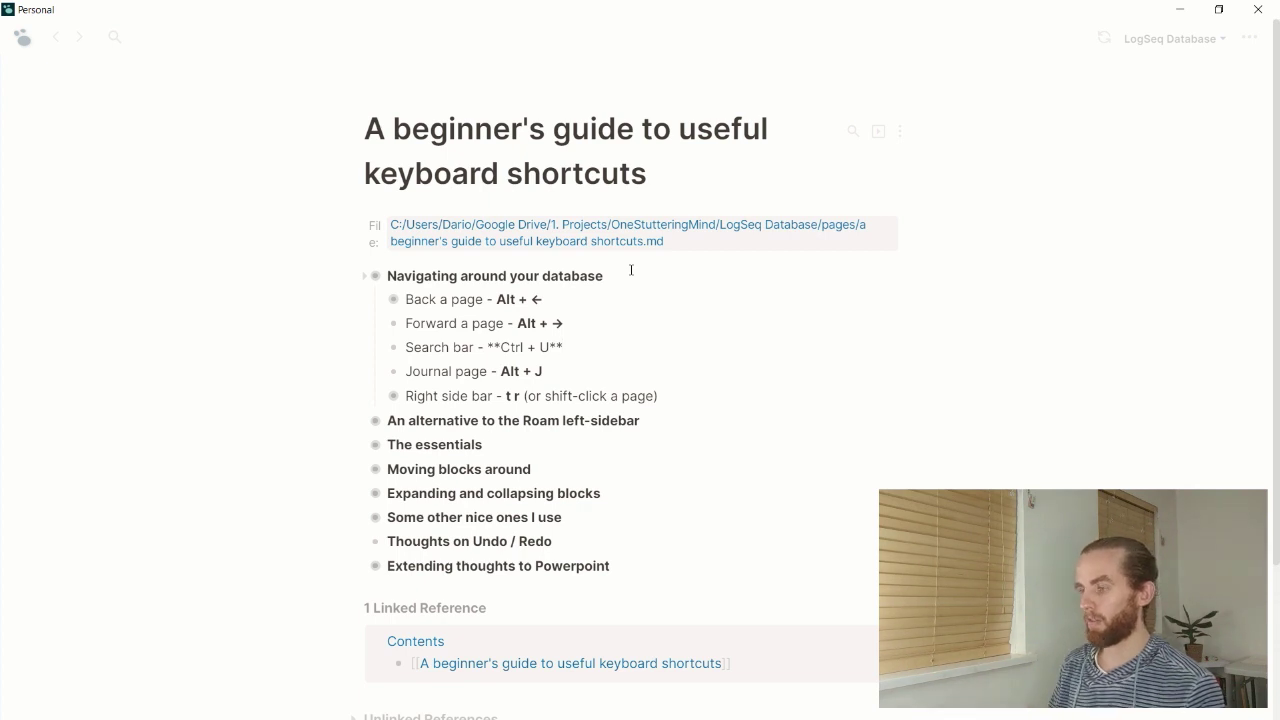
# Step: Create a new page named "work 2.0" from the search bar
pyautogui.hotkey('ctrl', 'u')
pyautogui.write('work')
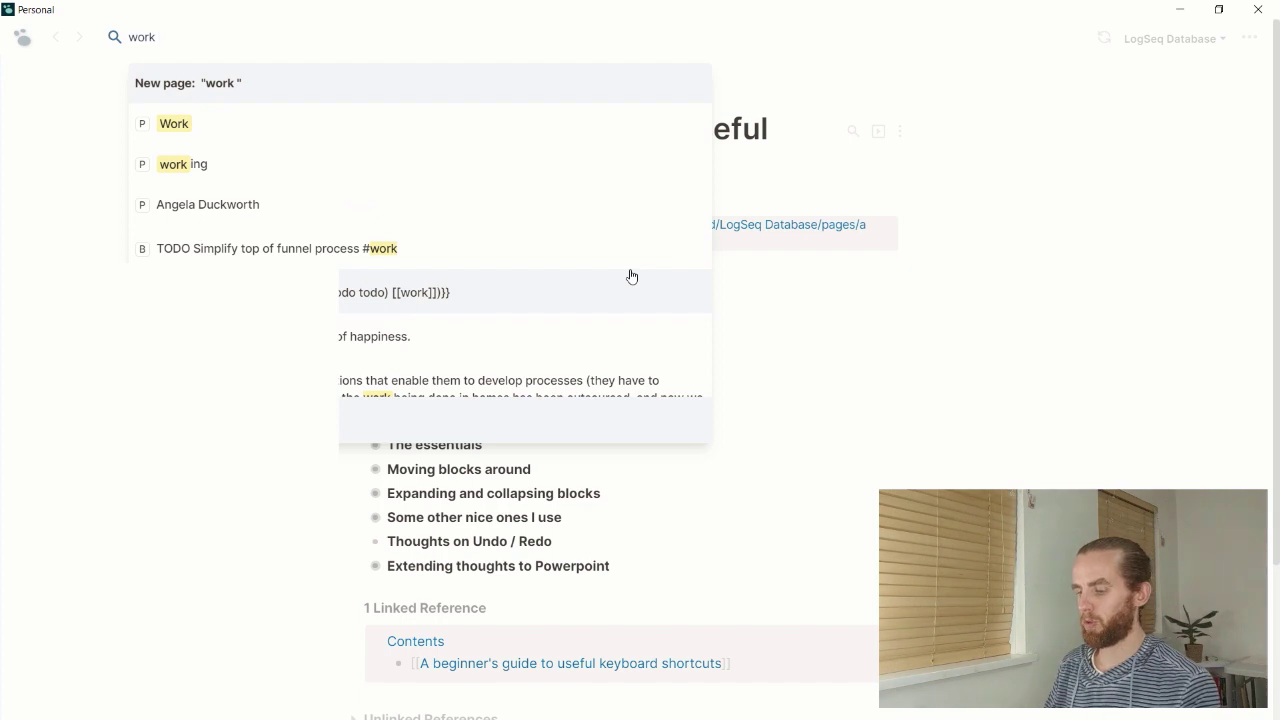
pyautogui.write(' 2.0')
pyautogui.press('Return')
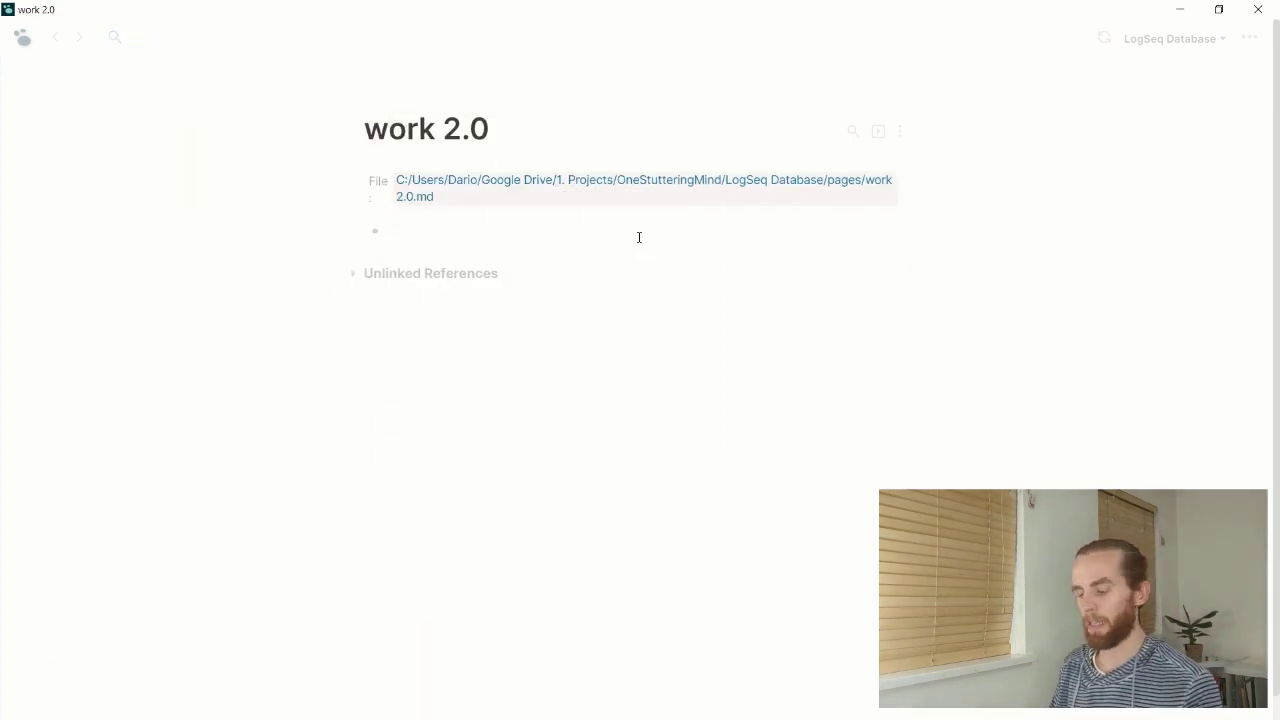
# Step: Go back to the guide page and delete the empty block below the "Search bar" entry
pyautogui.hotkey('alt', 'Left')
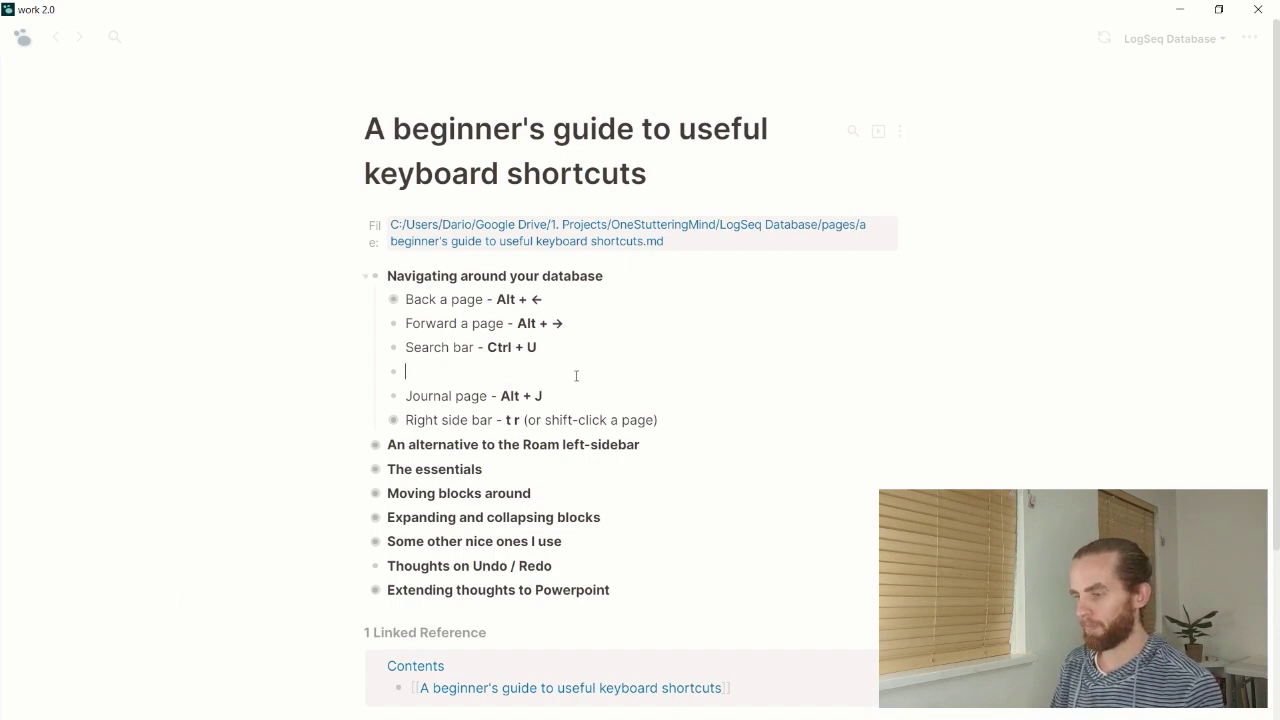
pyautogui.press('BackSpace')
pyautogui.press('Down')
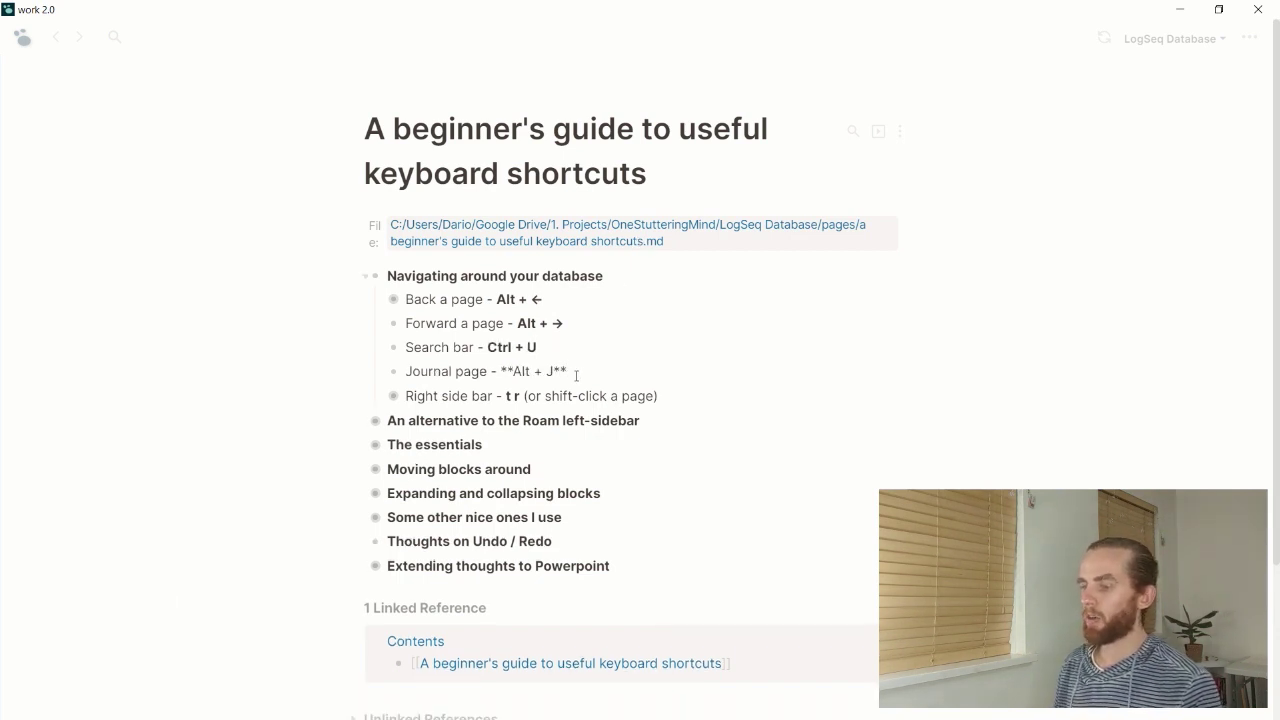
# Step: From the "Journal page" entry, open the daily journals and return to the guide page
pyautogui.press('Down')
pyautogui.press('Up')
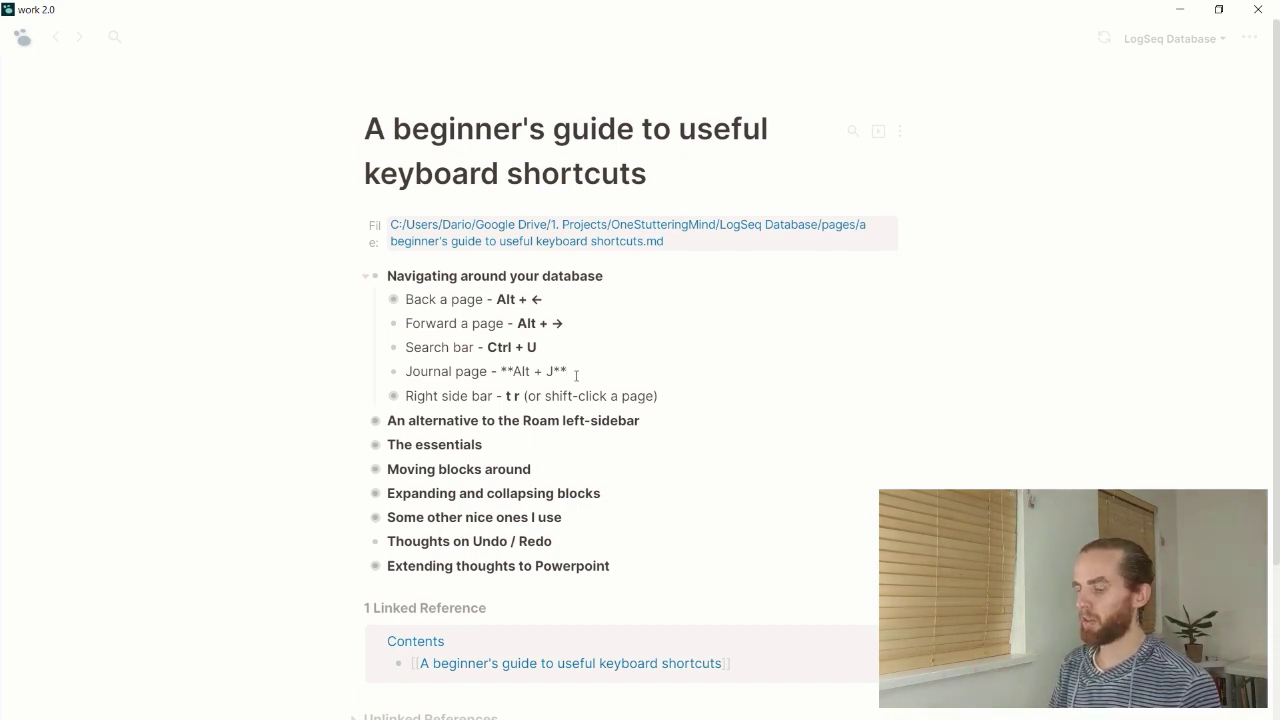
pyautogui.hotkey('alt', 'j')
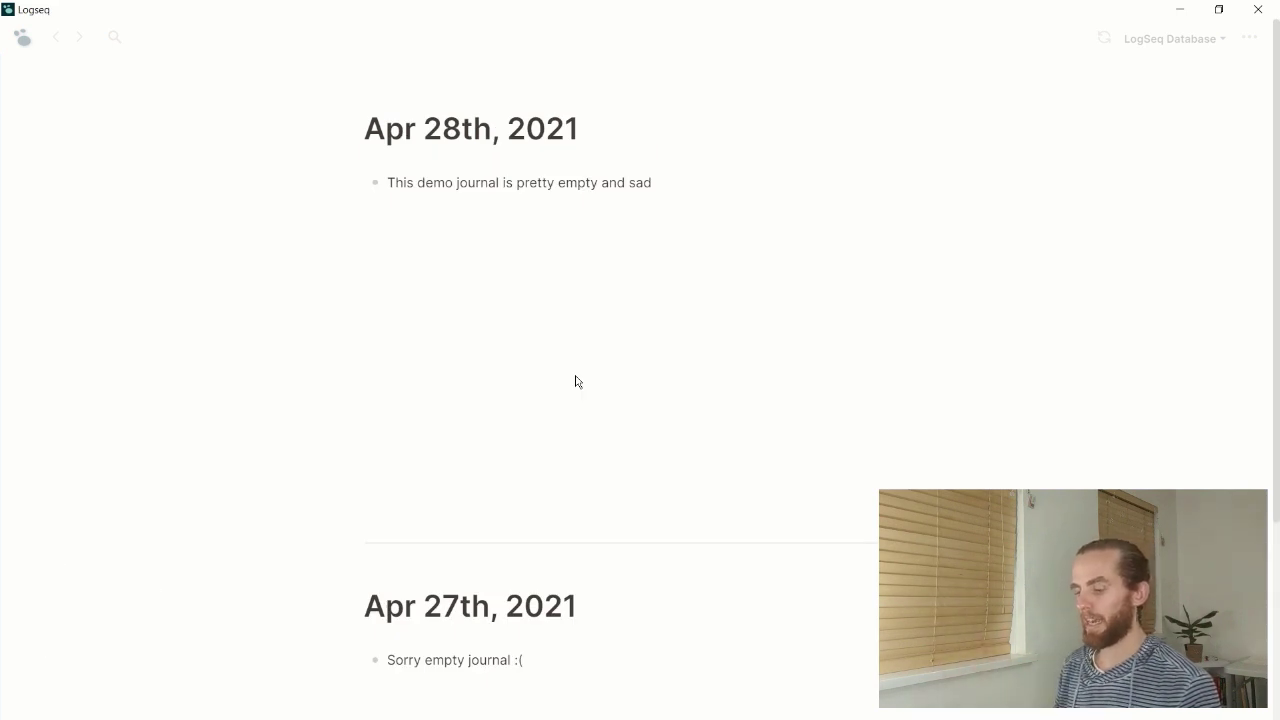
pyautogui.hotkey('alt', 'Left')
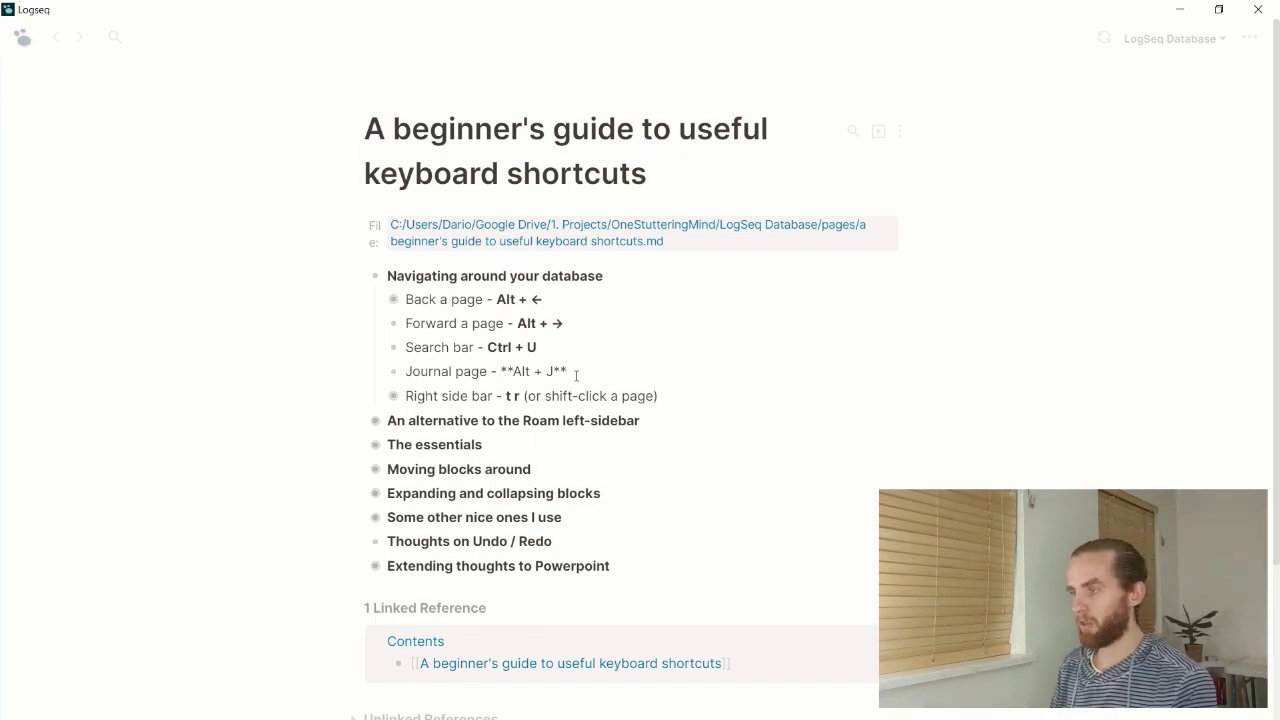
# Step: Open the right sidebar from outside block editing, view the guide's page graph in it, and close the sidebar
pyautogui.press('Escape')
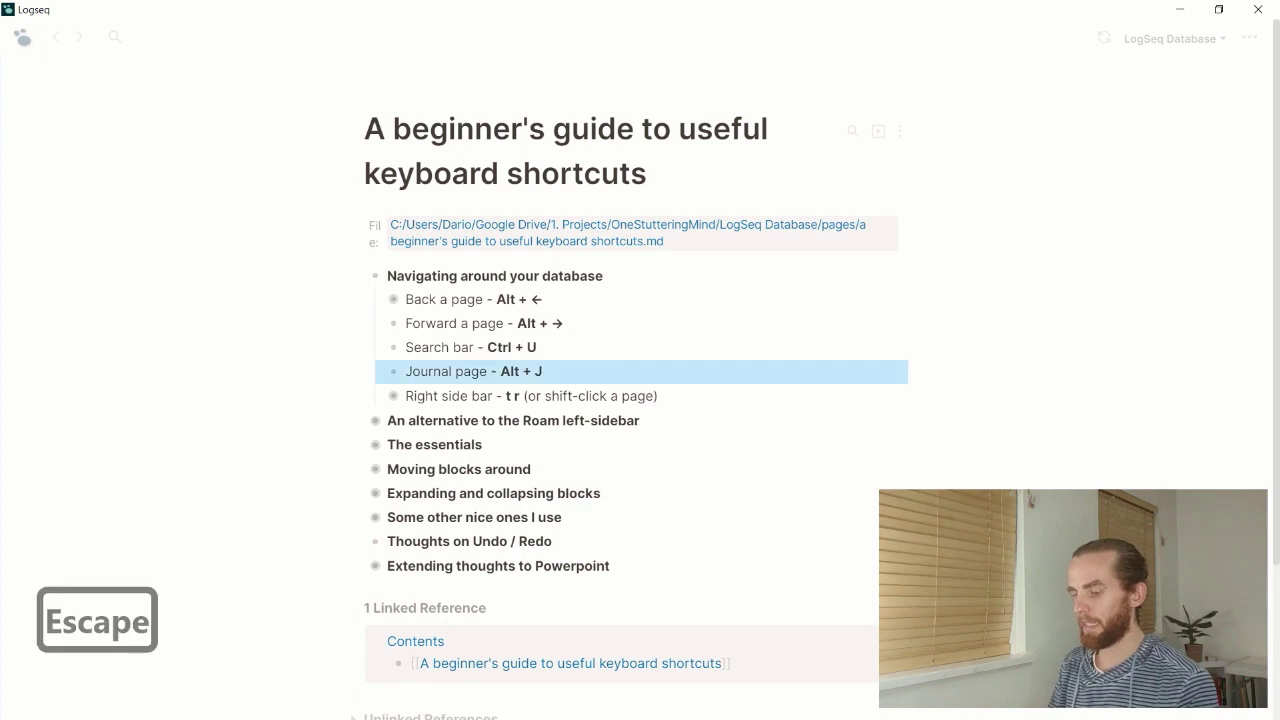
pyautogui.press('t')
pyautogui.press('r')
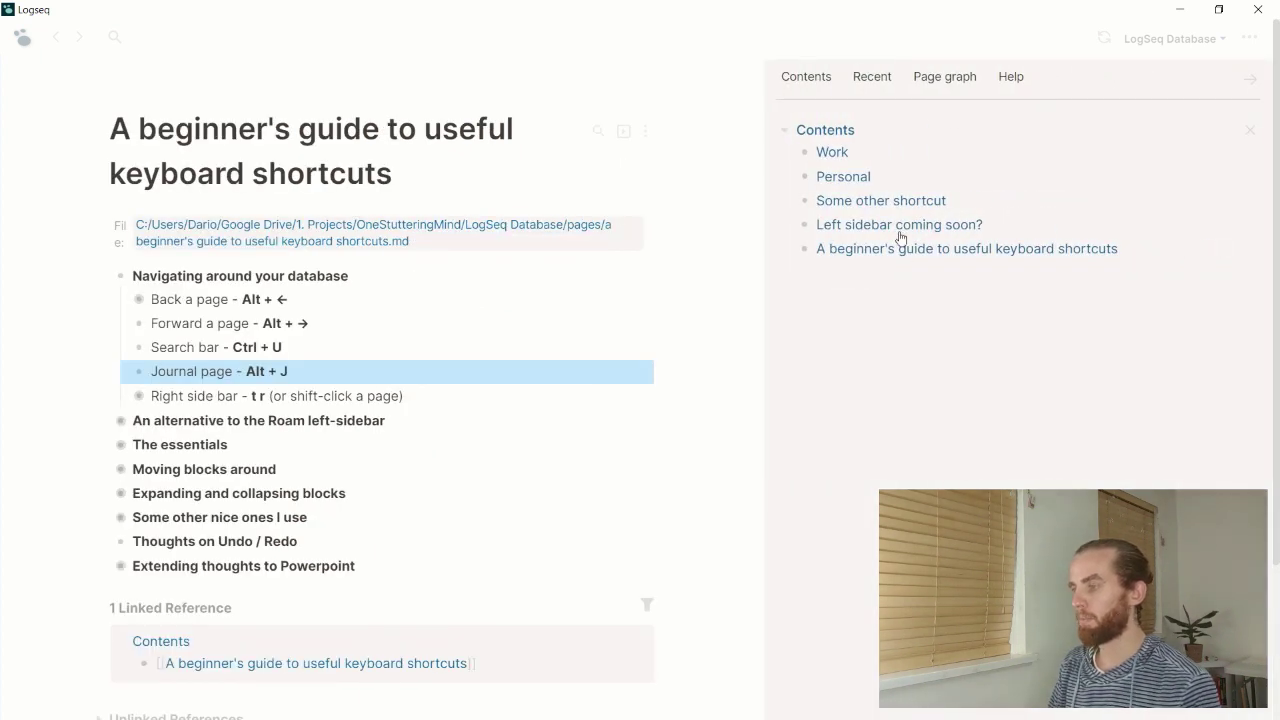
pyautogui.click(950, 79)
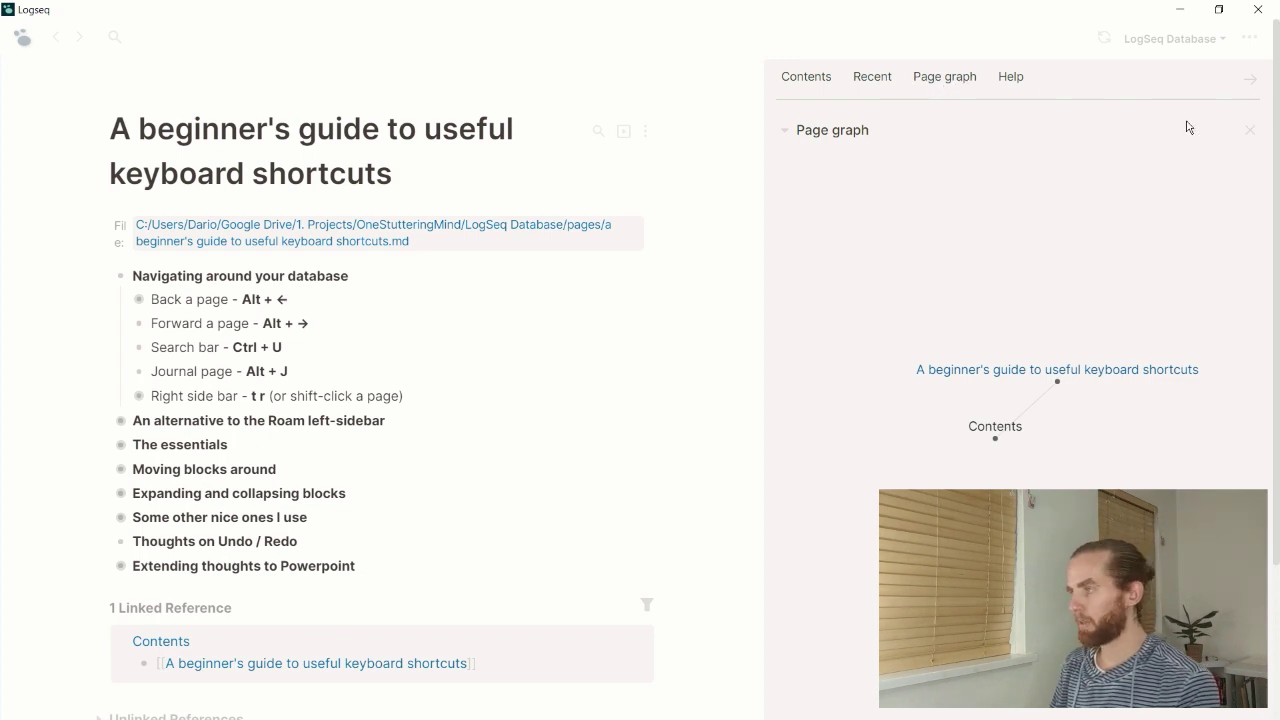
pyautogui.press('t')
pyautogui.press('r')
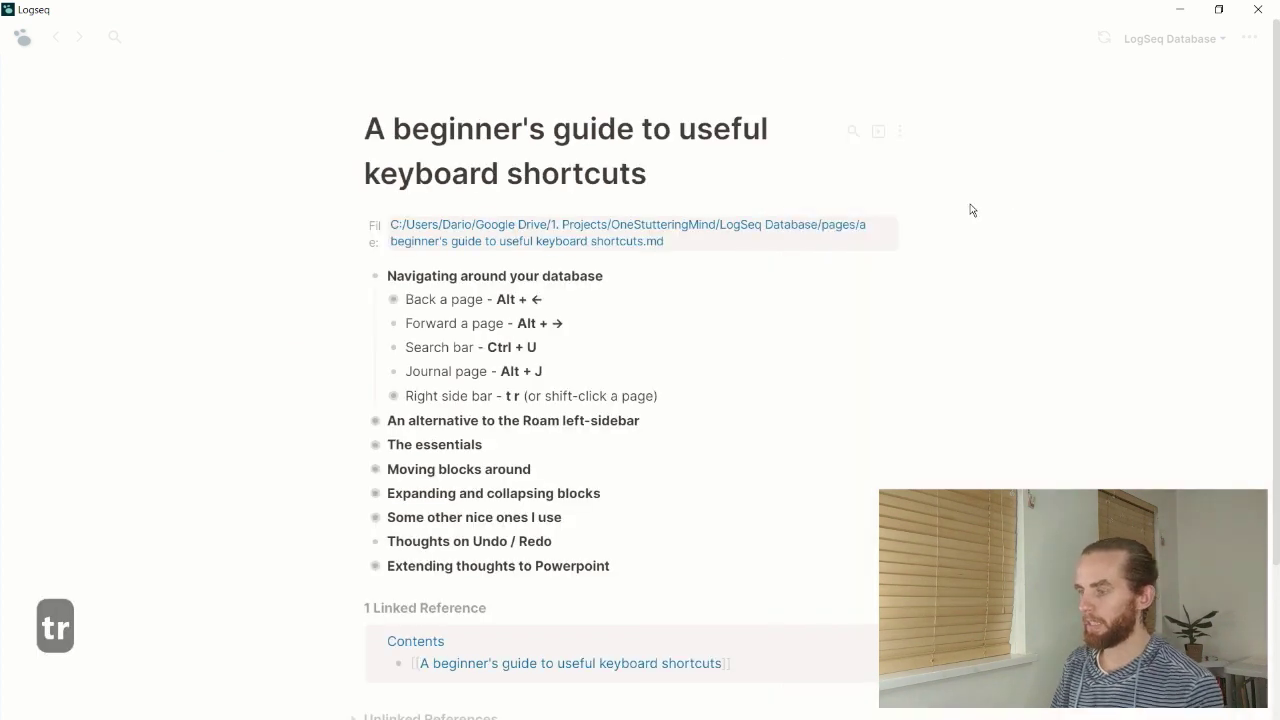
# Step: Expand the "An alternative to the Roam left-sidebar" block and move the cursor through its "Contents" entry to "The essentials"
pyautogui.click(678, 421)
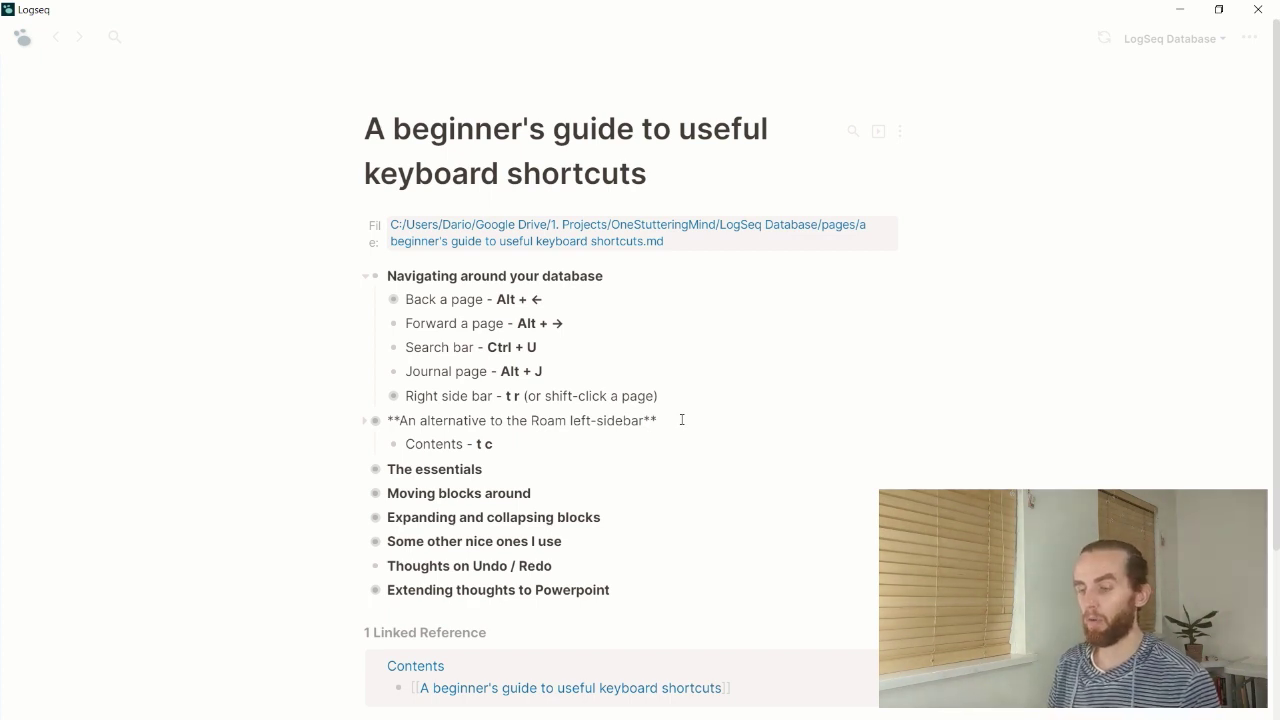
pyautogui.press('Down')
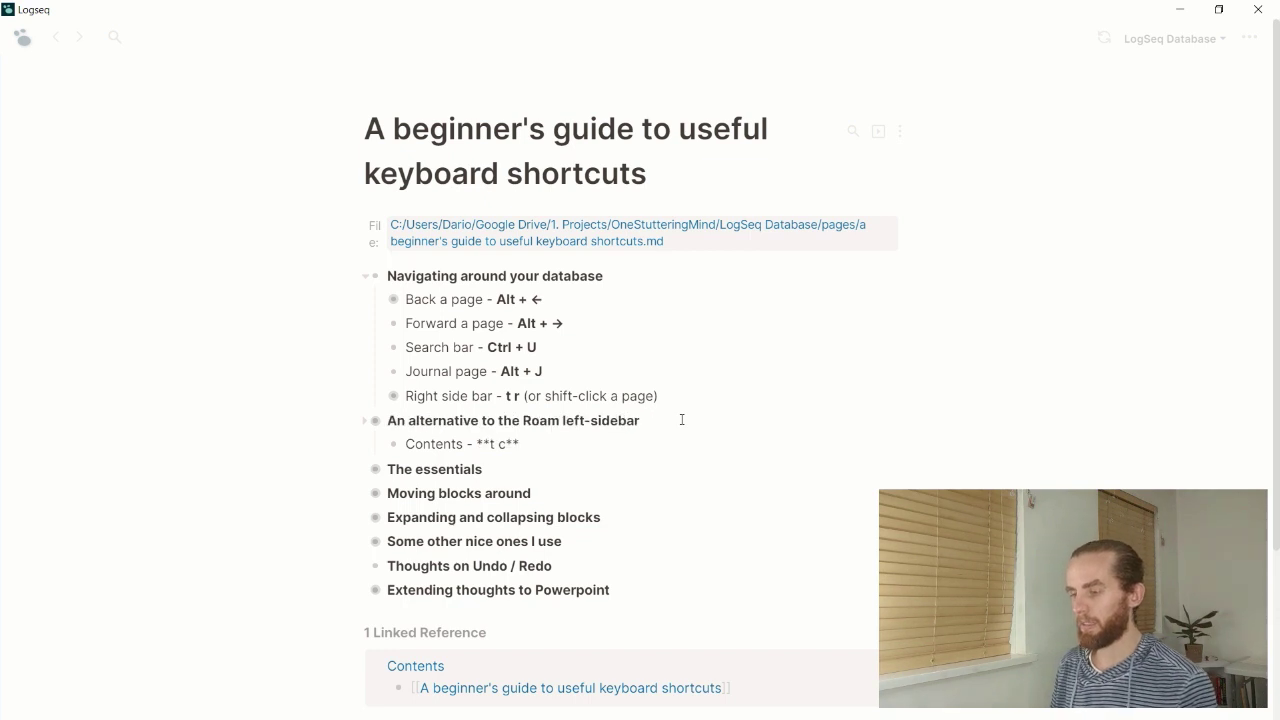
pyautogui.press('Down')
pyautogui.write('tc')
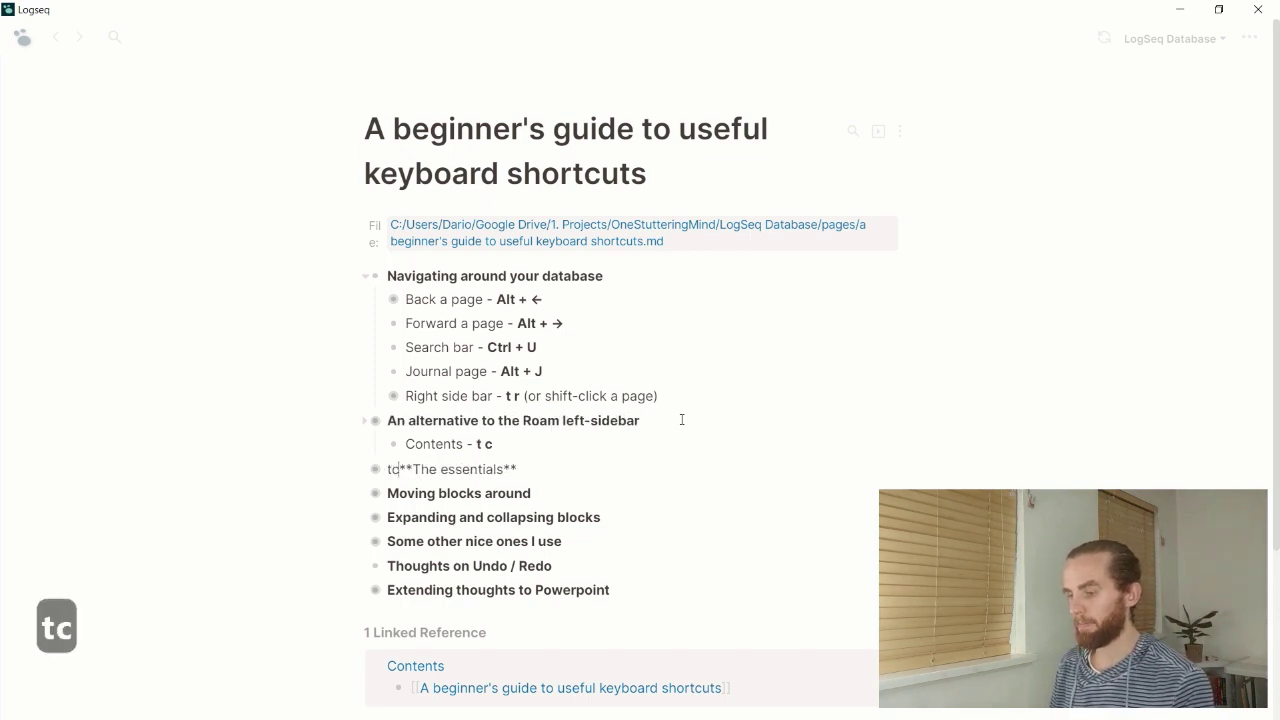
pyautogui.press('BackSpace')
pyautogui.press('BackSpace')
# Step: Leave block editing, show the Contents list in the right sidebar, and open the Work page from it
pyautogui.press('Escape')
pyautogui.press('t')
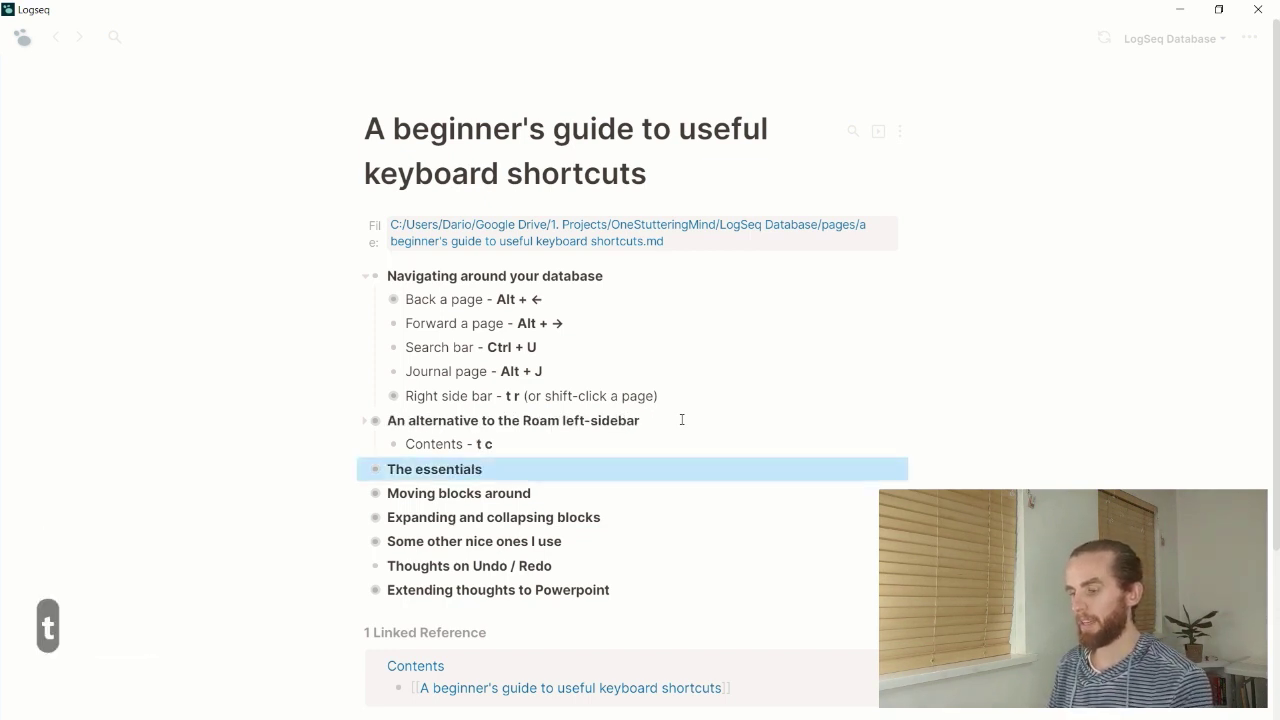
pyautogui.press('c')
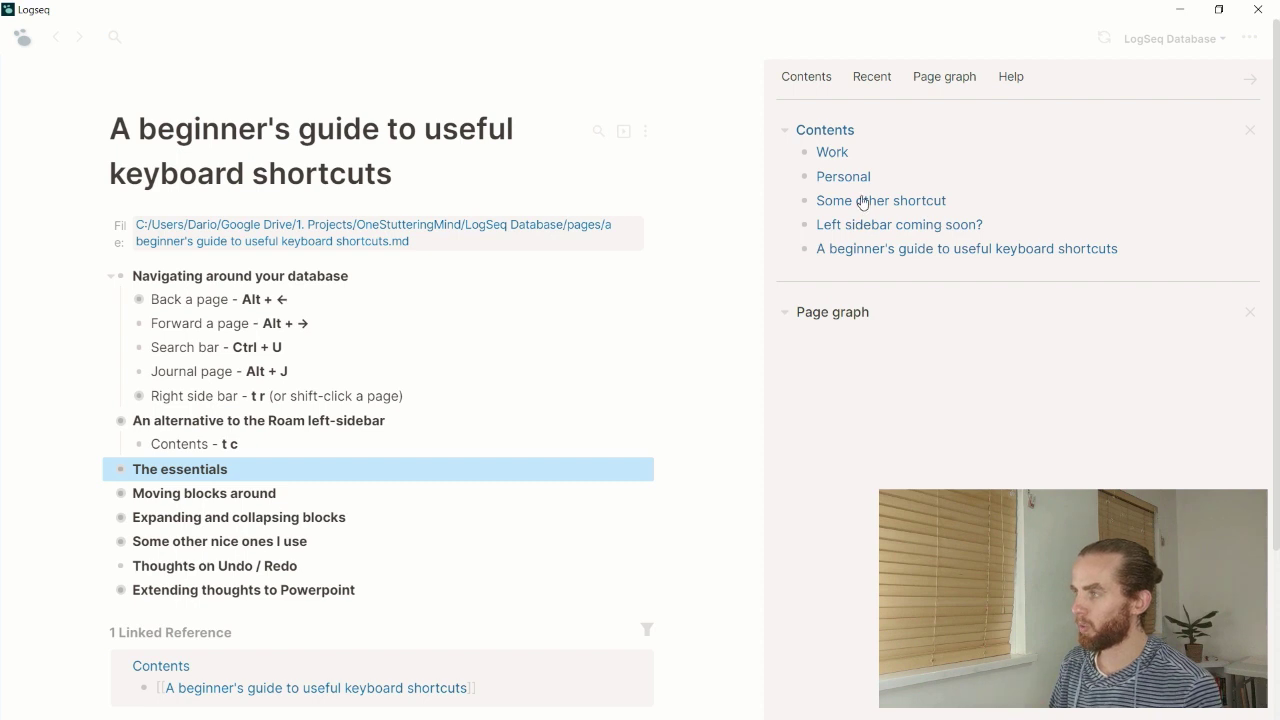
pyautogui.click(834, 153)
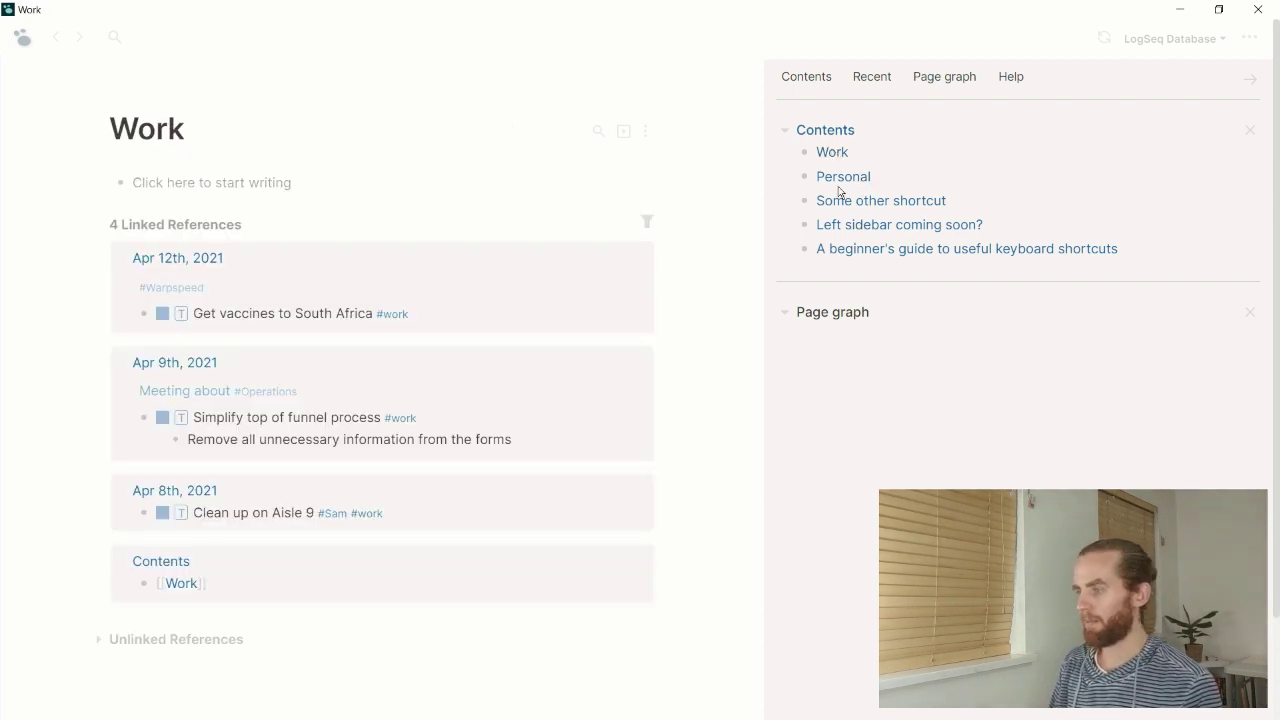
# Step: Open the Personal page from the Contents list, and toggle Contents off and back on in the right sidebar
pyautogui.click(846, 180)
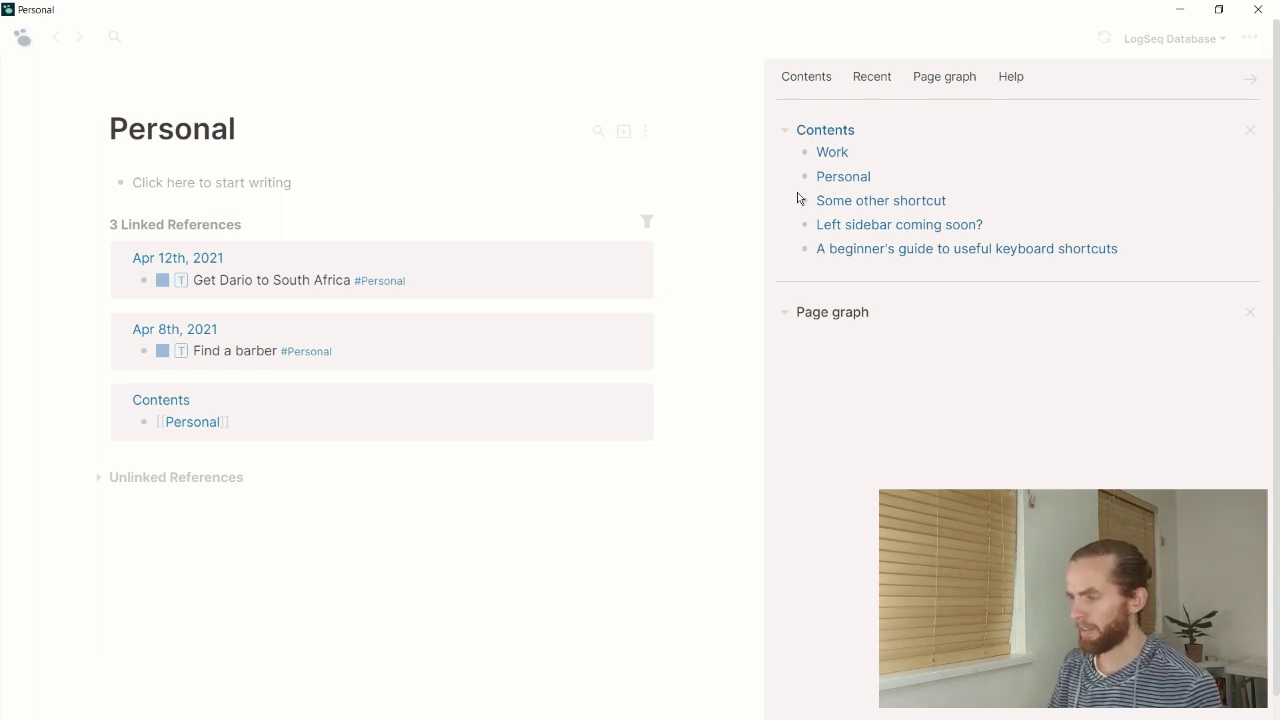
pyautogui.press('t')
pyautogui.press('c')
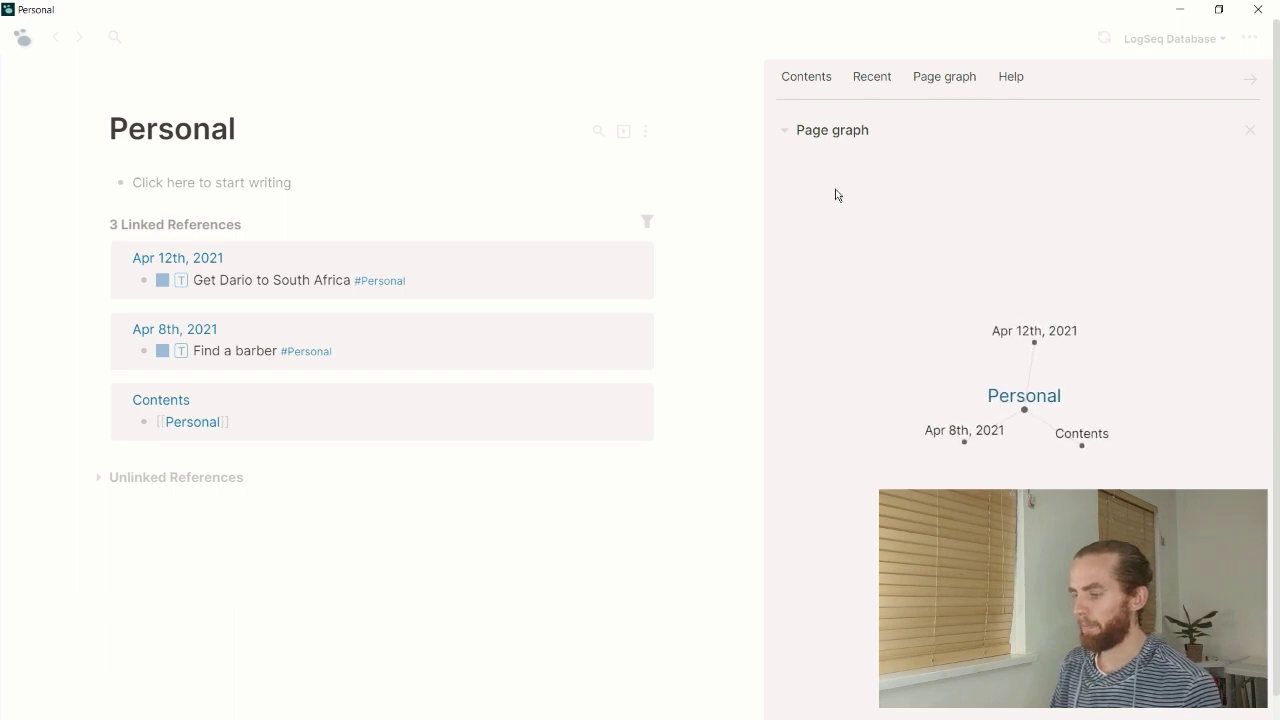
pyautogui.press('t')
pyautogui.press('c')
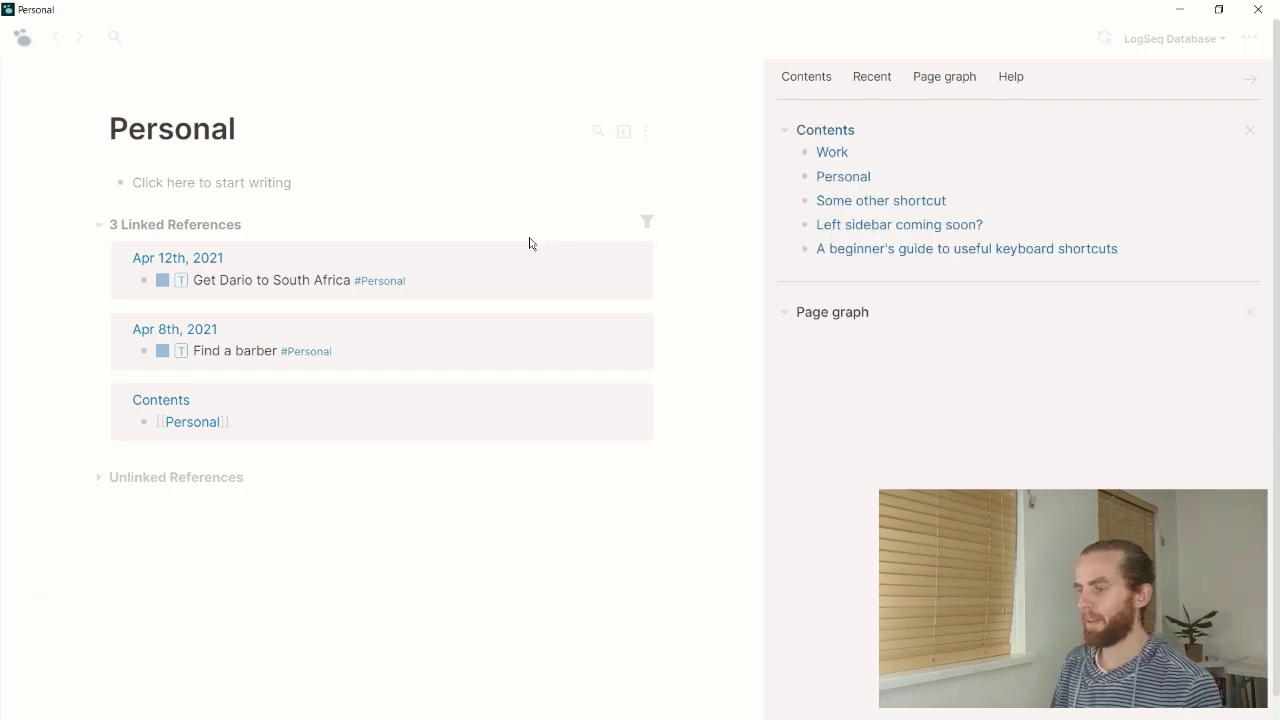
# Step: Open the #Personal tag's page in the right sidebar and re-toggle Contents so that it sits above that page
pyautogui.keyDown('shift'); pyautogui.click(391, 291); pyautogui.keyUp('shift')
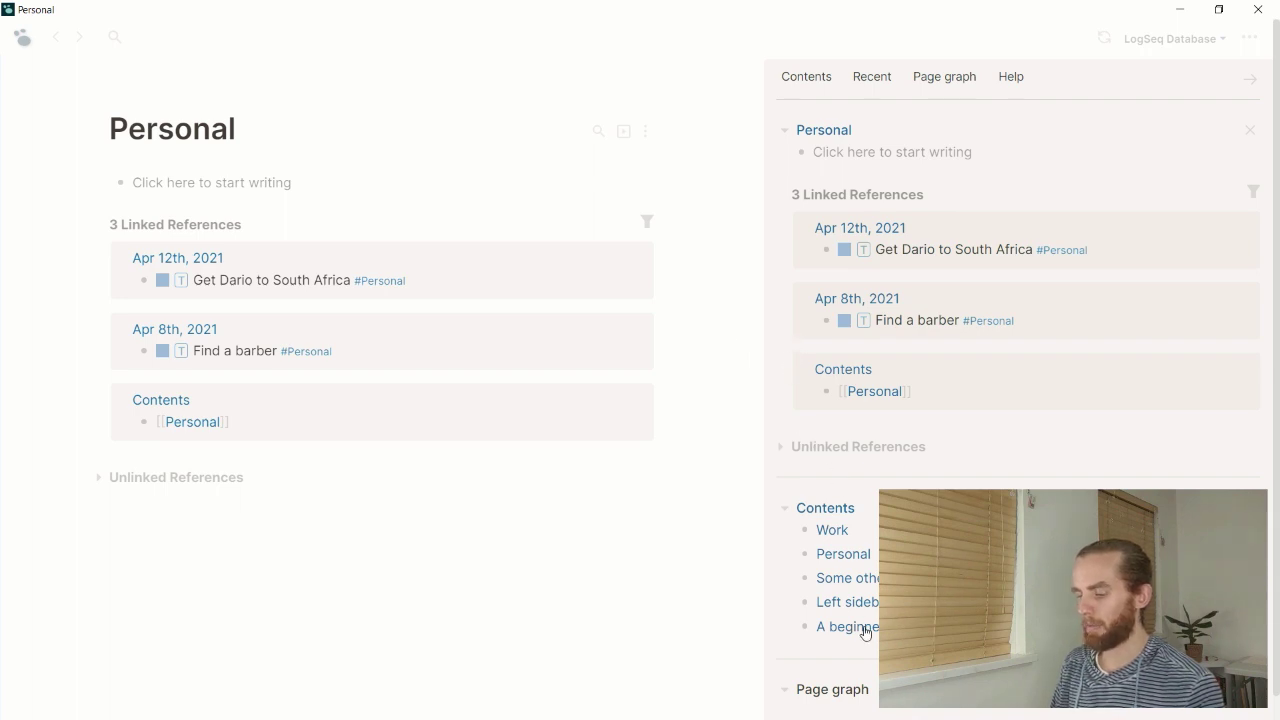
pyautogui.press('t')
pyautogui.press('c')
pyautogui.press('t')
pyautogui.press('c')
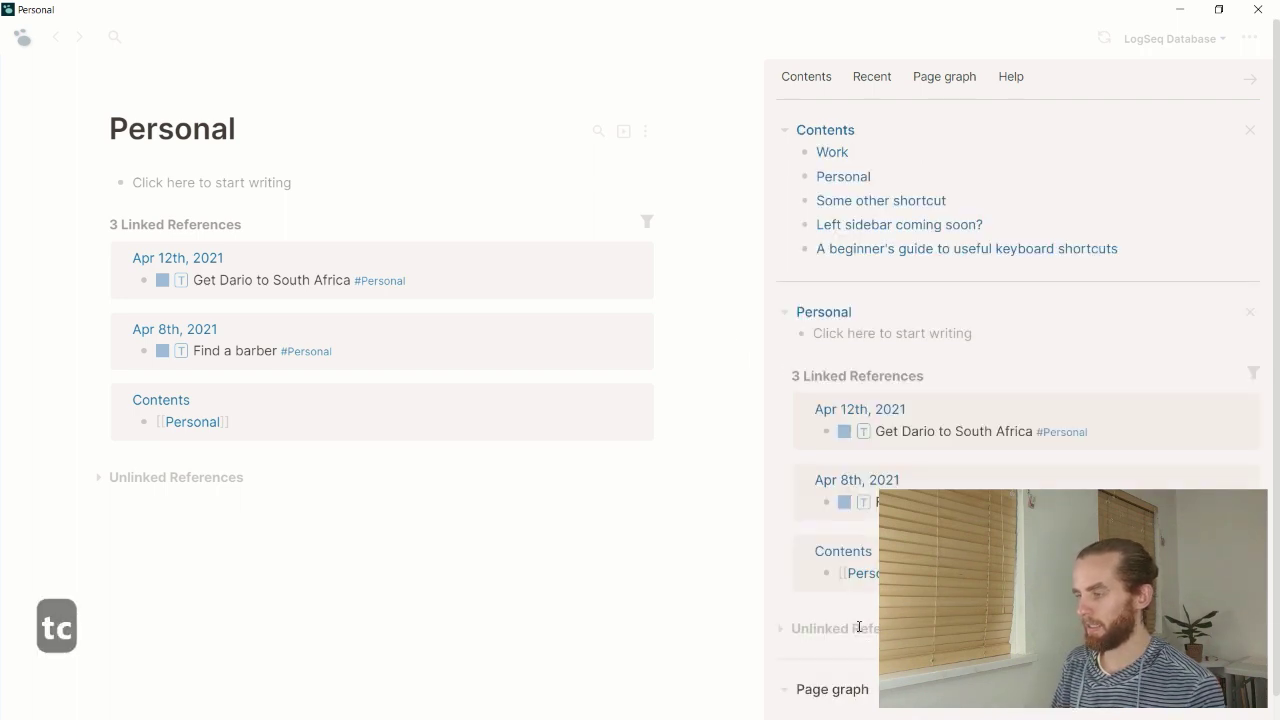
# Step: Open the beginner's guide page from the Contents list and close the right sidebar from outside block editing
pyautogui.click(941, 252)
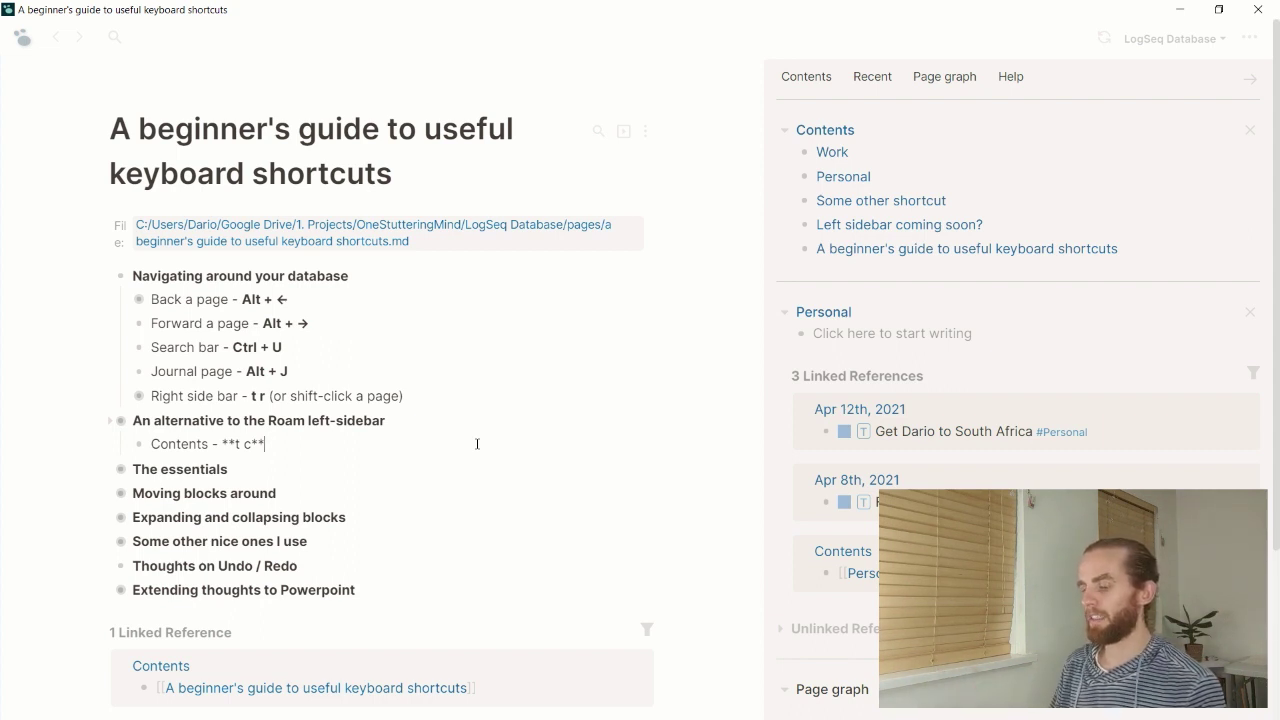
pyautogui.write('tr')
pyautogui.press('BackSpace')
pyautogui.press('BackSpace')
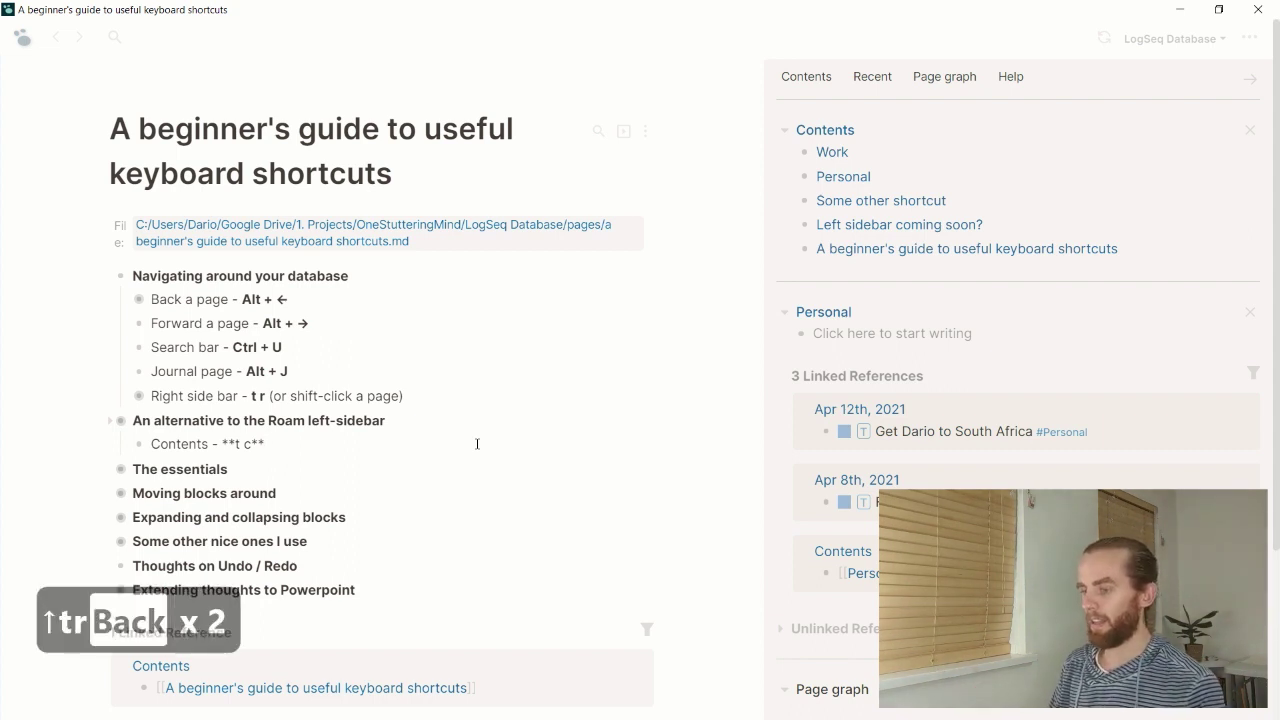
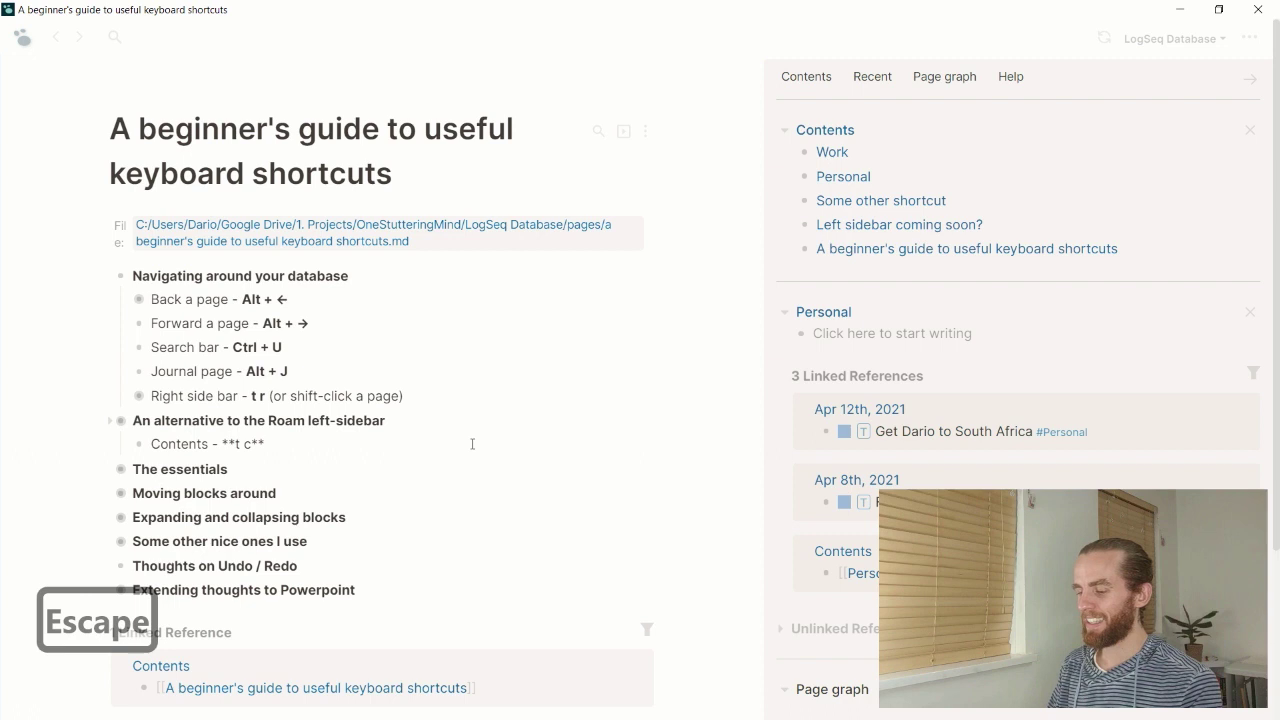
pyautogui.press('t')
pyautogui.press('r')
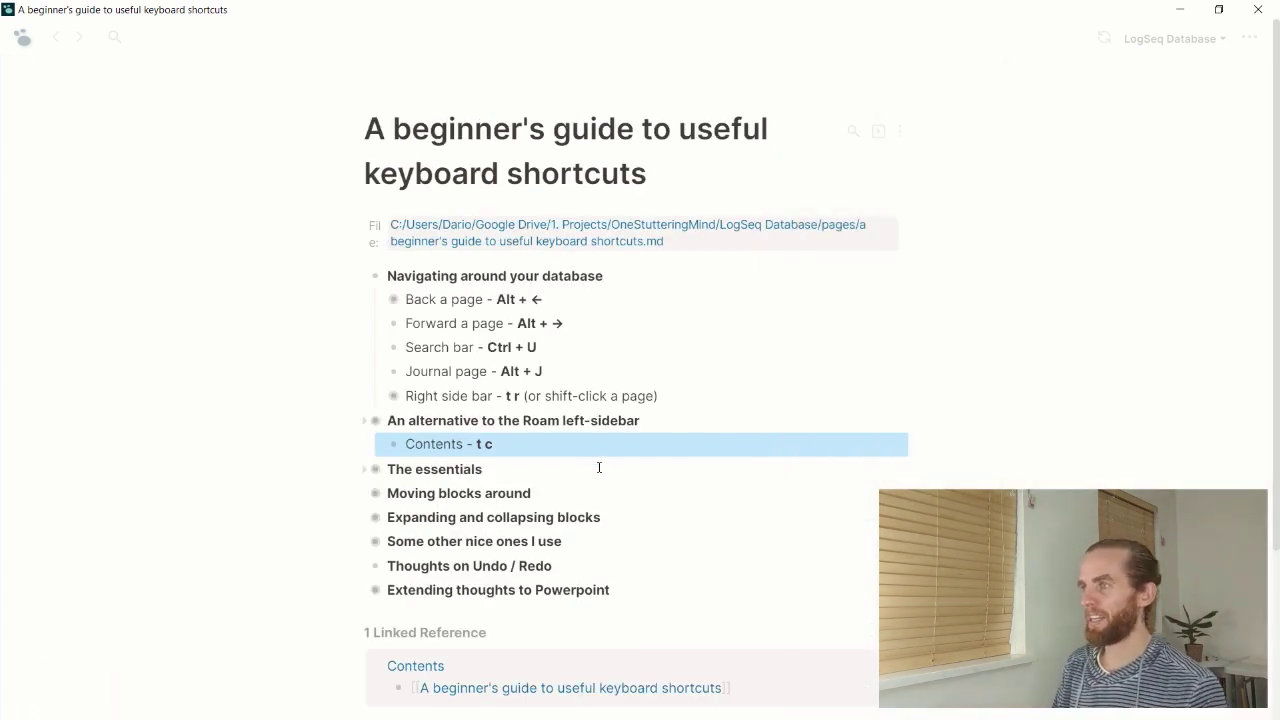
# Step: Expand "The essentials" block and move the cursor to its "Page reference" entry
pyautogui.click(604, 469)
pyautogui.hotkey('ctrl', 'Down')
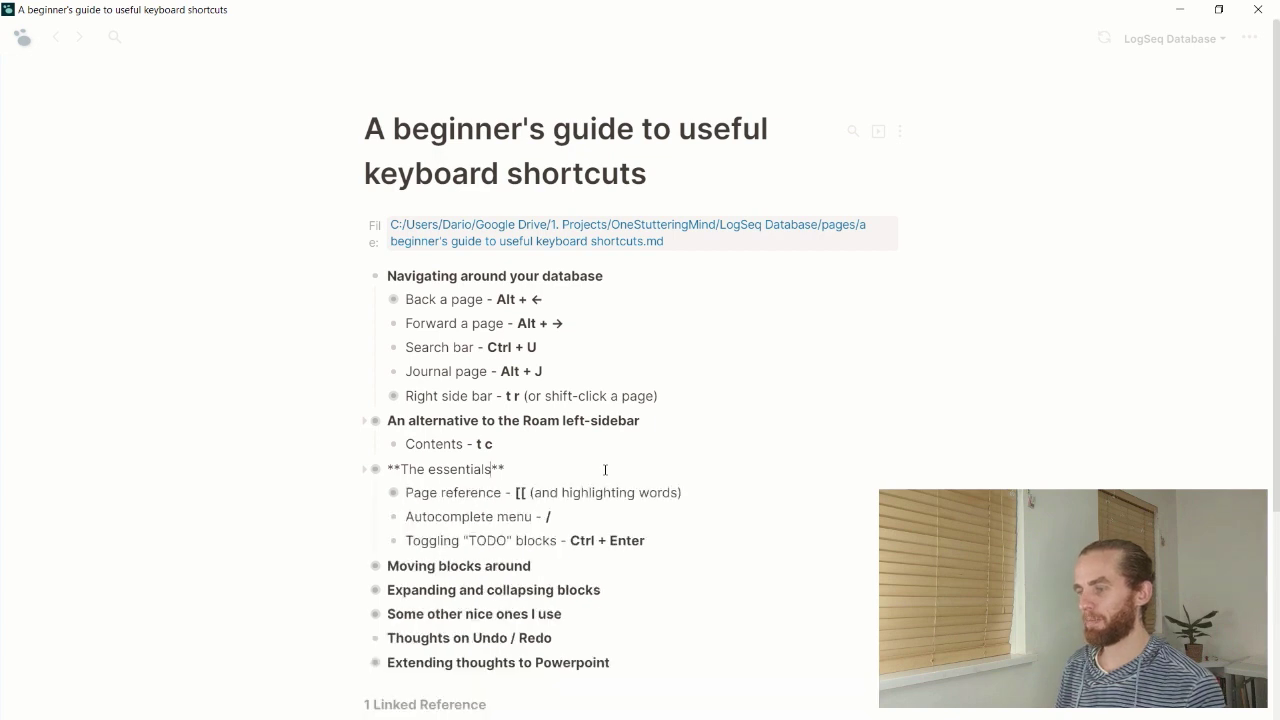
pyautogui.press('Down')
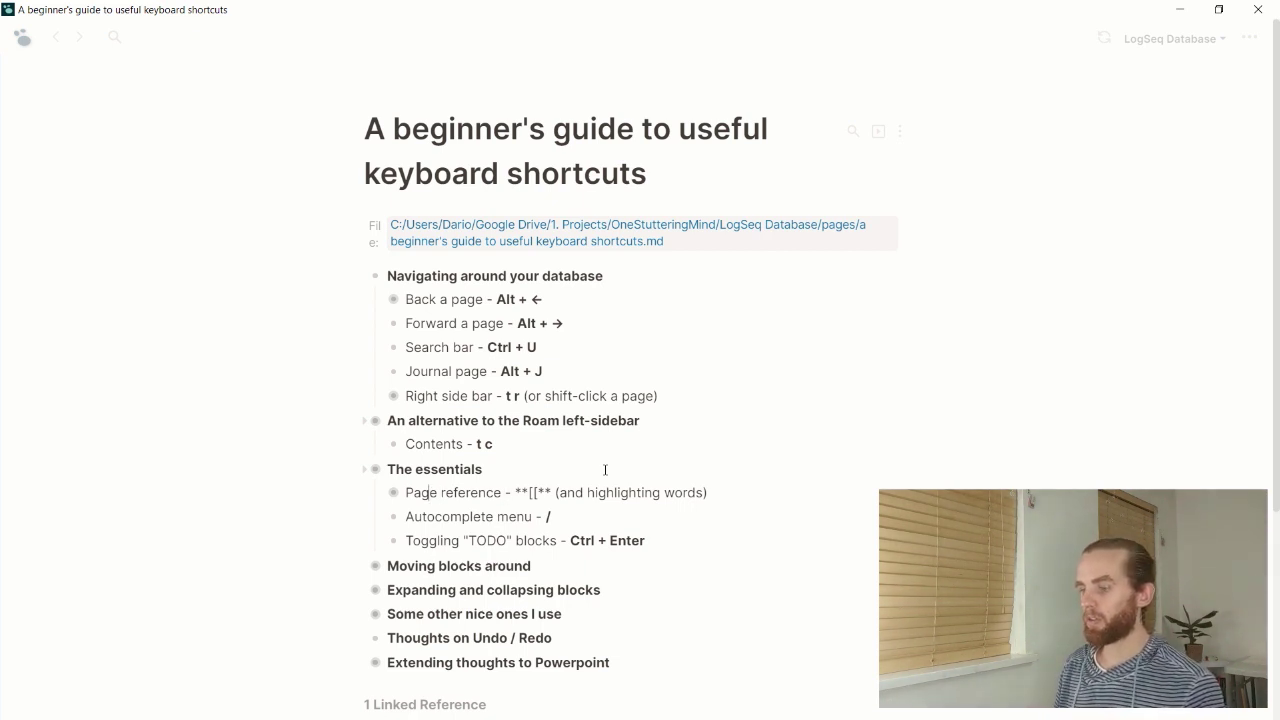
# Step: Add a block with the page link [[yourlinkhere]] above "Page reference", and follow the link to its page and back
pyautogui.press('Return')
pyautogui.write('[[')
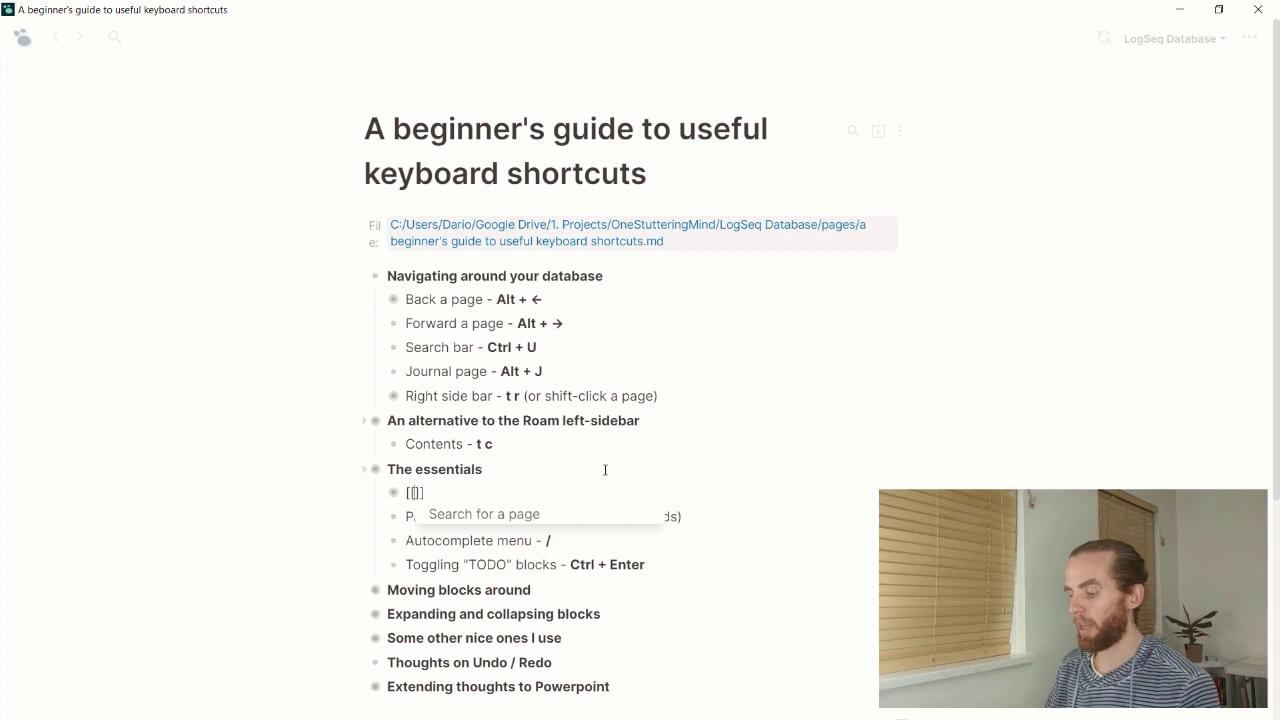
pyautogui.write('yourlink')
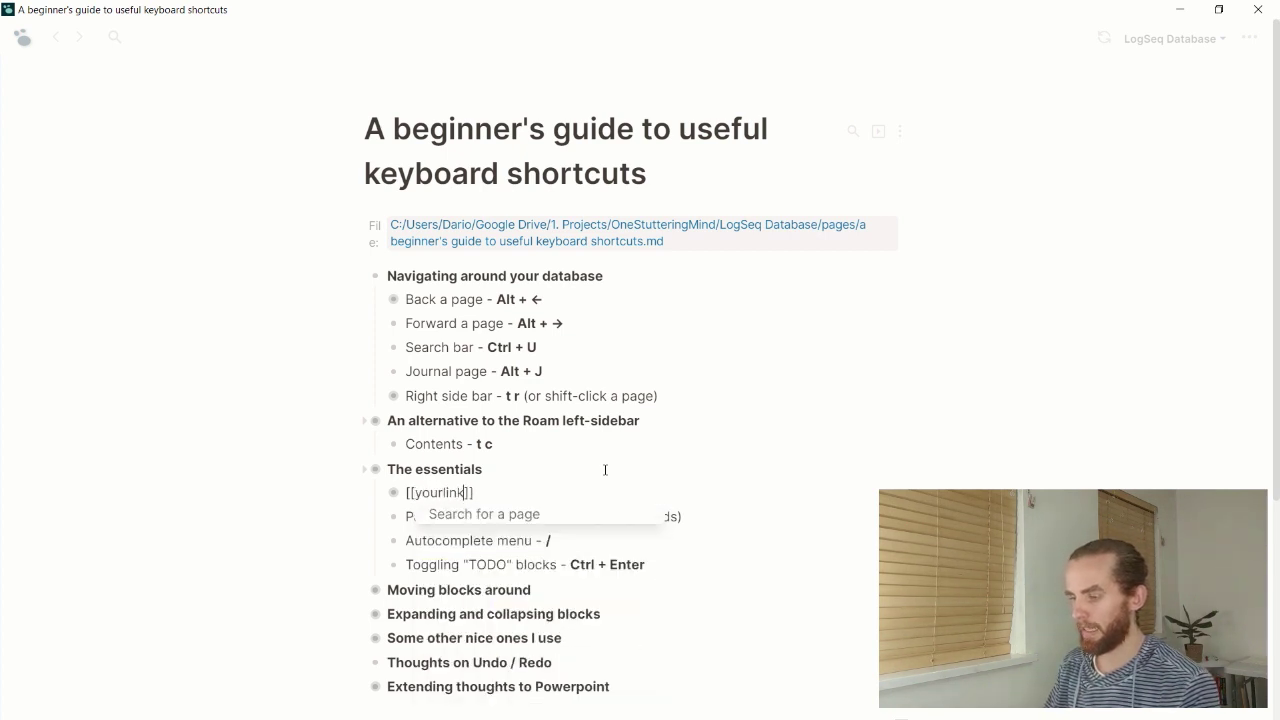
pyautogui.write('here')
pyautogui.press('Escape')
pyautogui.press('Return')
pyautogui.press('BackSpace')
pyautogui.press('Escape')
pyautogui.click(482, 494)
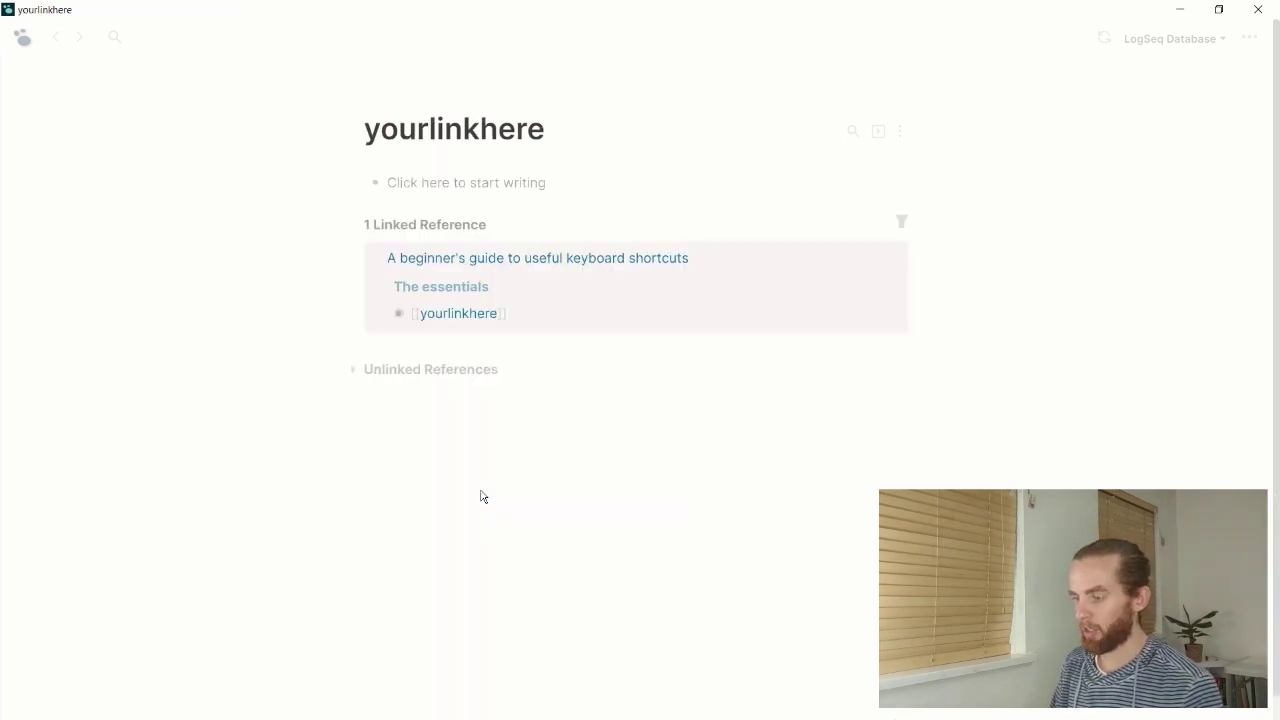
pyautogui.click(563, 261)
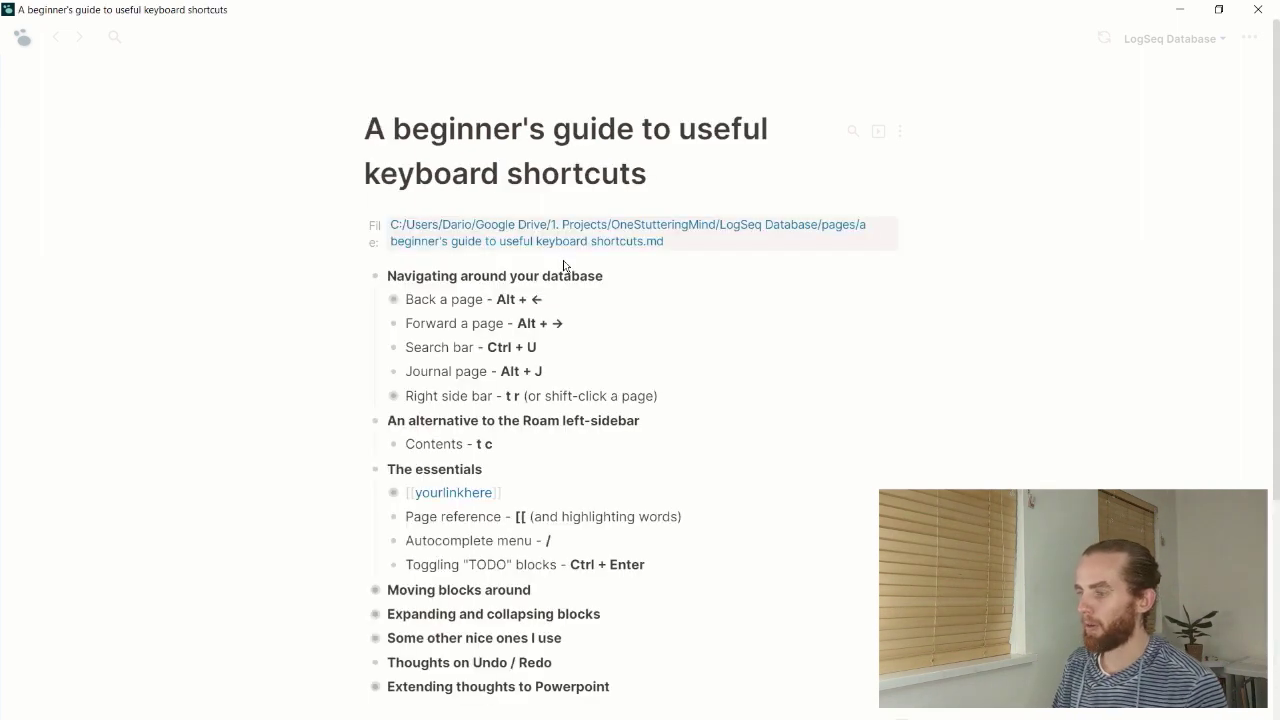
# Step: Append the plain text "yoursecondlinkhere" after the [[yourlinkhere]] link in the same block
pyautogui.click(538, 486)
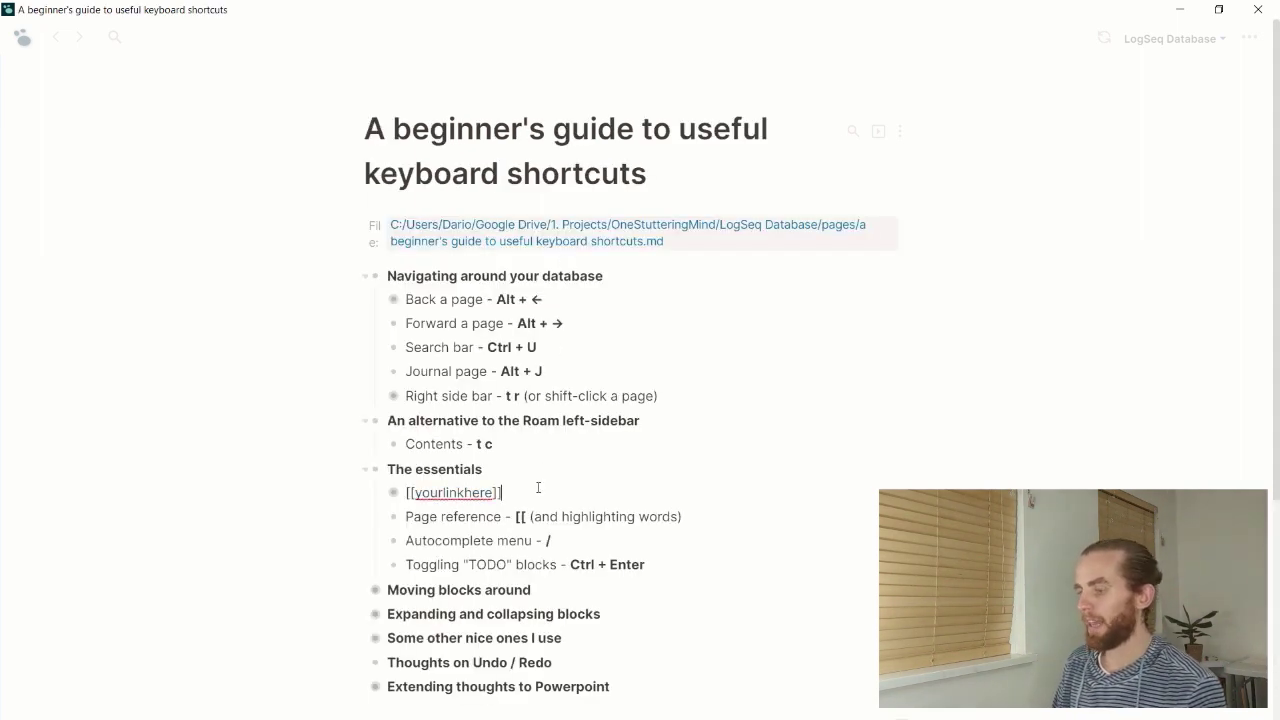
pyautogui.write('yuour')
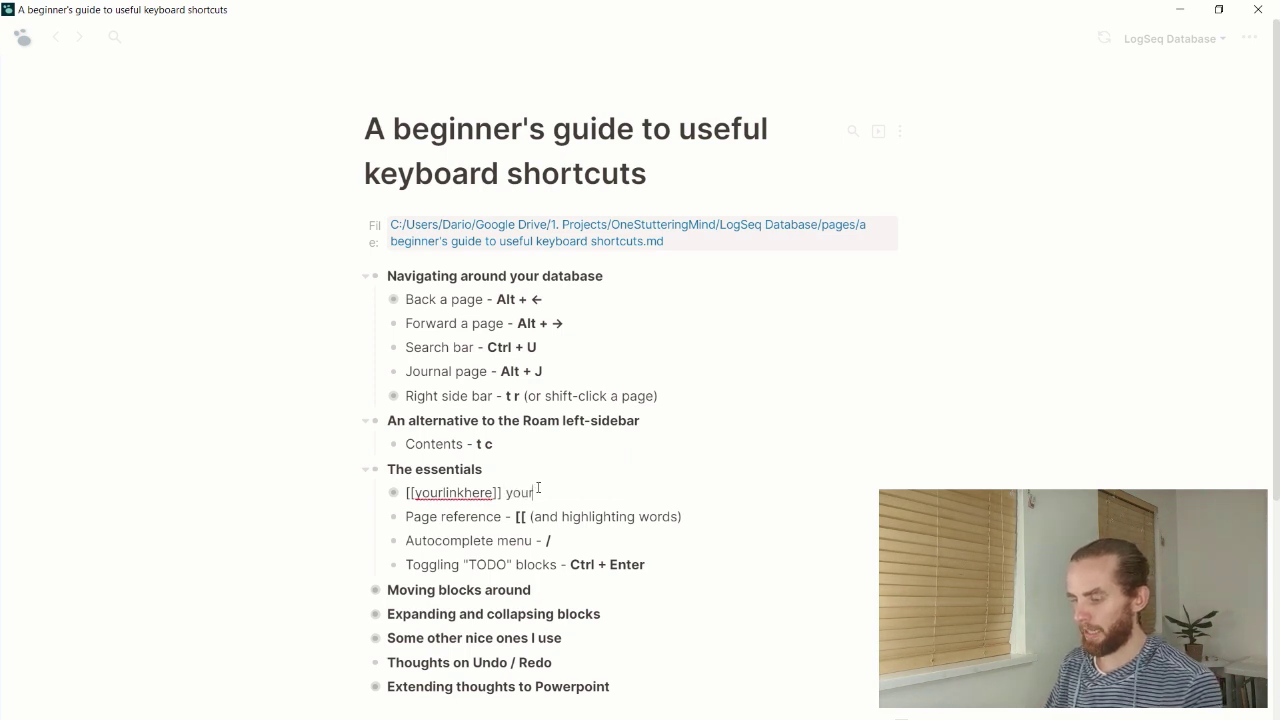
pyautogui.write('seco')
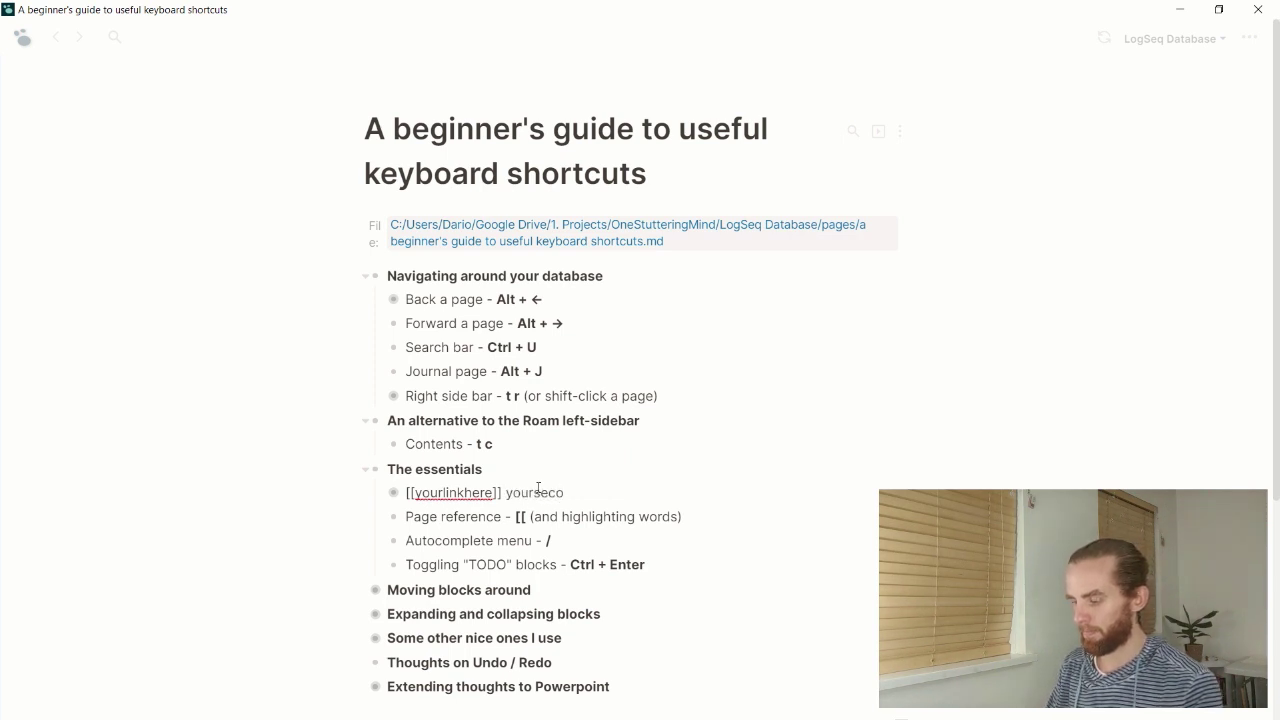
pyautogui.write('ndlinkhere')
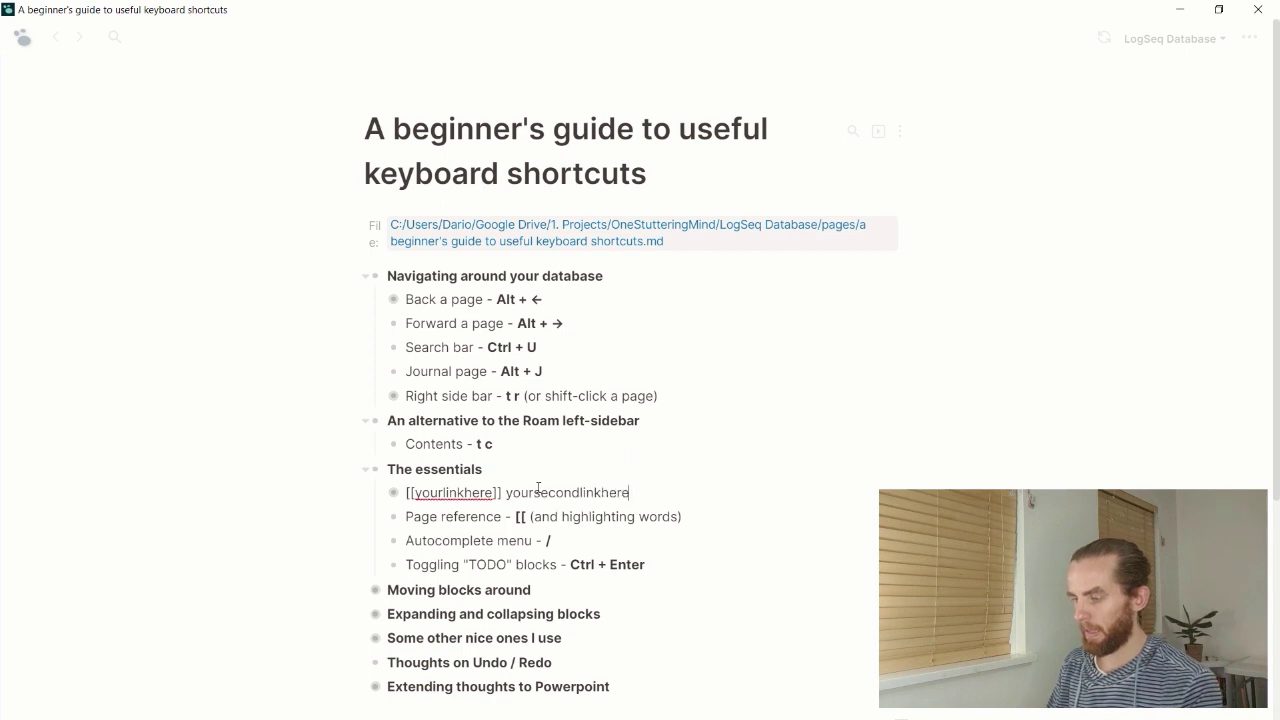
# Step: Try to link "yoursecondlinkhere" by adding double brackets separately at its start and end, and remove them again
pyautogui.click(507, 492)
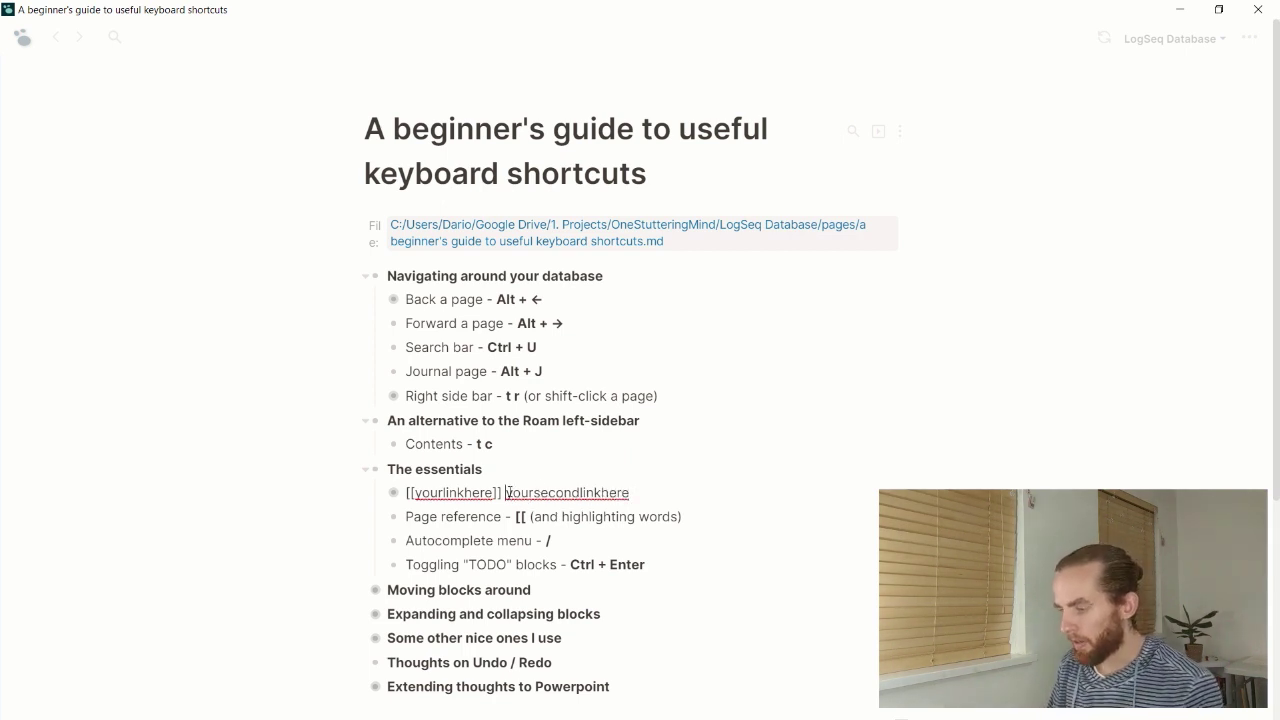
pyautogui.write('[[')
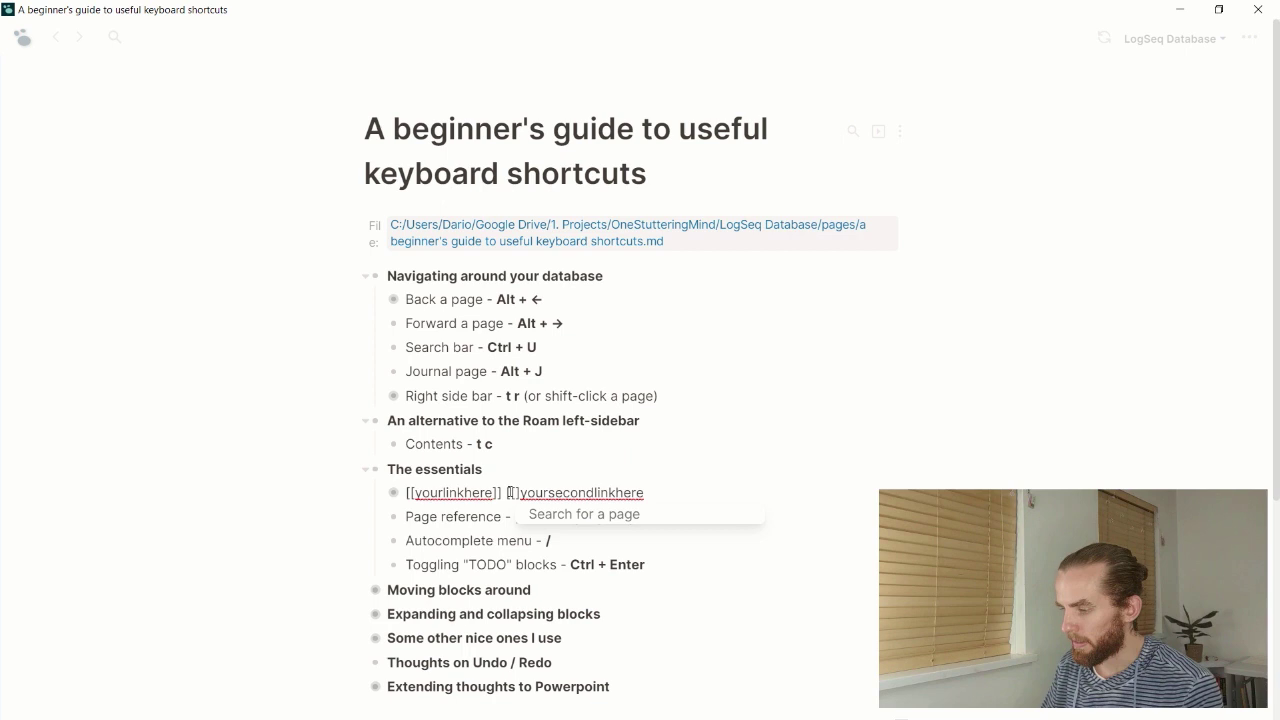
pyautogui.press('End')
pyautogui.write(']]')
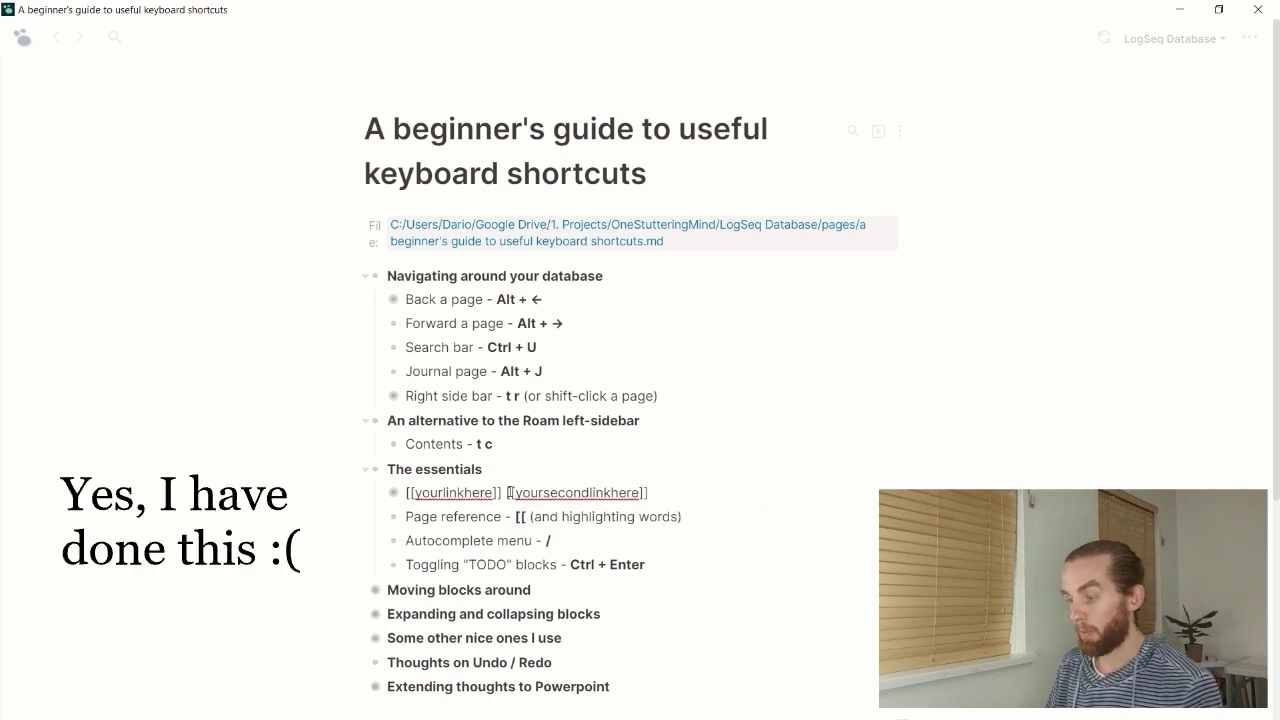
pyautogui.press('BackSpace')
pyautogui.click(509, 492)
pyautogui.press('BackSpace')
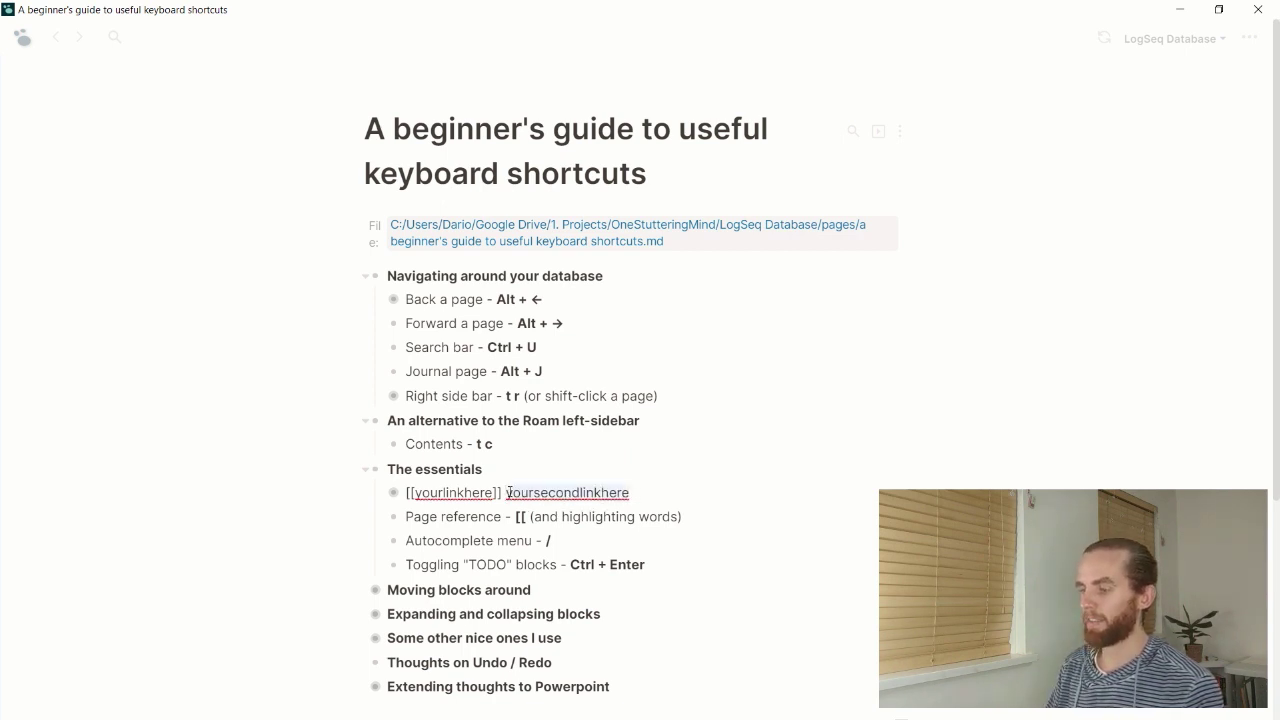
# Step: Wrap the selected "yoursecondlinkhere" text in double square brackets as a page link, and move the cursor to the "Autocomplete menu" entry
pyautogui.write('[[')
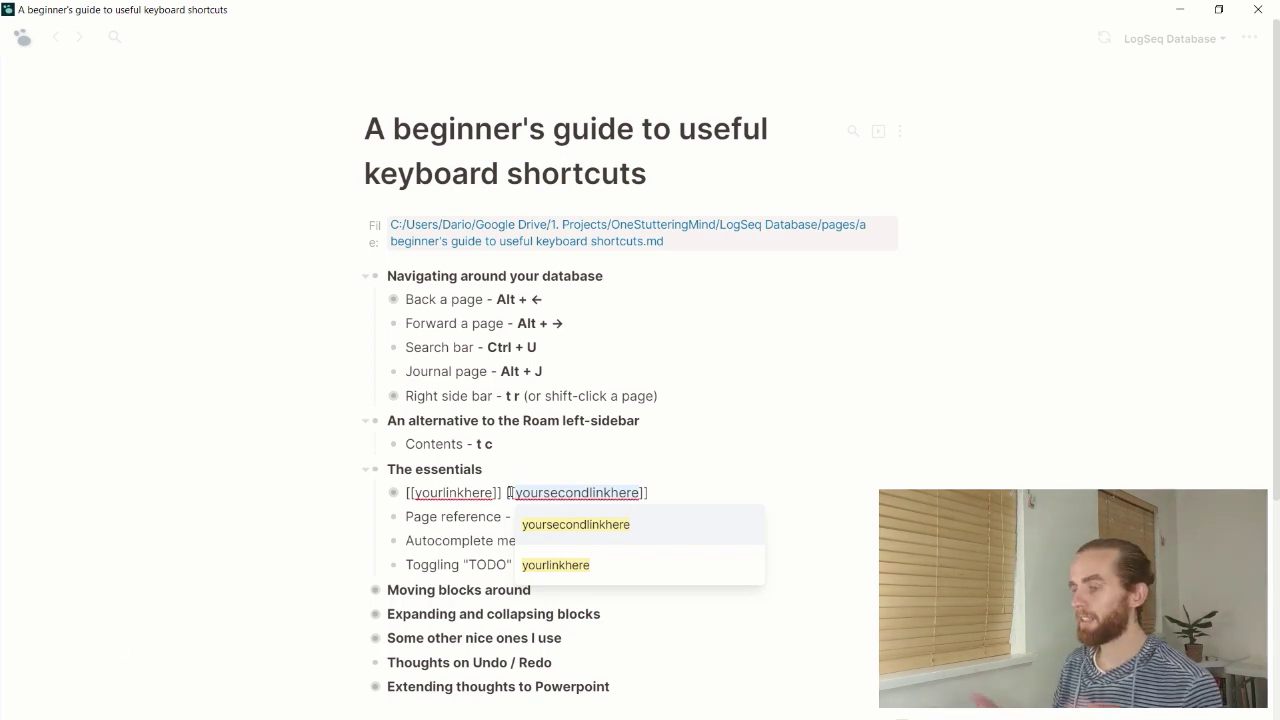
pyautogui.press('End')
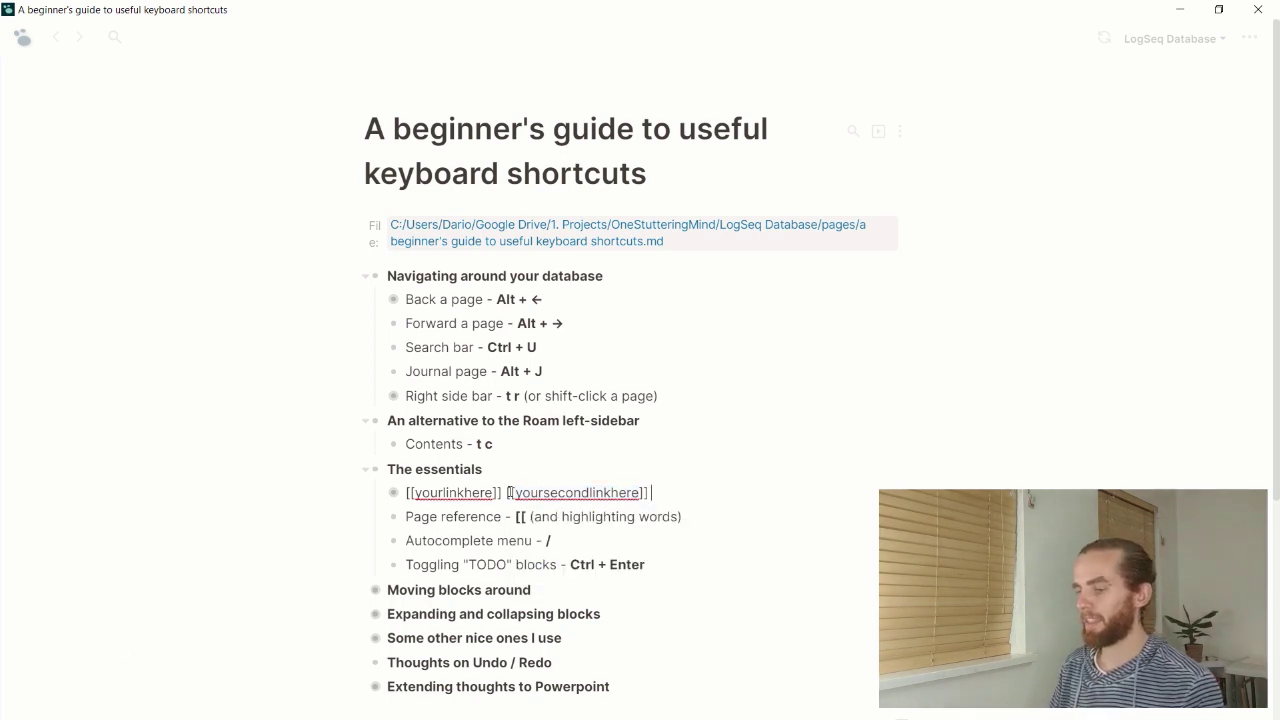
pyautogui.press('Return')
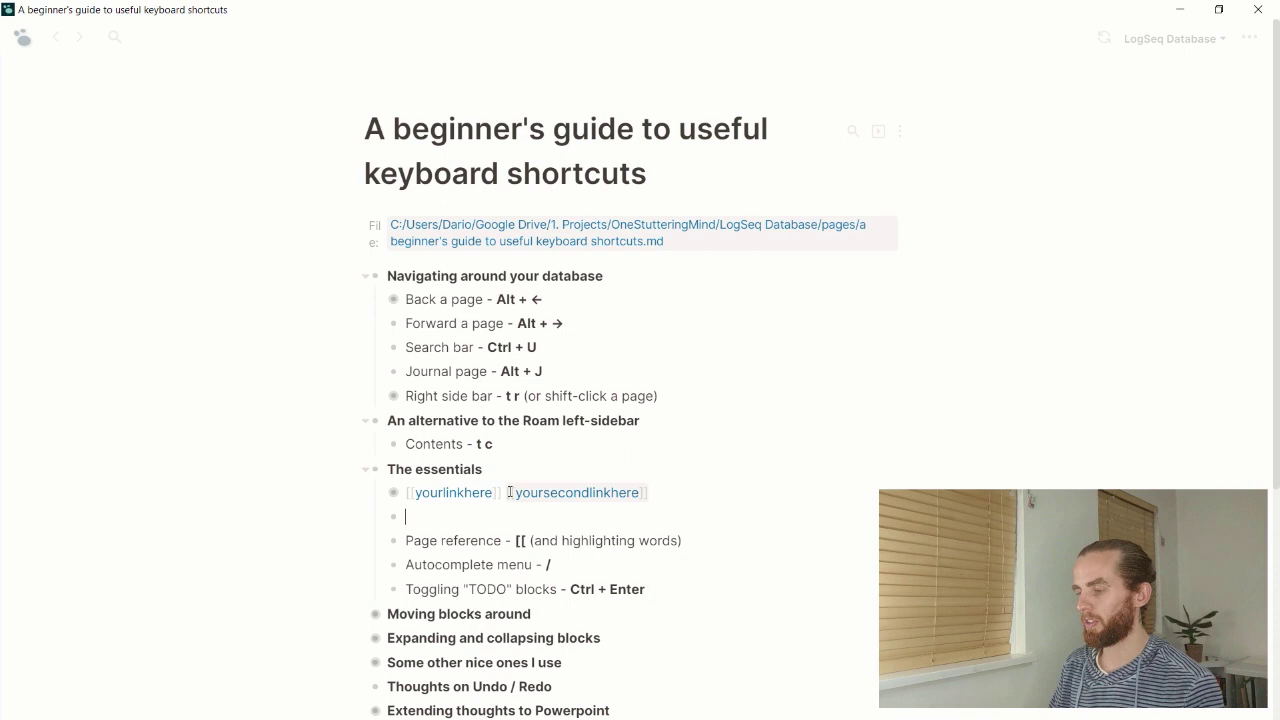
pyautogui.press('BackSpace')
pyautogui.press('Down')
pyautogui.press('Down')
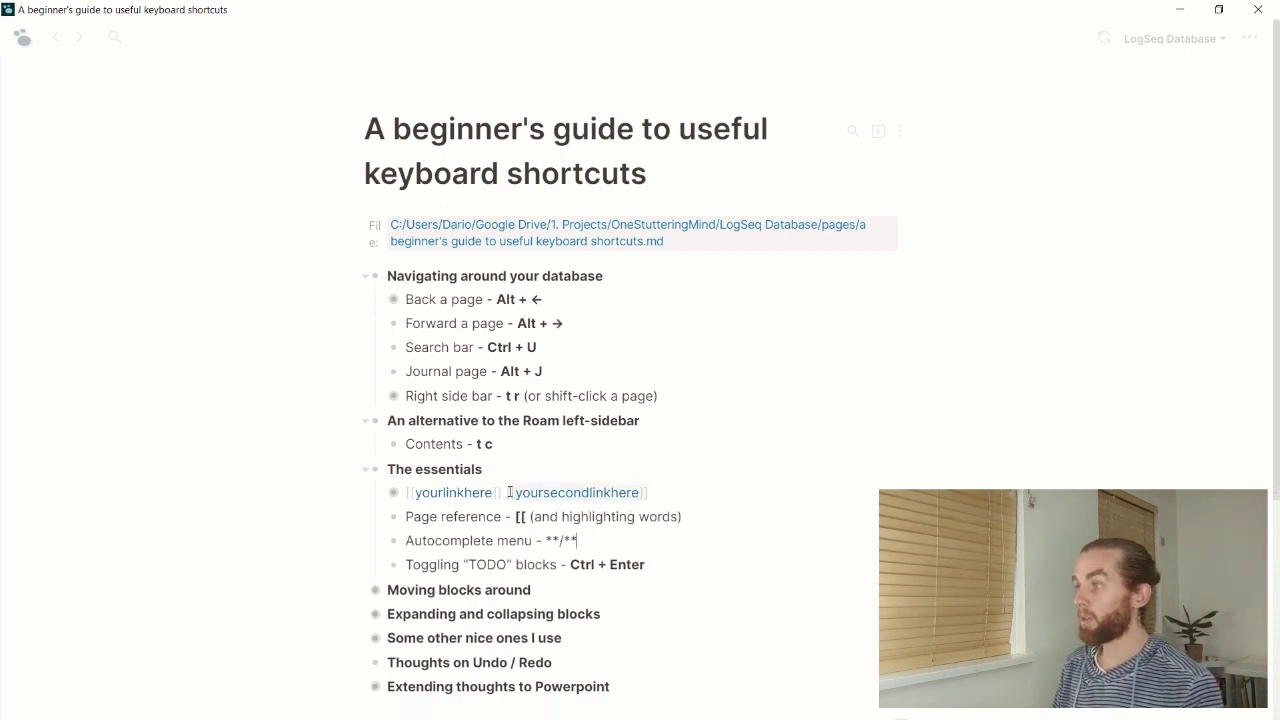
# Step: Call up the slash autocomplete menu in the "Contents" entry, browse its commands, and place the cursor in the "Toggling "TODO" blocks" entry
pyautogui.click(827, 443)
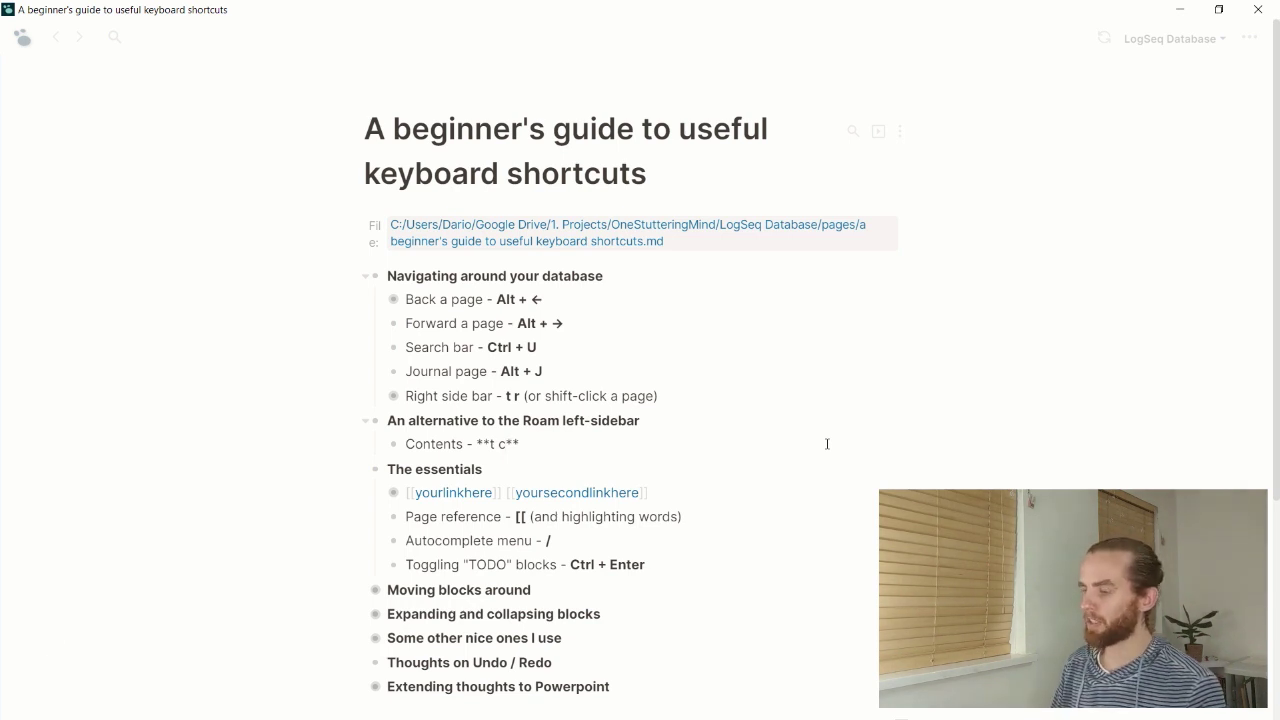
pyautogui.write('/')
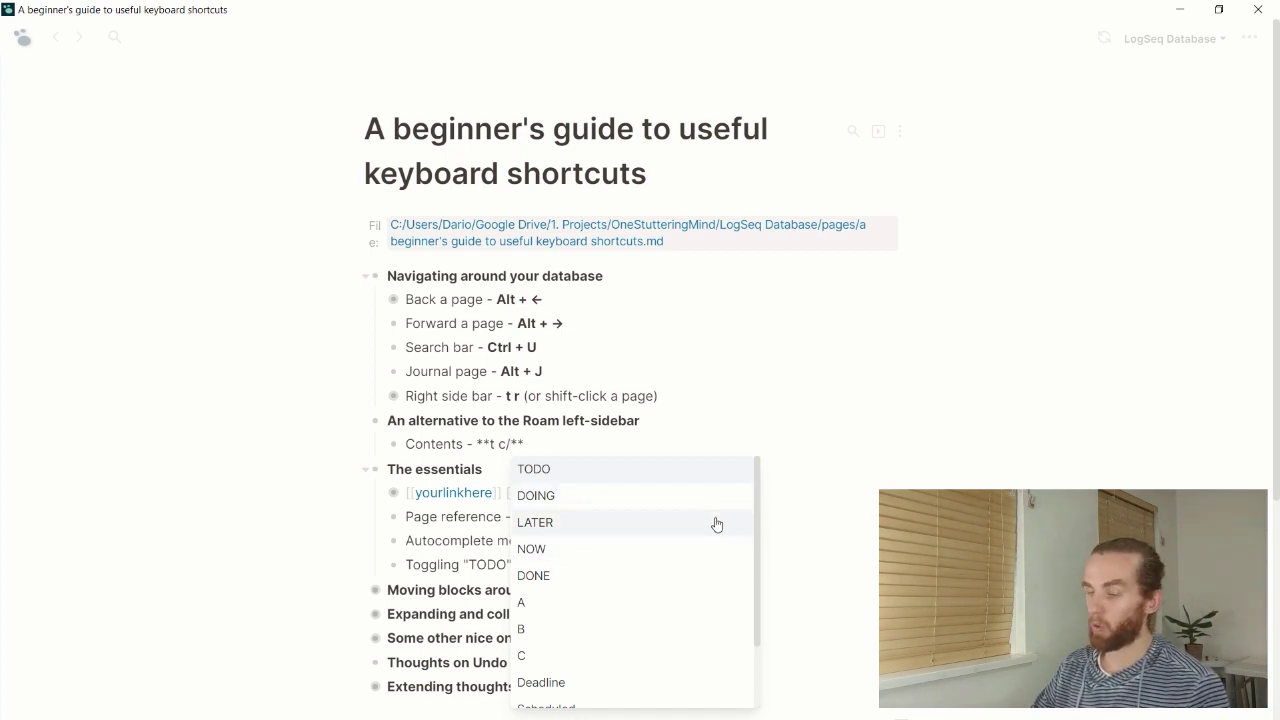
pyautogui.moveTo(754, 523); pyautogui.dragTo(760, 600)
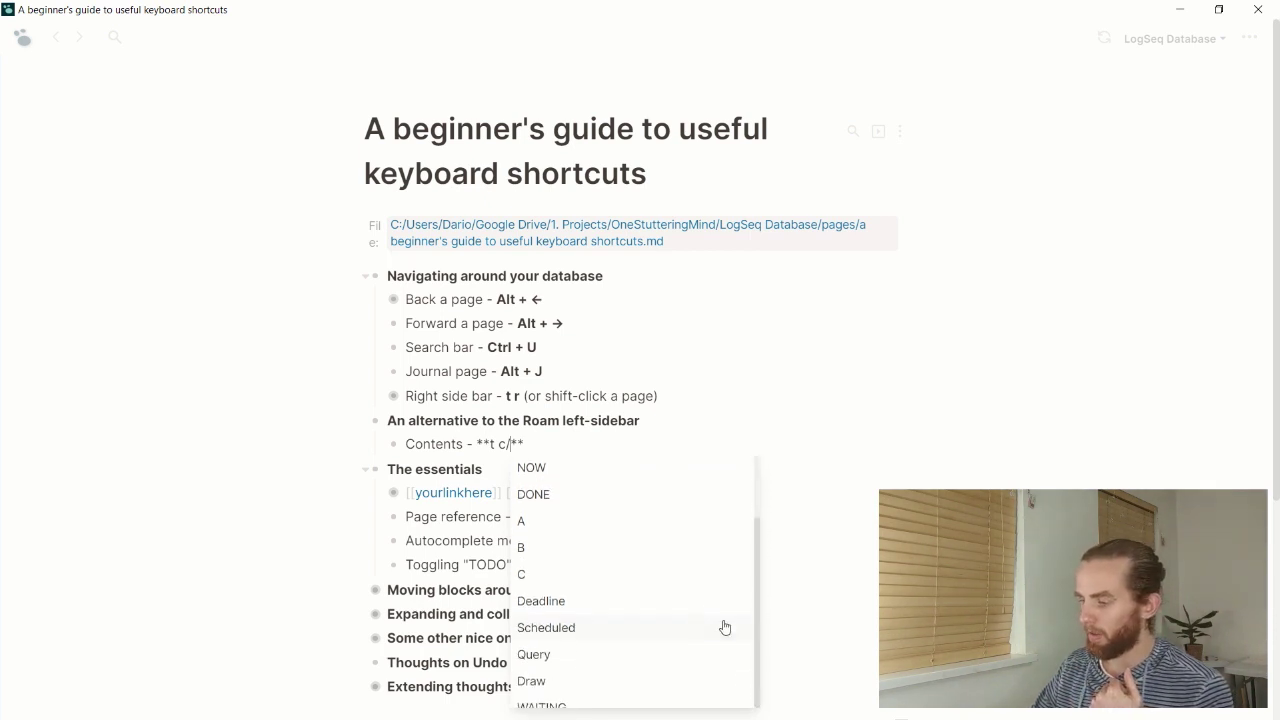
pyautogui.scroll(-3, 700, 615)
pyautogui.scroll(-5, 629, 537)
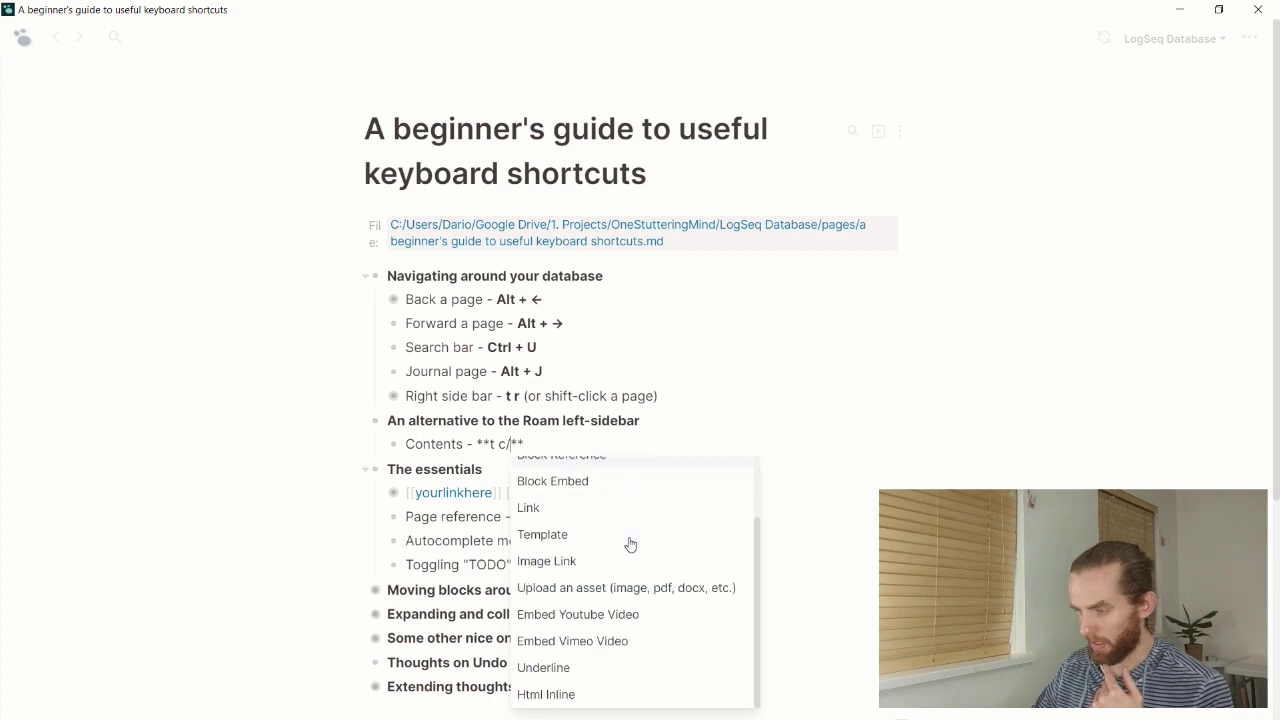
pyautogui.scroll(-2, 629, 543)
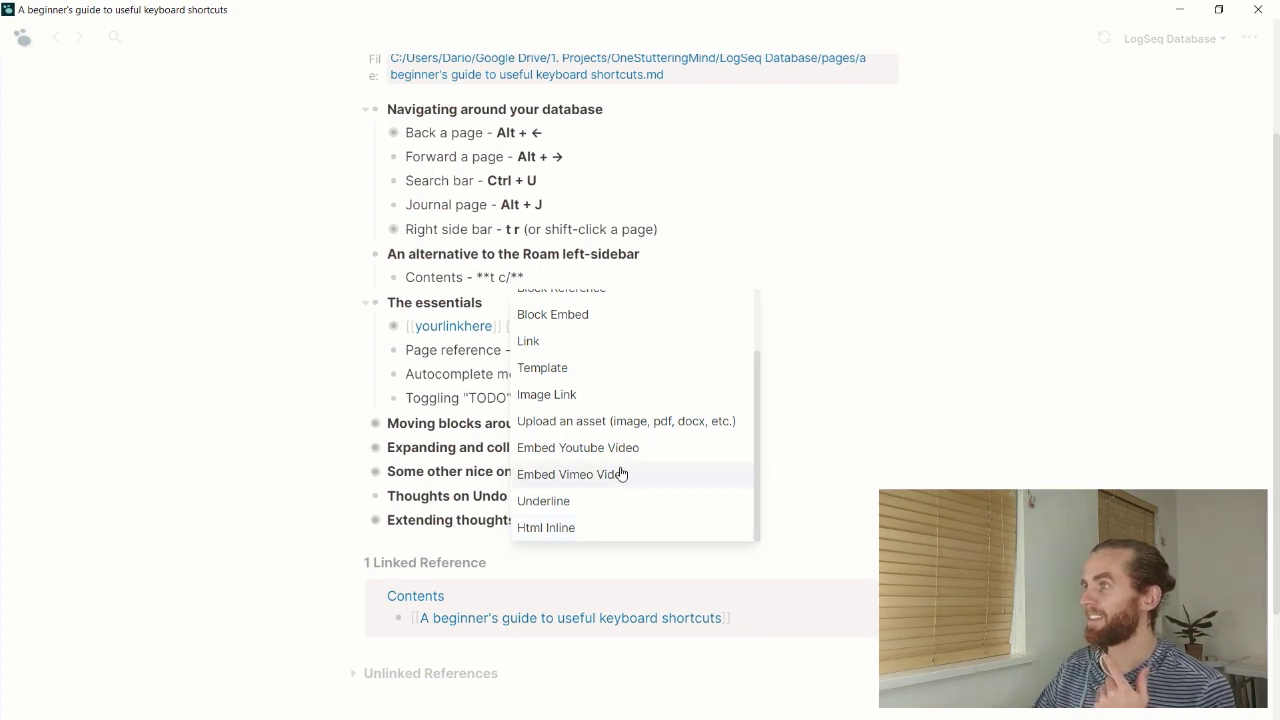
pyautogui.scroll(3, 620, 474)
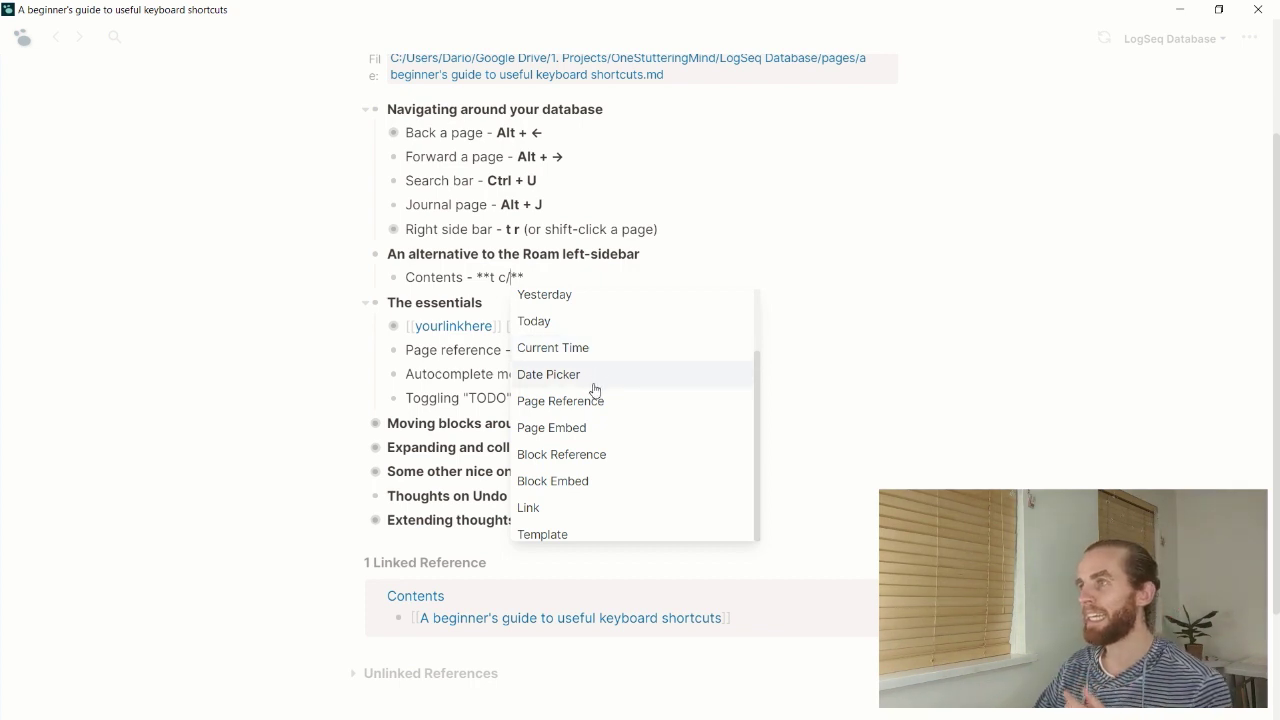
pyautogui.scroll(1, 594, 387)
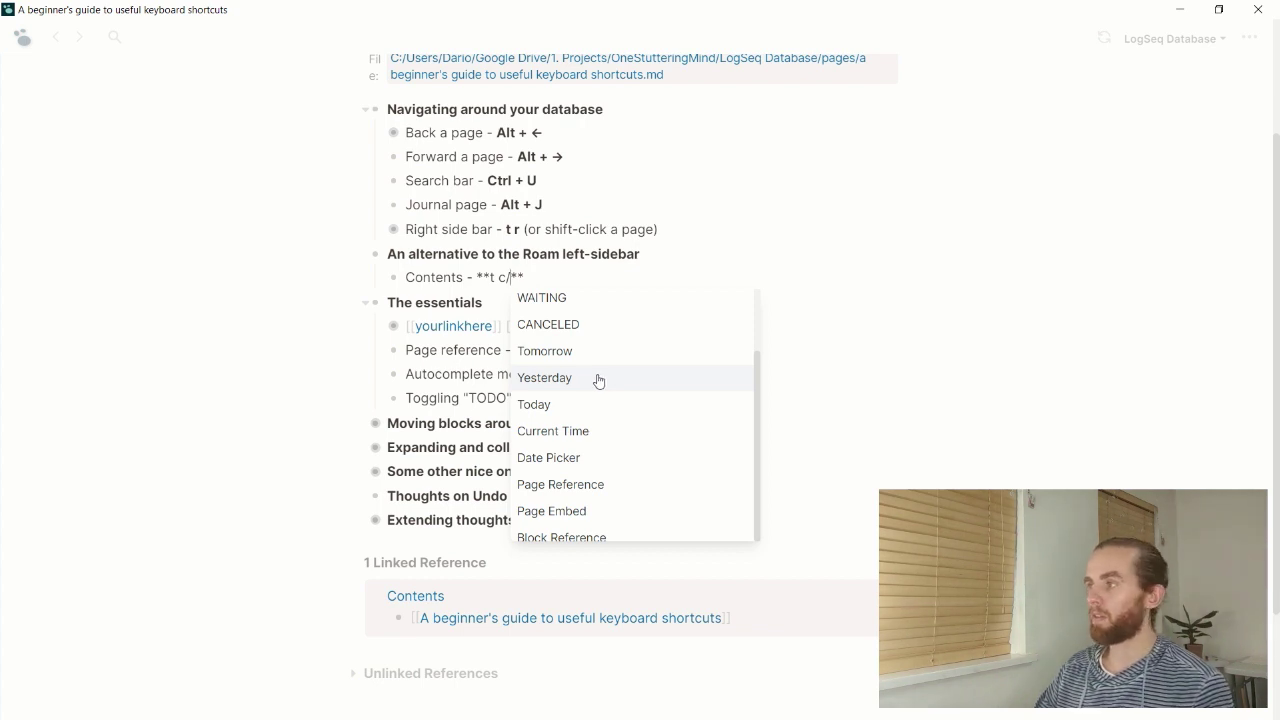
pyautogui.click(873, 365)
pyautogui.click(808, 395)
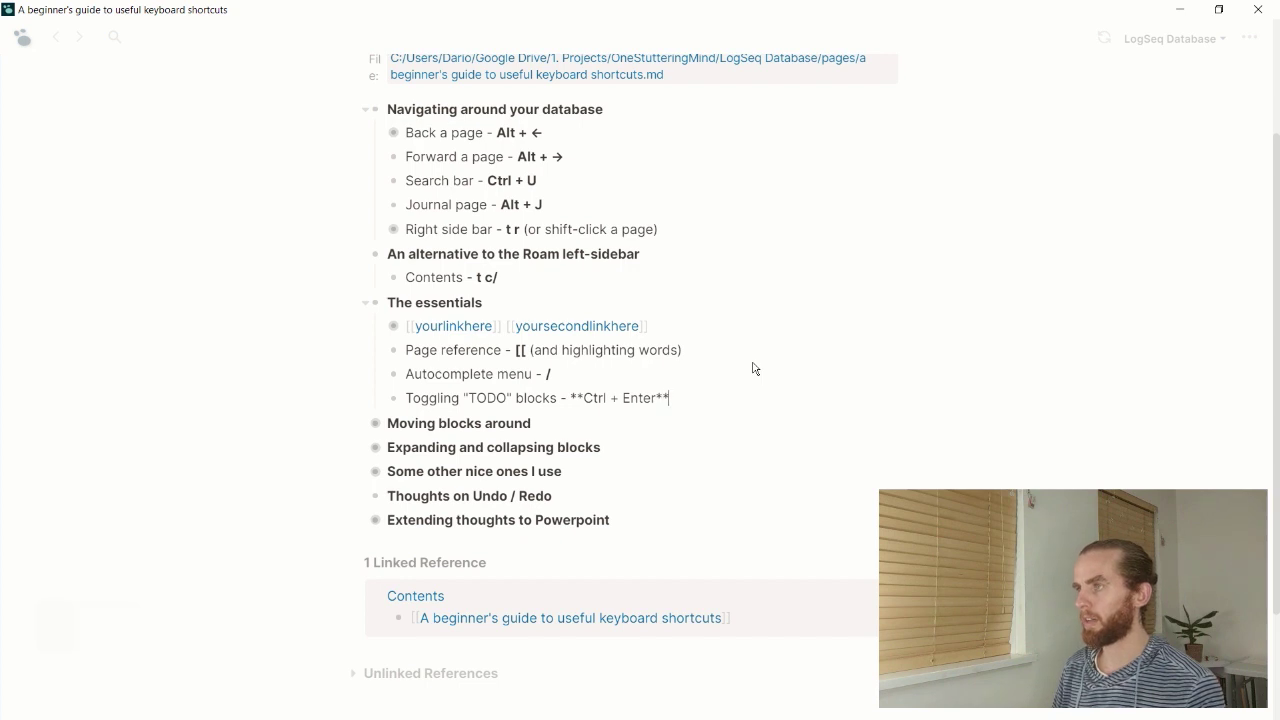
# Step: Cycle the "Toggling "TODO" blocks" entry through its task states until it is marked DONE
pyautogui.hotkey('ctrl', 'Return')
pyautogui.hotkey('ctrl', 'Return')
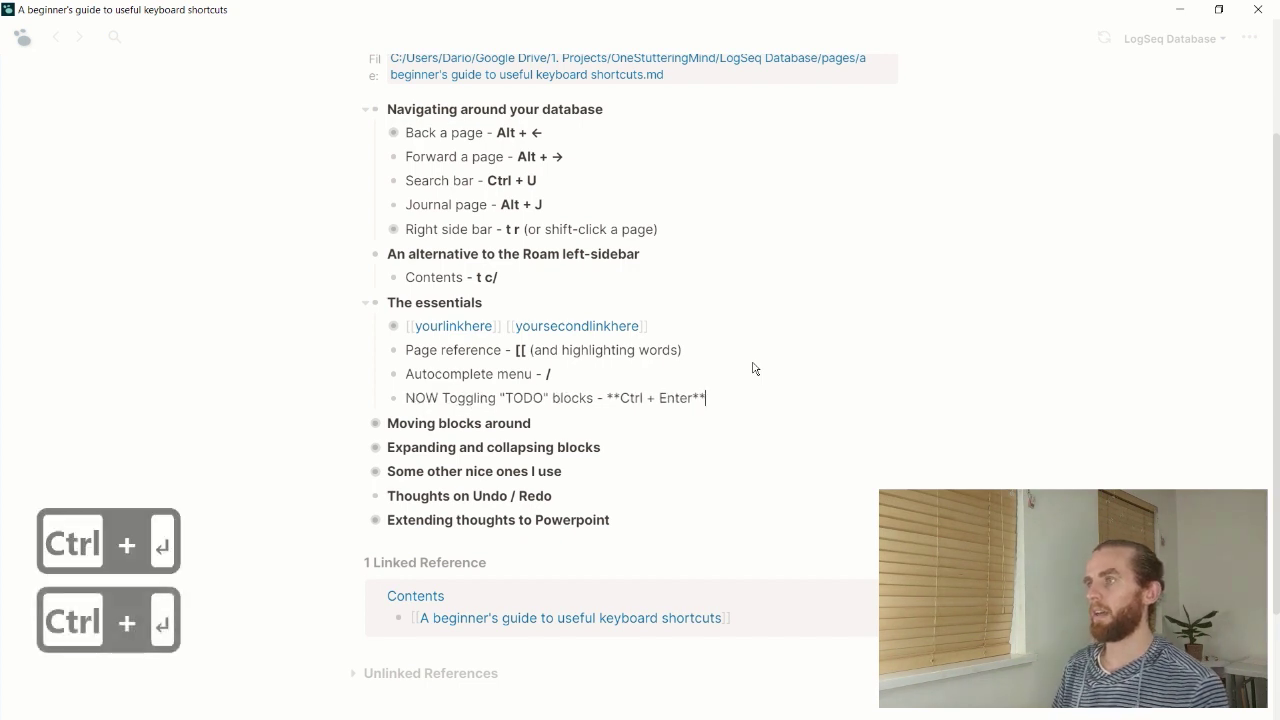
pyautogui.hotkey('ctrl', 'Return')
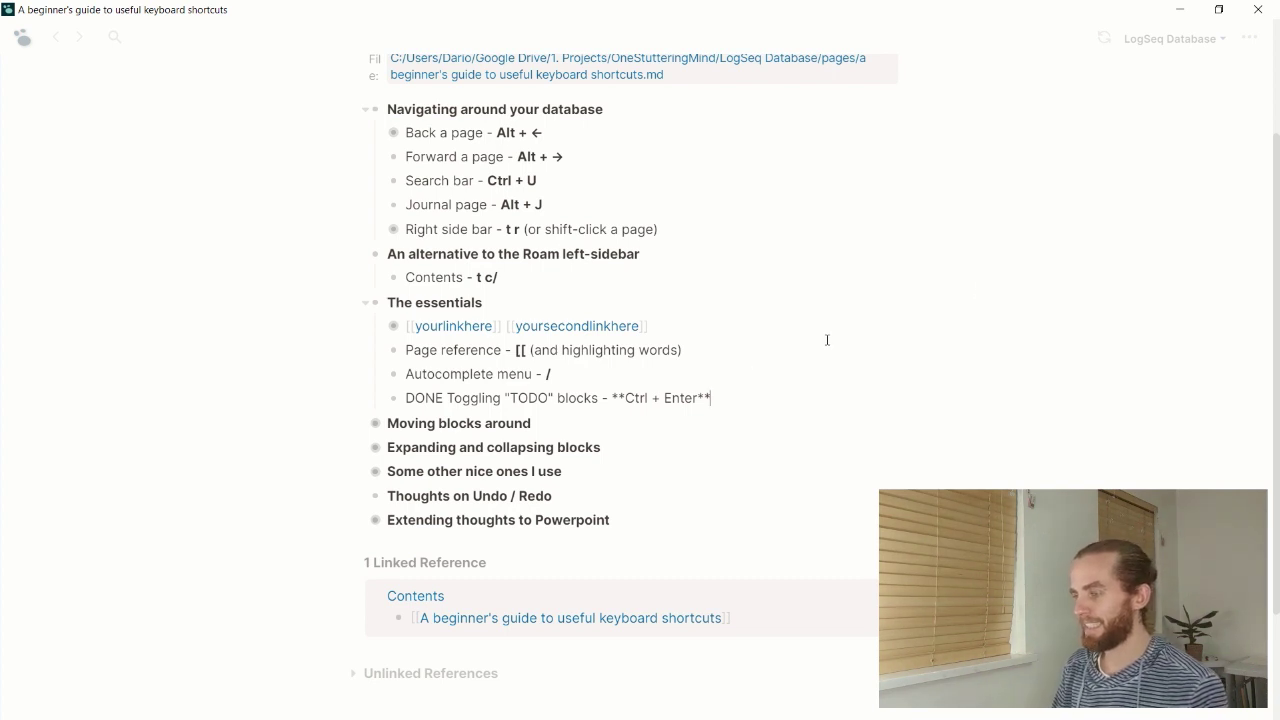
# Step: Set the preferred workflow in the settings to TODO/DOING, and close the settings
pyautogui.click(1250, 38)
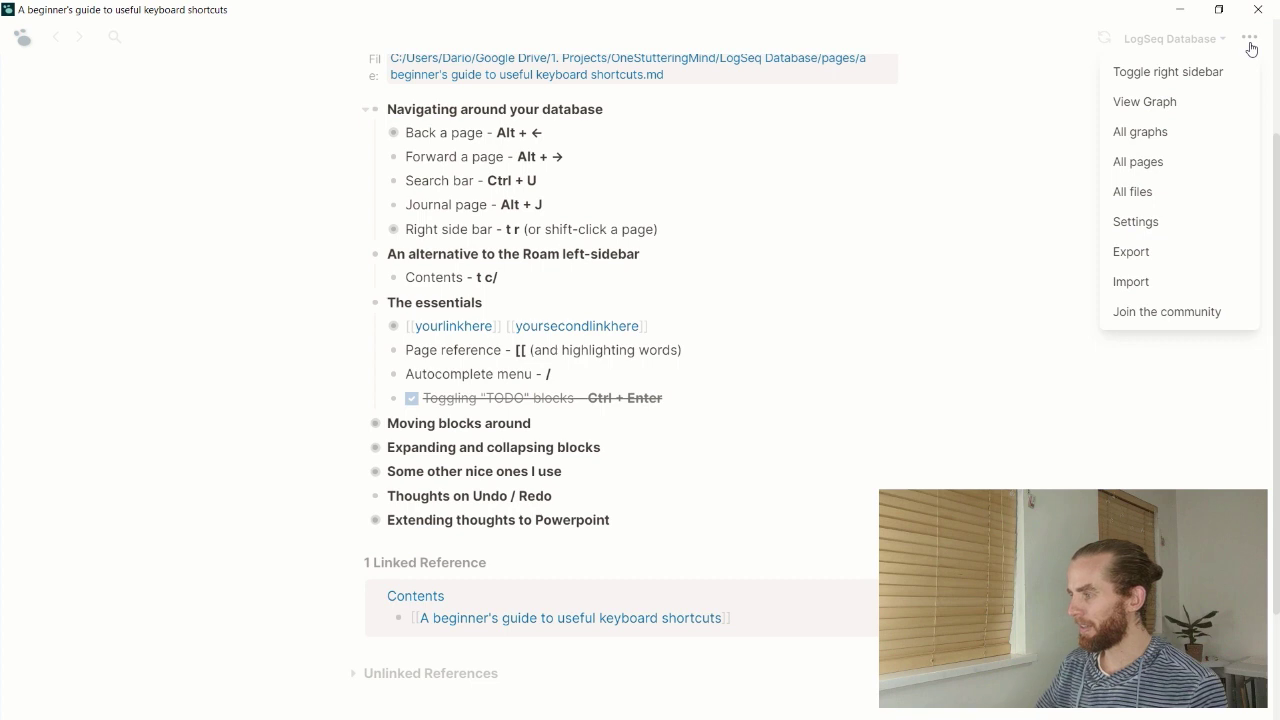
pyautogui.click(1185, 222)
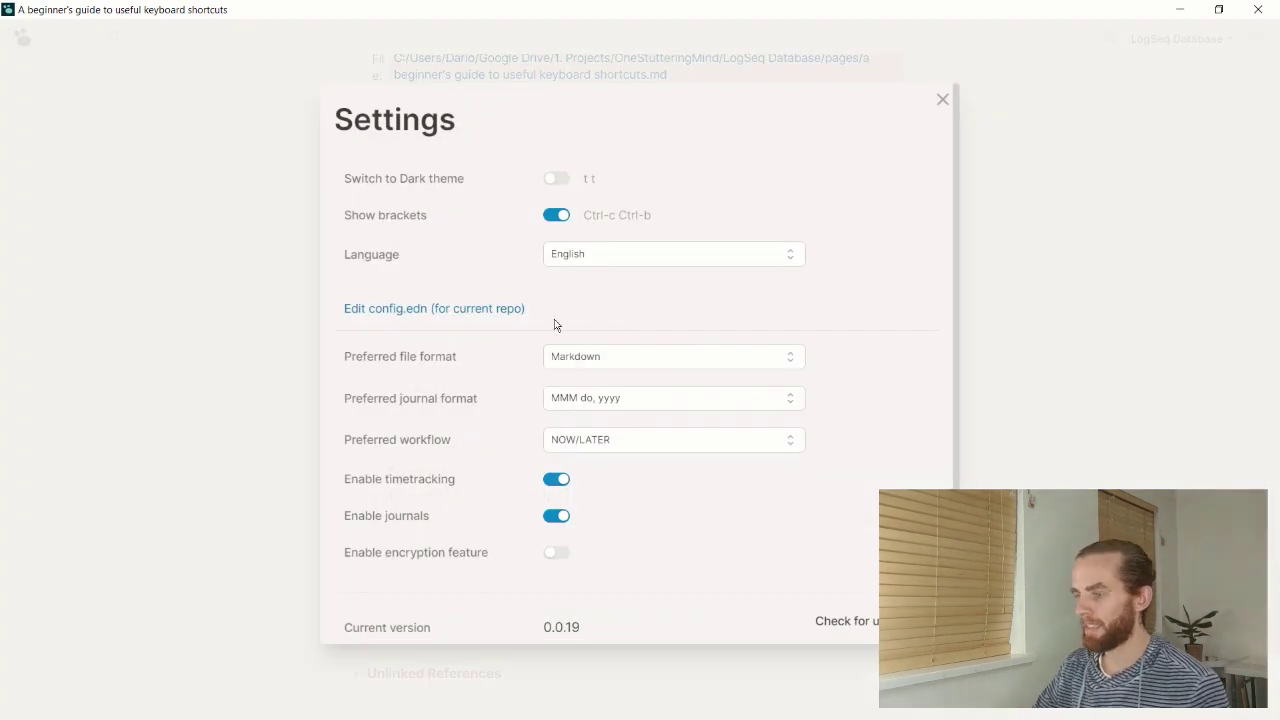
pyautogui.click(620, 440)
pyautogui.click(603, 494)
pyautogui.click(943, 100)
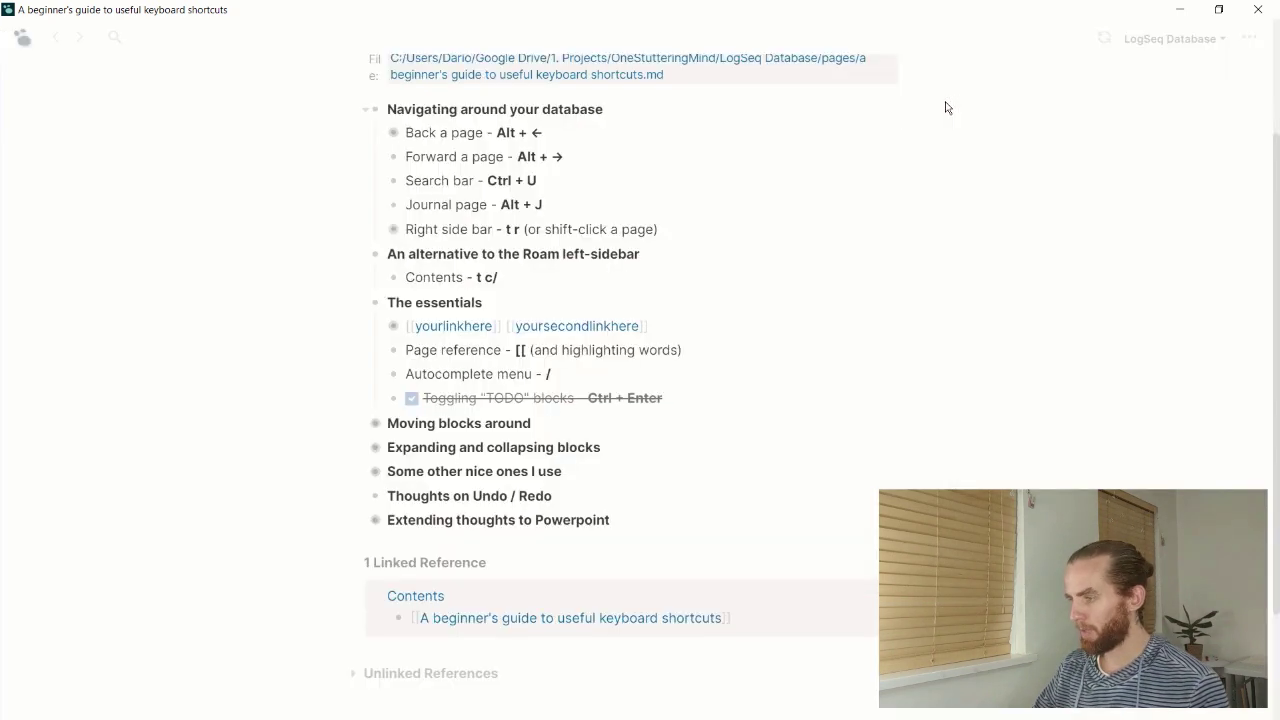
# Step: Clear the DONE marker on the "Toggling "TODO" blocks" entry and cycle it through DOING back to DONE
pyautogui.click(703, 397)
pyautogui.hotkey('ctrl', 'Return')
pyautogui.hotkey('ctrl', 'Return')
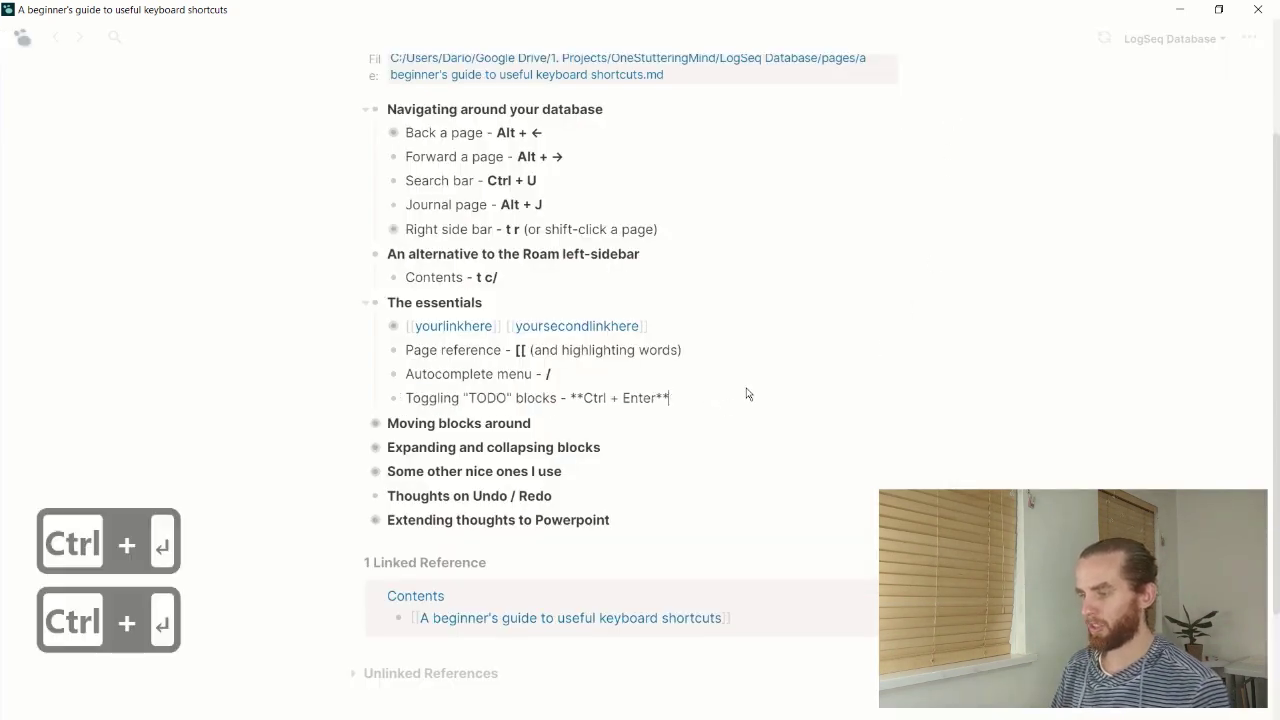
pyautogui.hotkey('ctrl', 'Return')
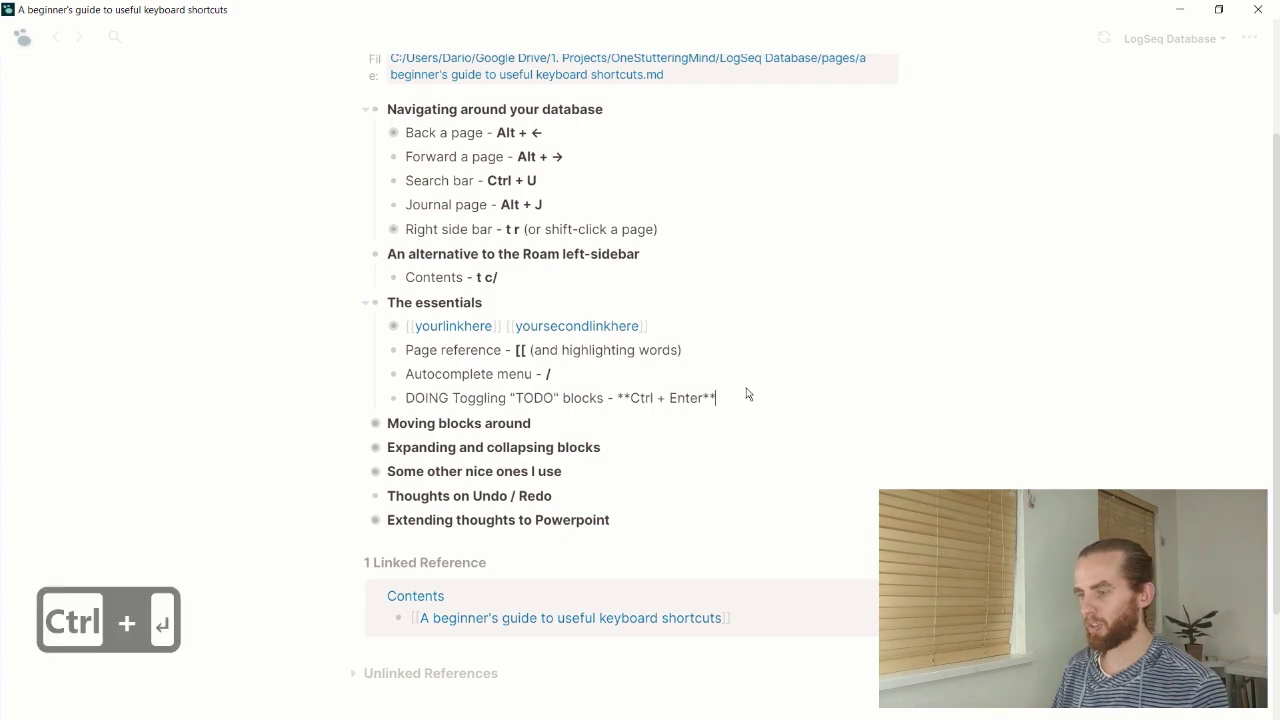
pyautogui.hotkey('ctrl', 'Return')
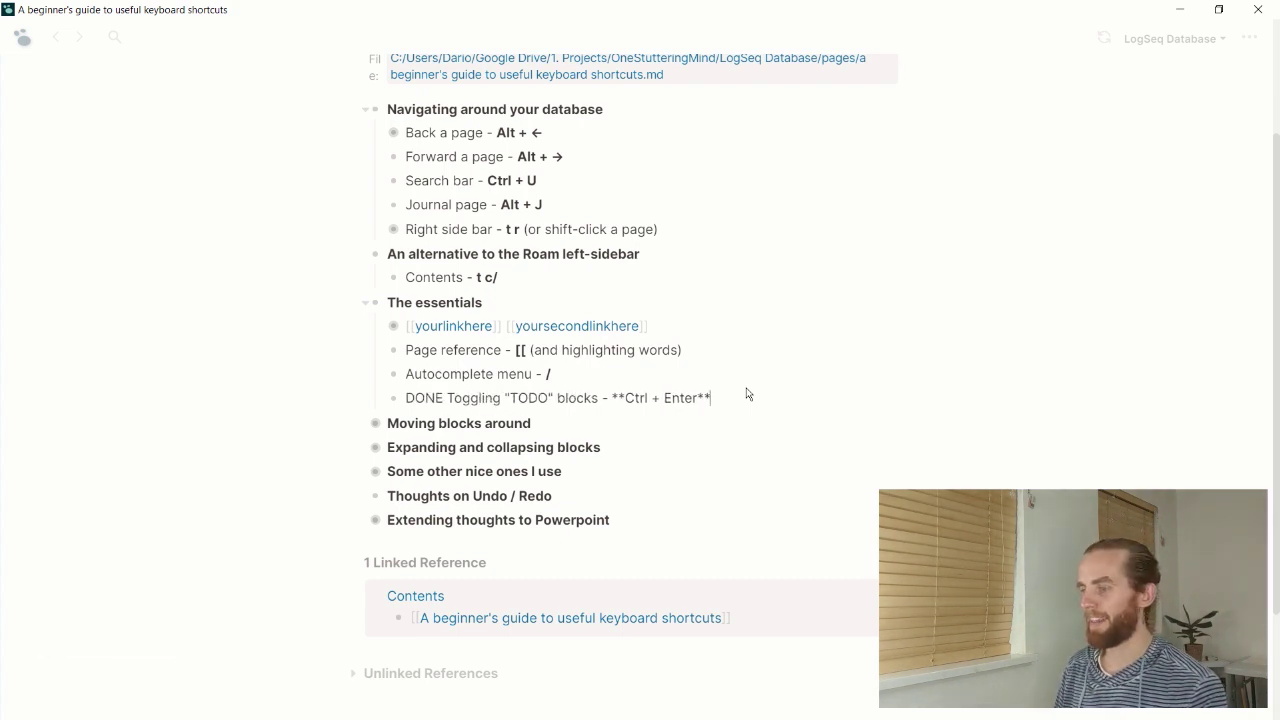
# Step: Expand the "Moving blocks around" section and place the cursor in its "Unindent a block" entry
pyautogui.press('Down')
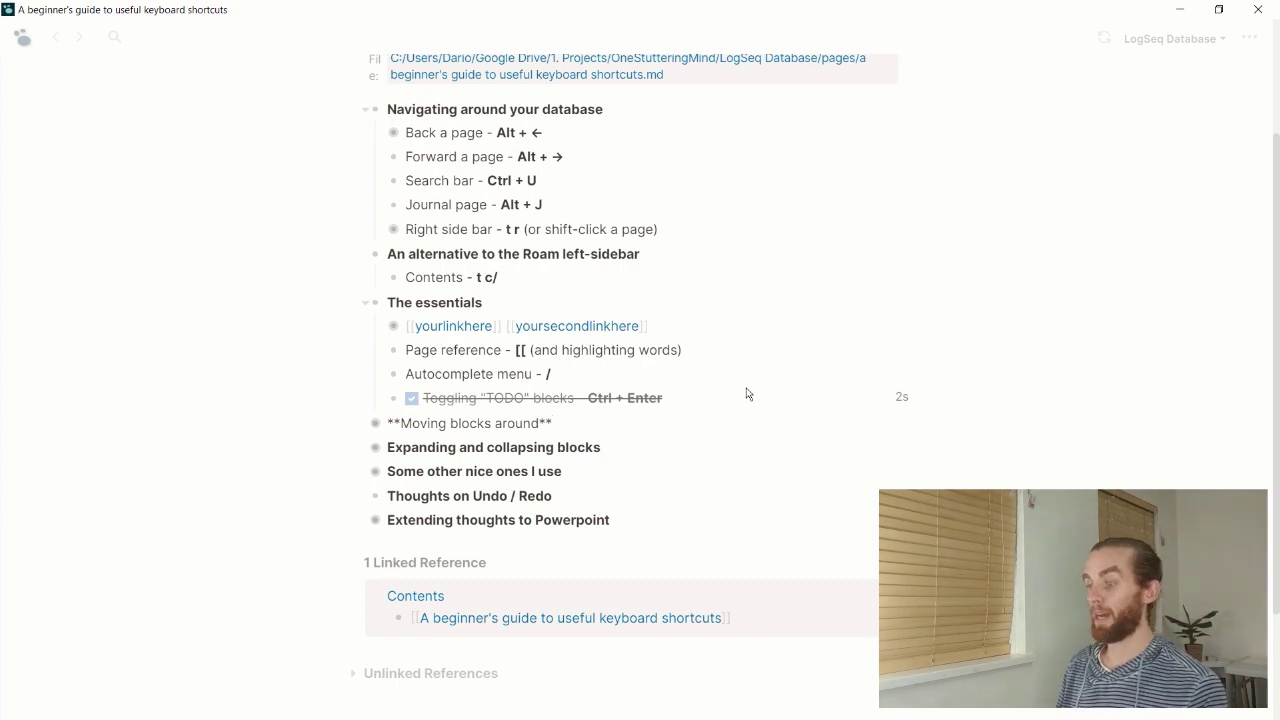
pyautogui.hotkey('ctrl', 'Down')
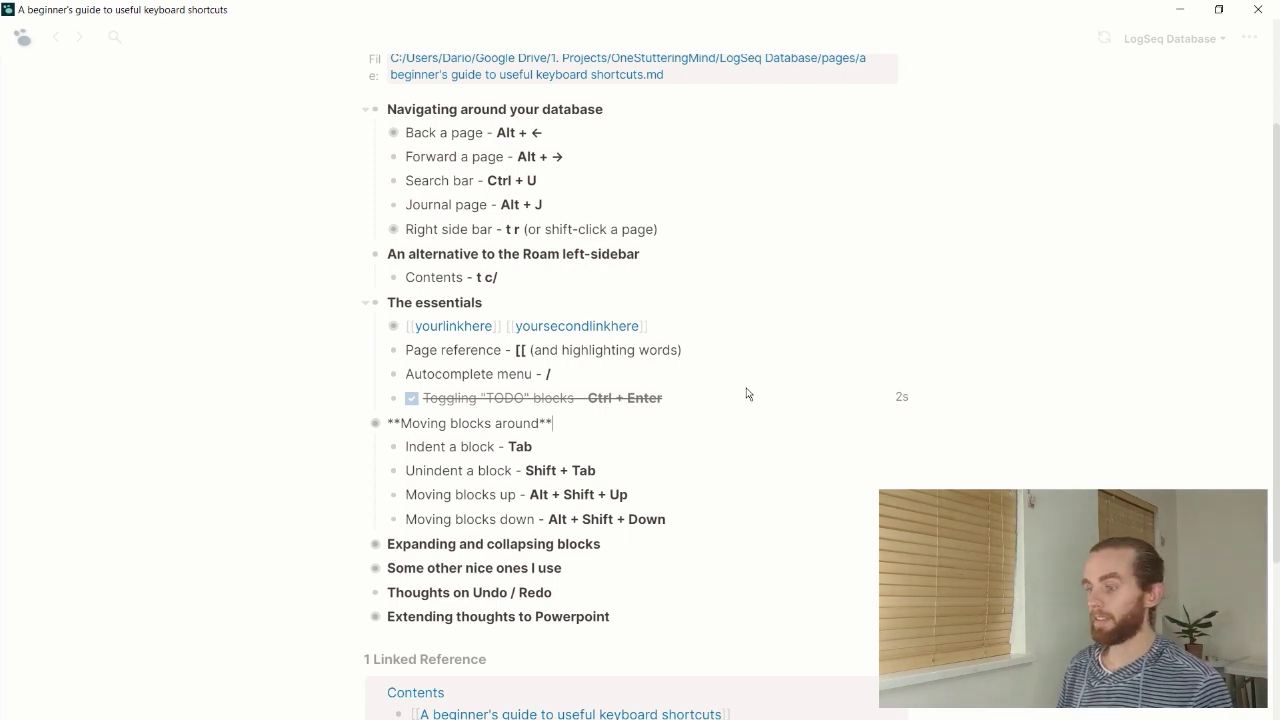
pyautogui.press('Down')
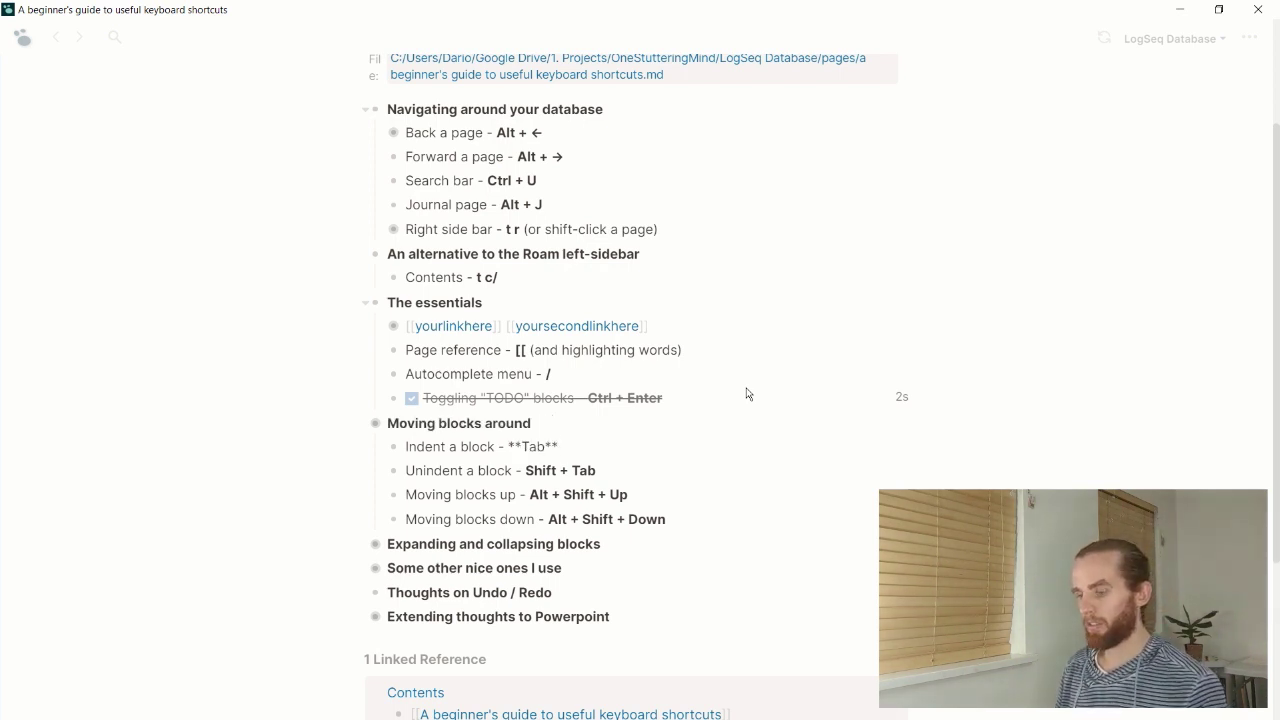
pyautogui.press('Down')
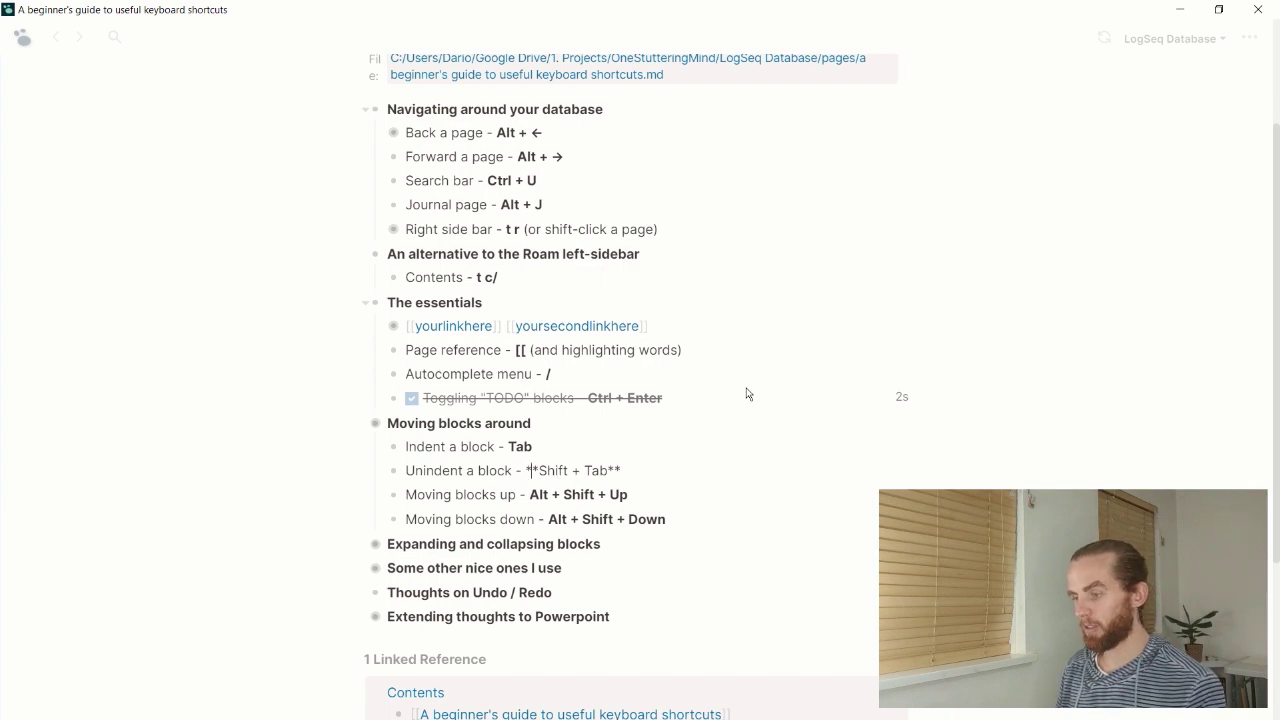
# Step: Indent the "Unindent a block" and "Moving blocks up" entries one level, and unindent both again
pyautogui.press('Tab')
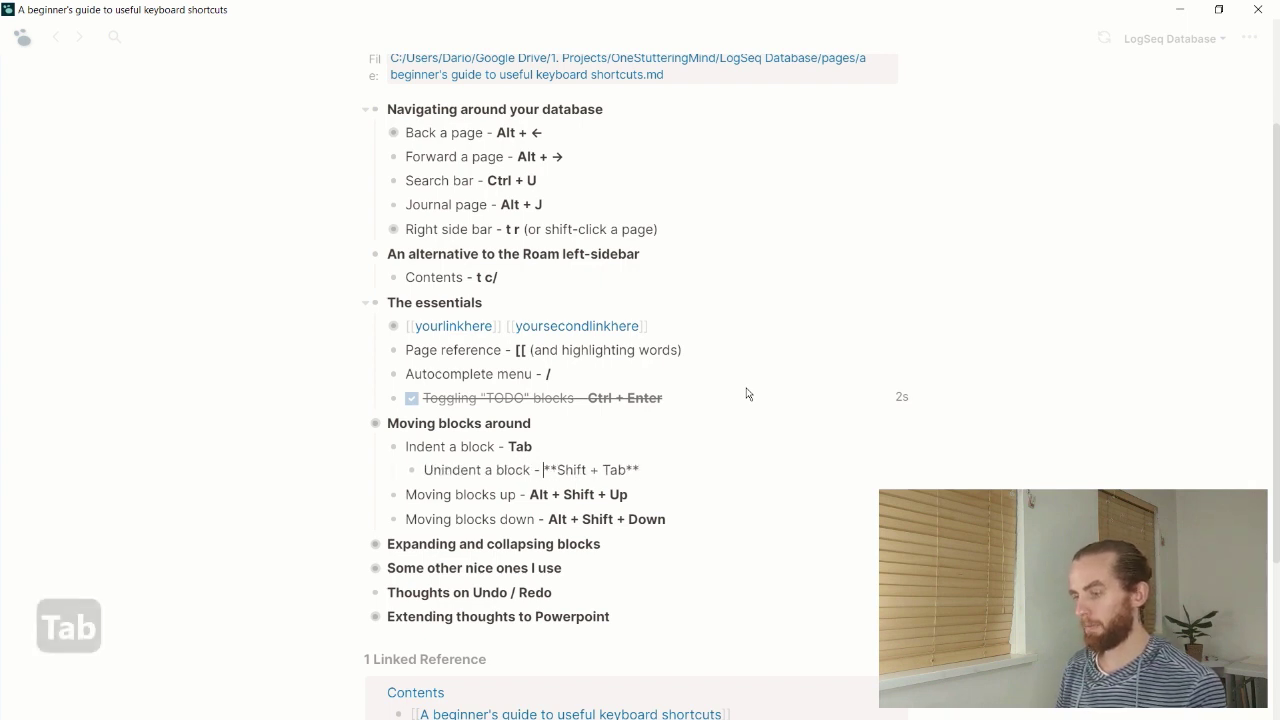
pyautogui.press('Down')
pyautogui.press('Tab')
pyautogui.hotkey('shift', 'Tab')
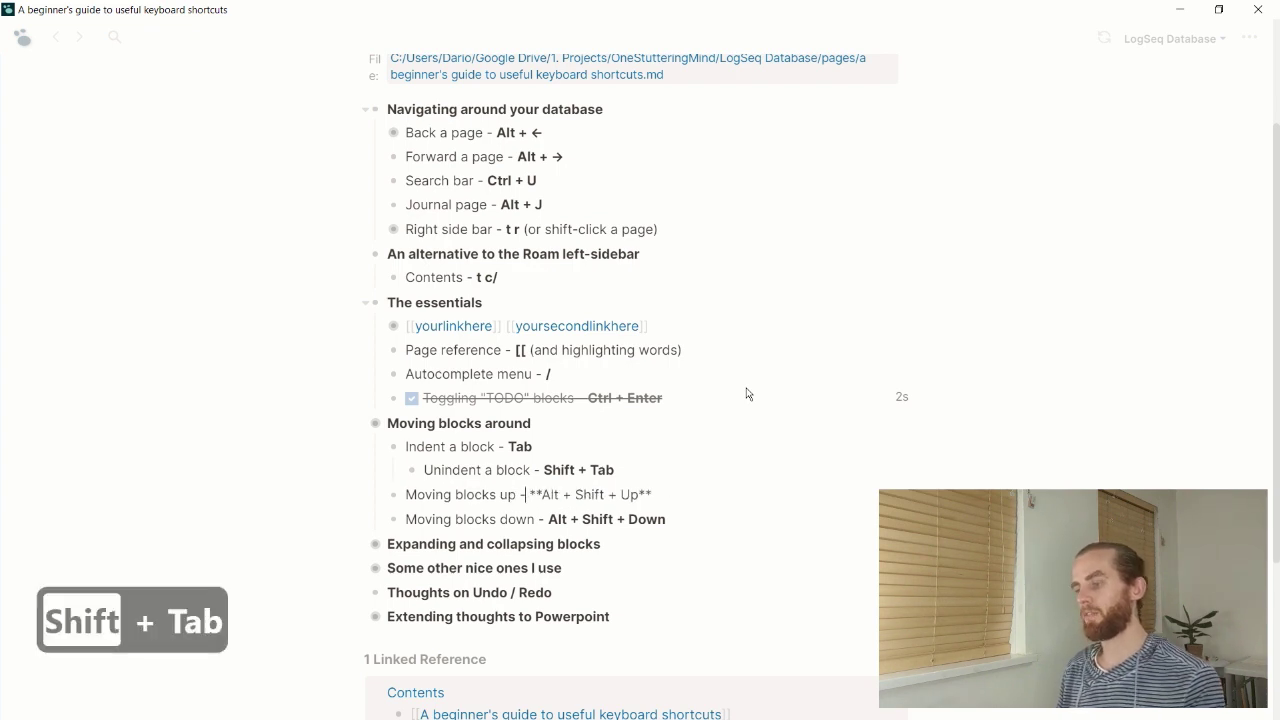
pyautogui.press('Up')
pyautogui.hotkey('shift', 'Tab')
pyautogui.press('Up')
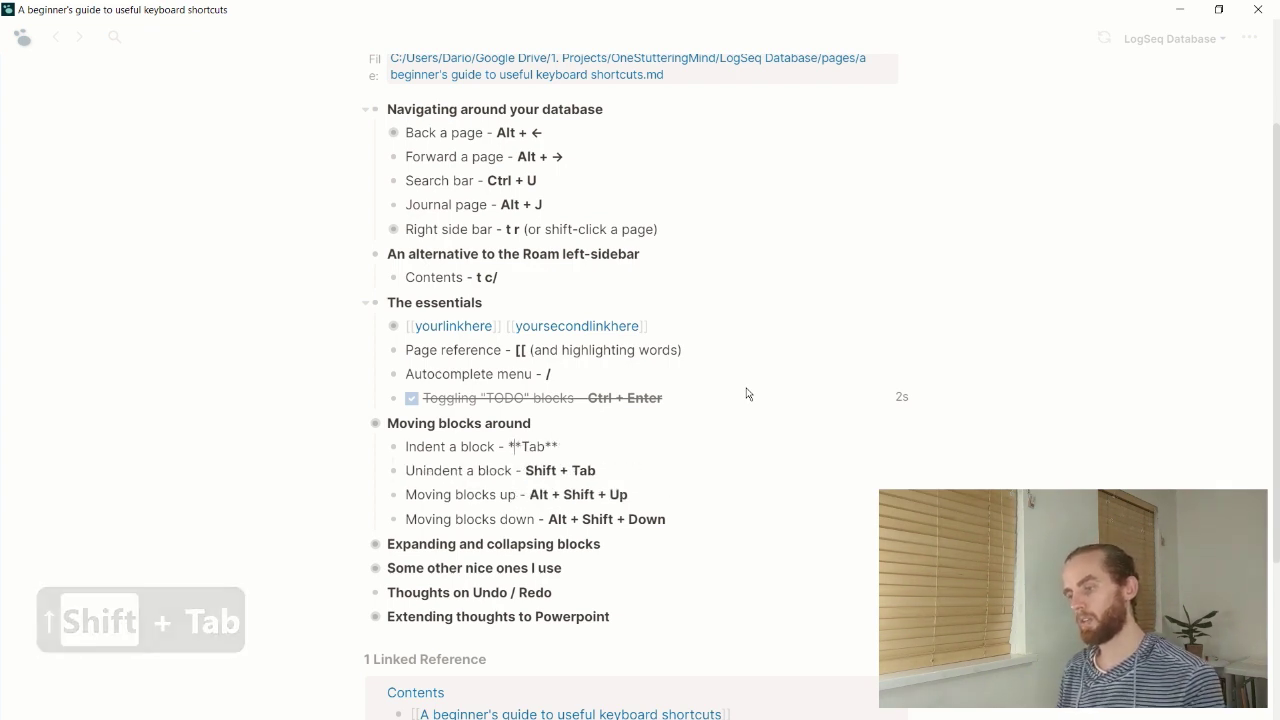
# Step: Move the "Moving blocks up" entry up and down among its neighbours, and return it to its place below "Unindent a block"
pyautogui.press('Down')
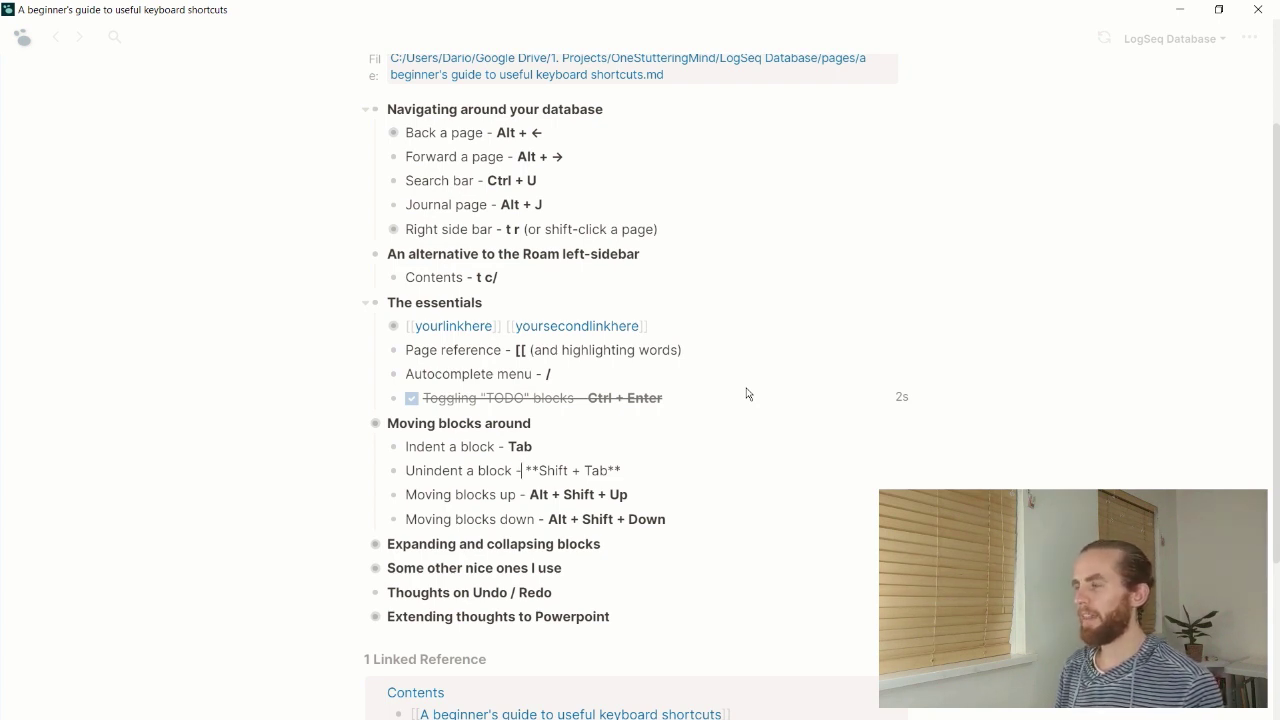
pyautogui.press('Down')
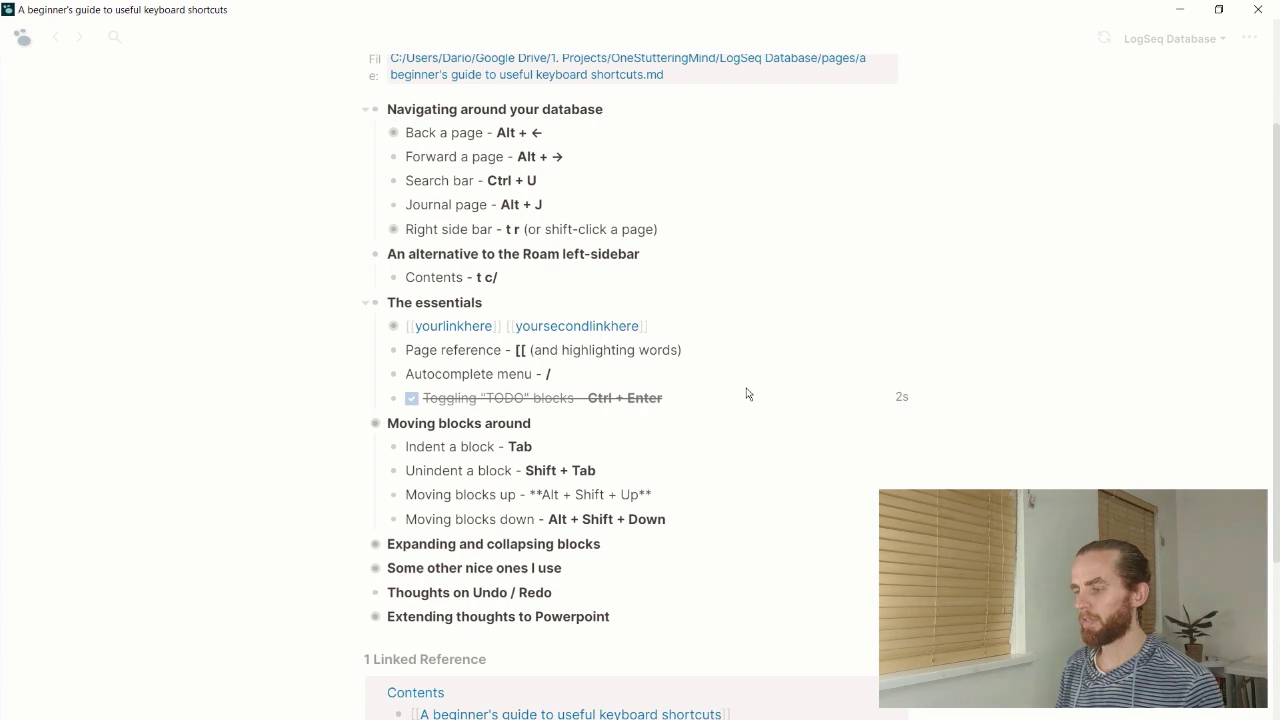
pyautogui.hotkey('alt', 'shift', 'Up')
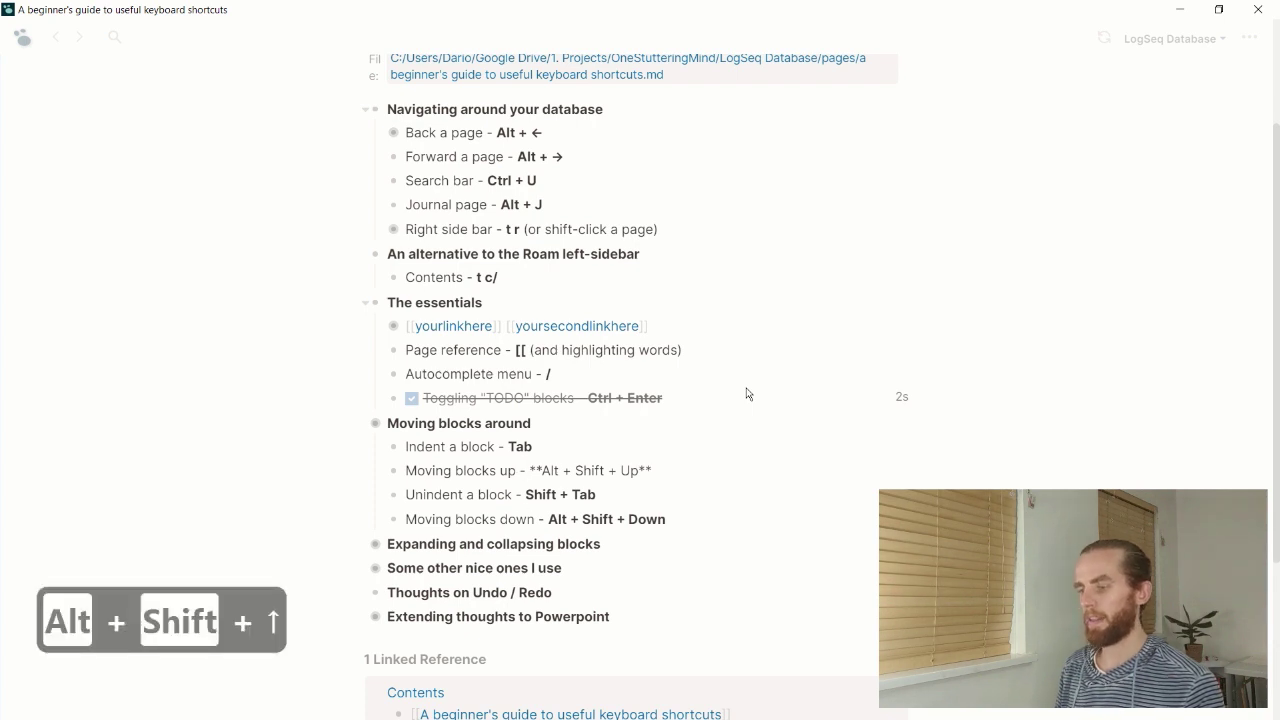
pyautogui.hotkey('alt', 'shift', 'Down')
pyautogui.hotkey('alt', 'shift', 'Down')
pyautogui.hotkey('alt', 'shift', 'Up')
pyautogui.hotkey('alt', 'shift', 'Down')
pyautogui.hotkey('alt', 'shift', 'Up')
pyautogui.hotkey('alt', 'shift', 'Up')
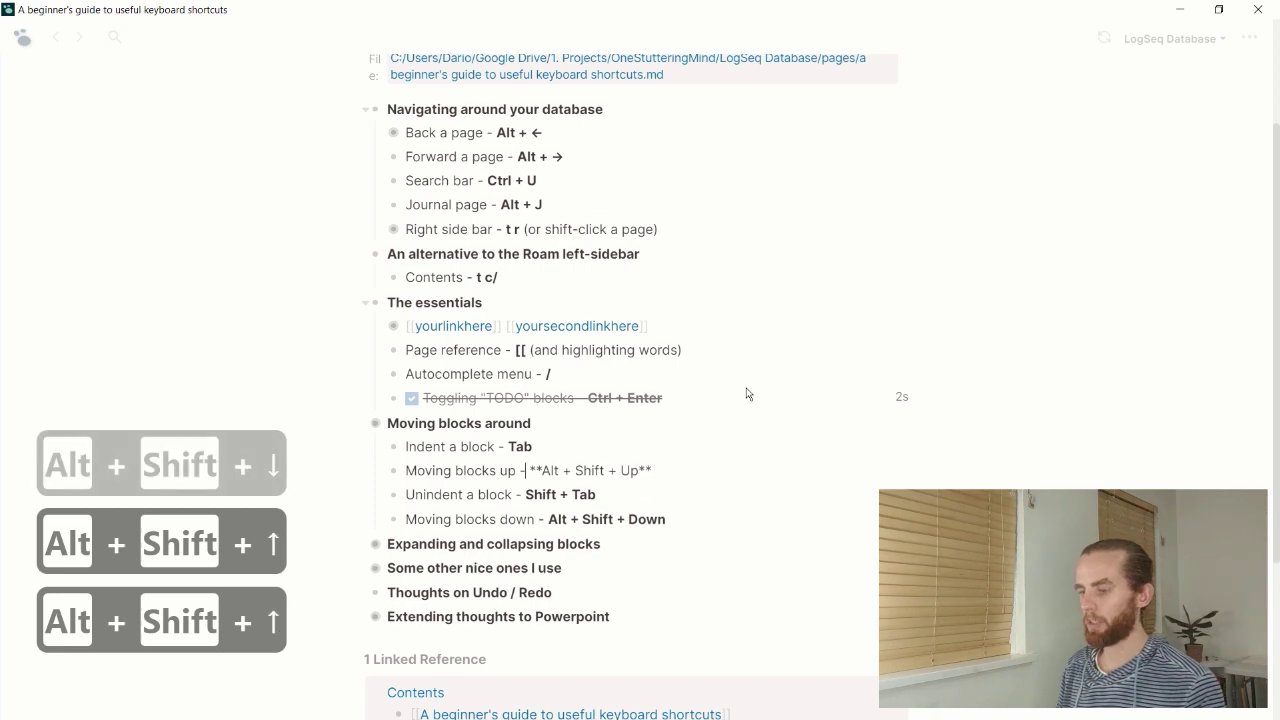
pyautogui.hotkey('alt', 'shift', 'Down')
# Step: Expand the "Expanding and collapsing blocks" section, collapse it, and expand it again
pyautogui.press('Down')
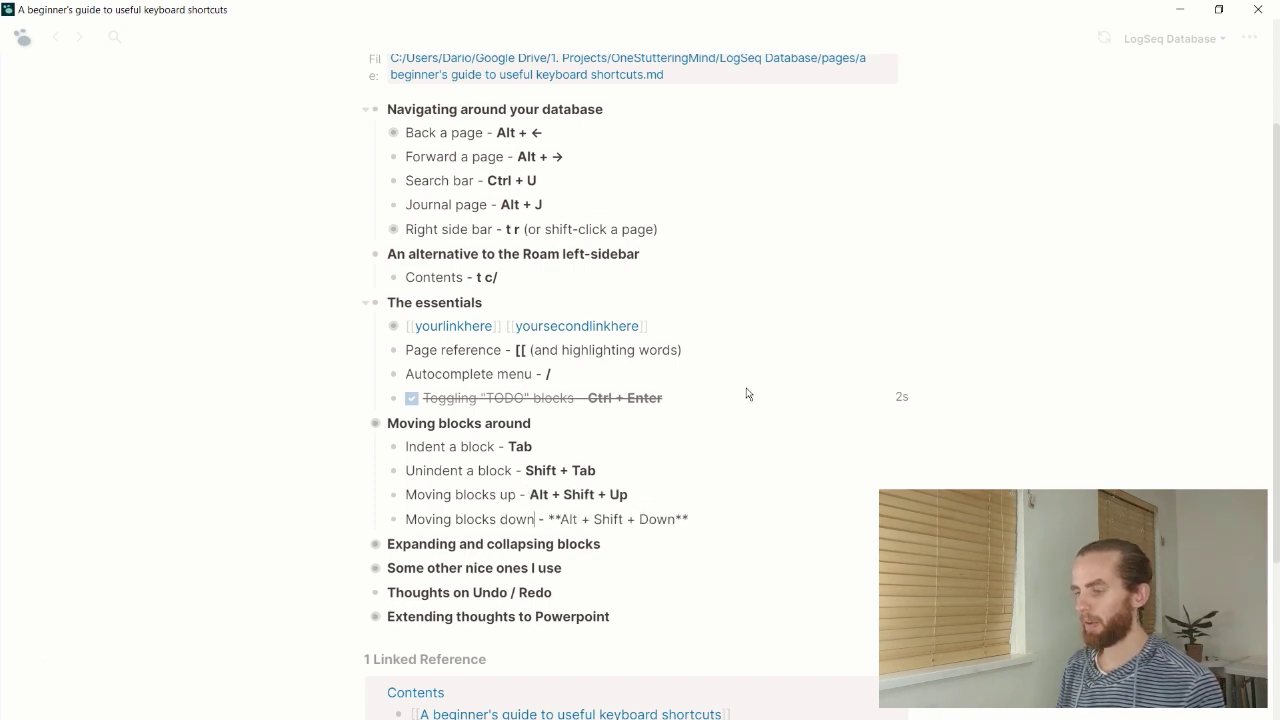
pyautogui.press('Down')
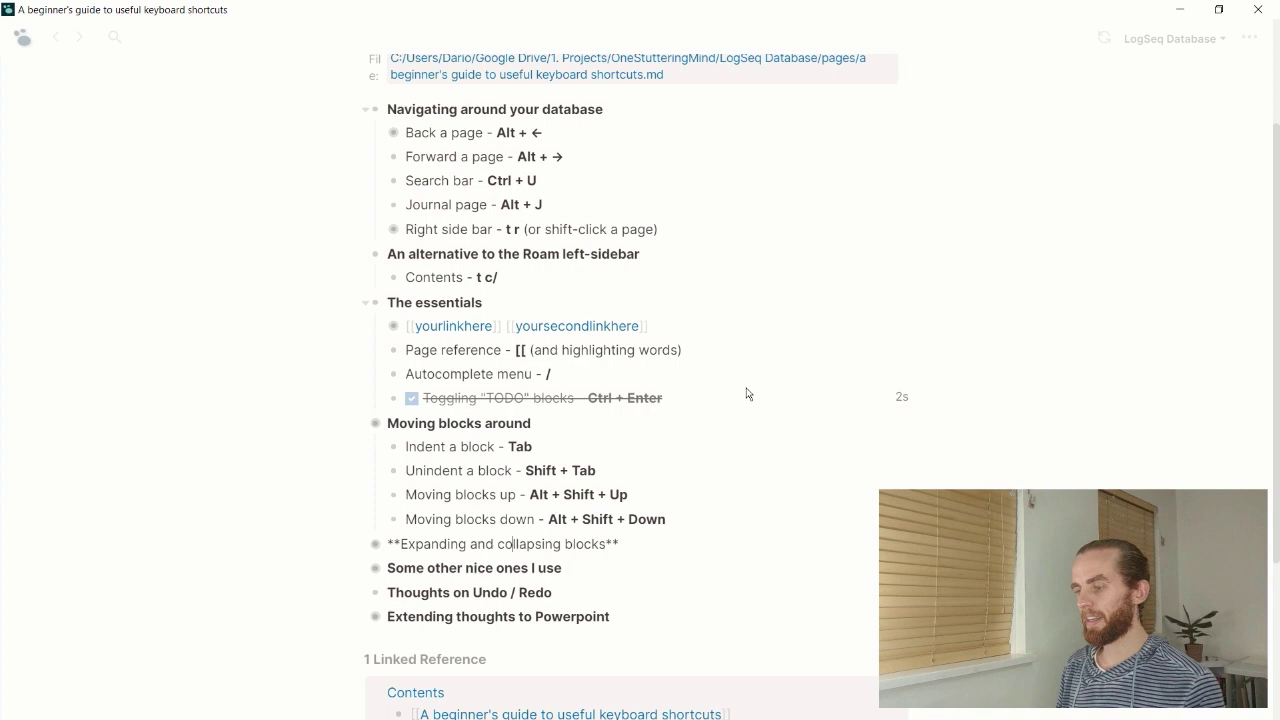
pyautogui.hotkey('ctrl', 'Down')
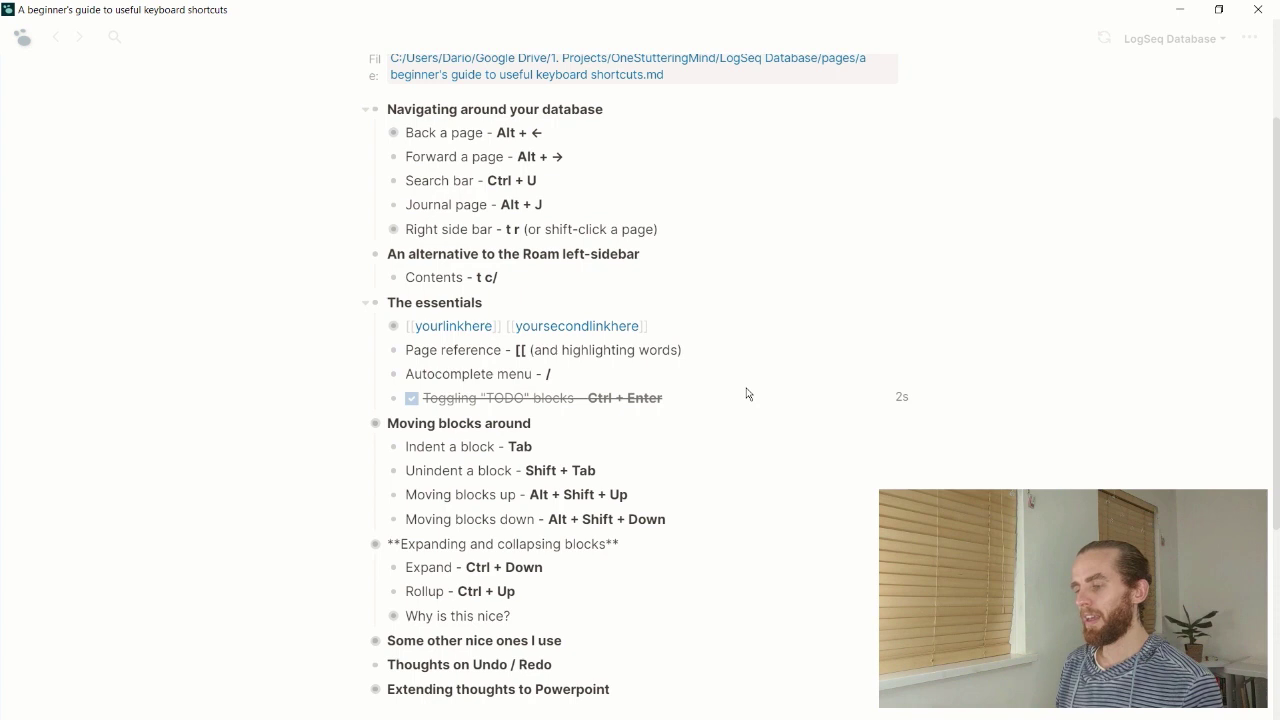
pyautogui.press('Down')
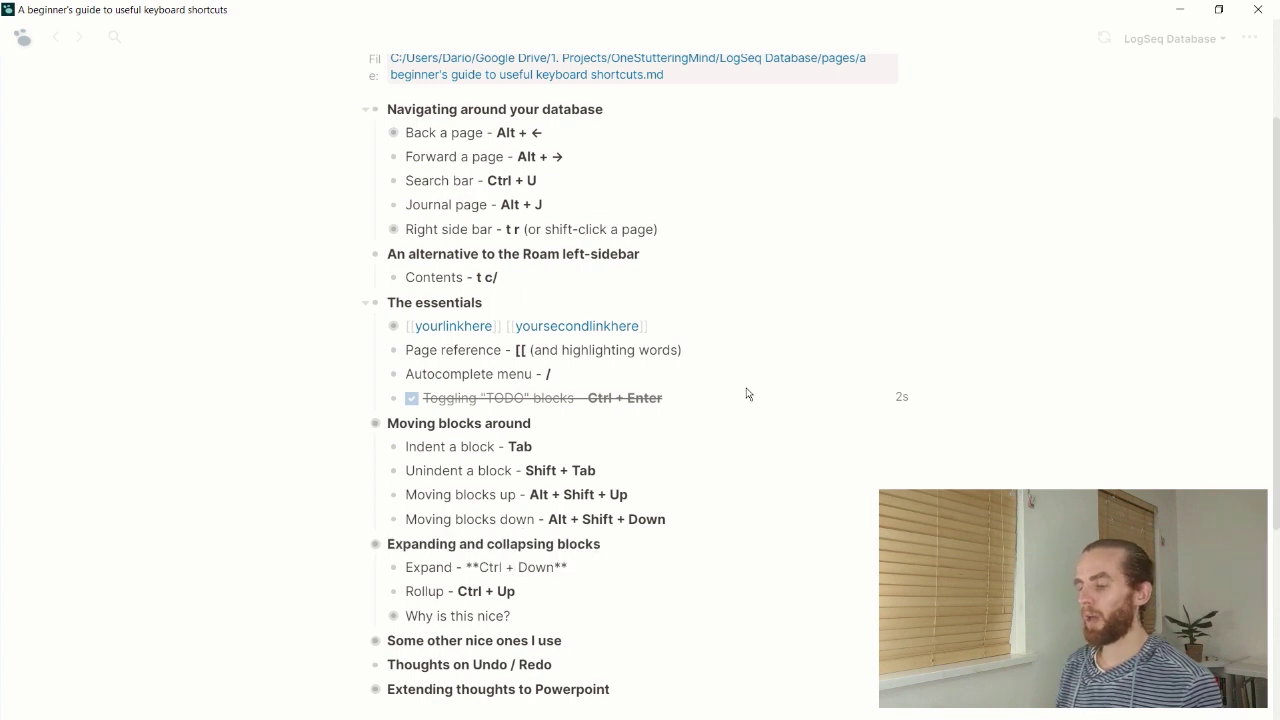
pyautogui.press('Up')
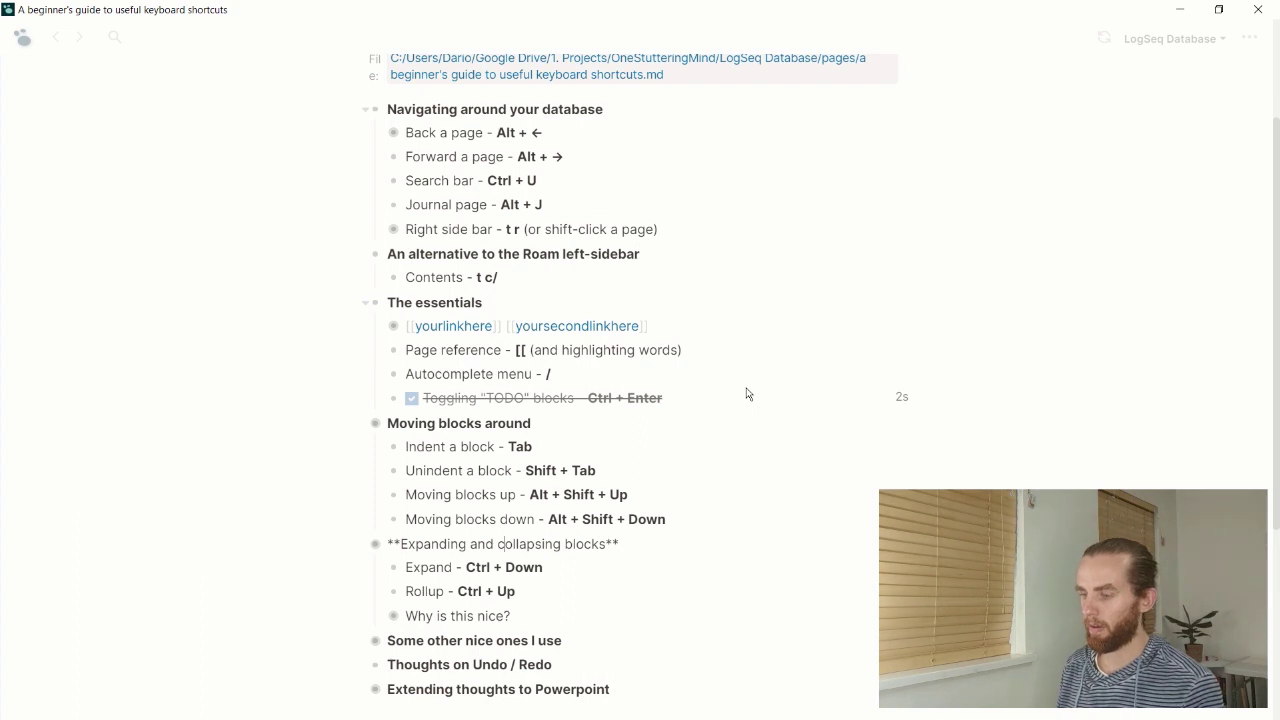
pyautogui.hotkey('ctrl', 'Up')
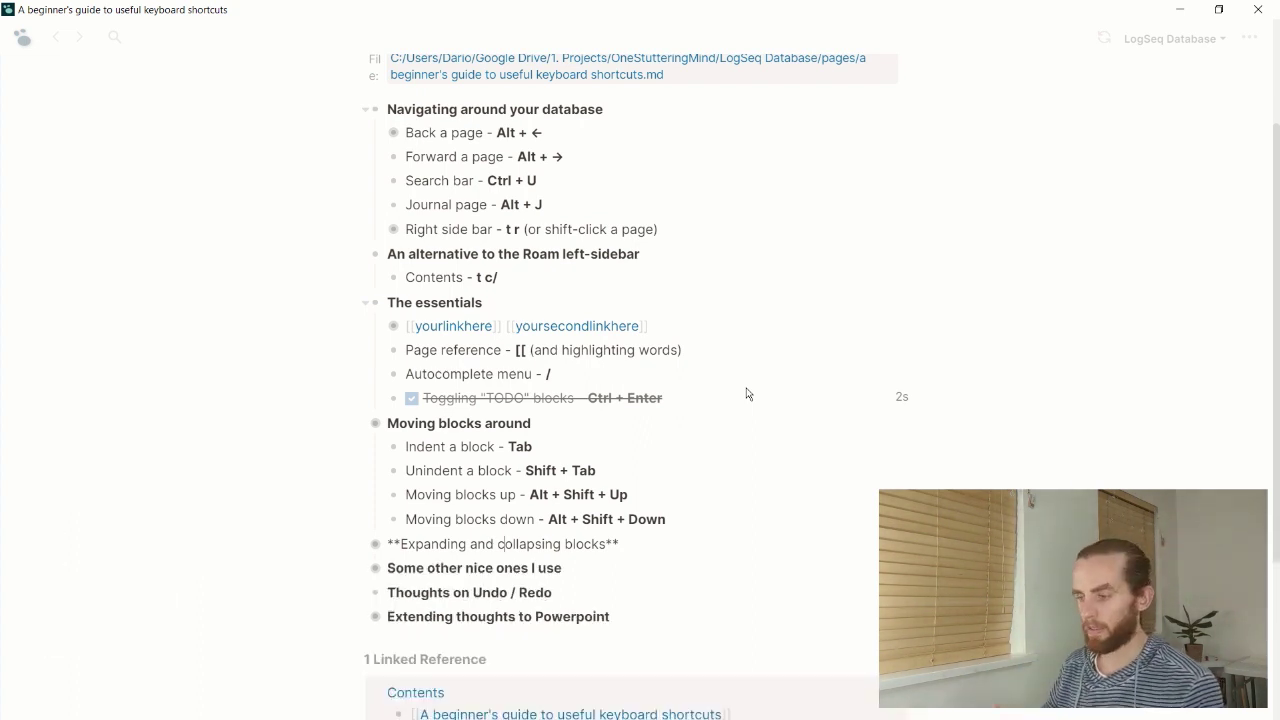
pyautogui.hotkey('ctrl', 'Down')
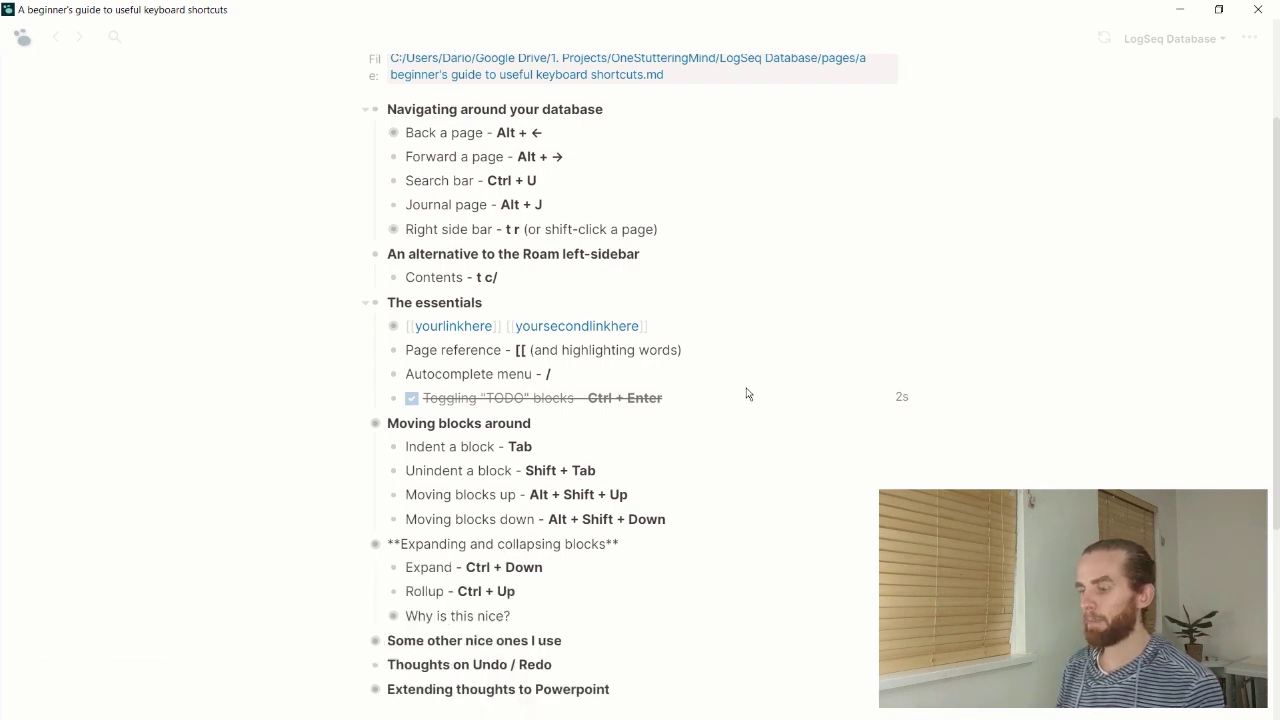
# Step: Expand the "Why is this nice?" block down to its deepest level, collapsing and re-expanding its lowest level
pyautogui.press('Down')
pyautogui.press('Down')
pyautogui.press('Down')
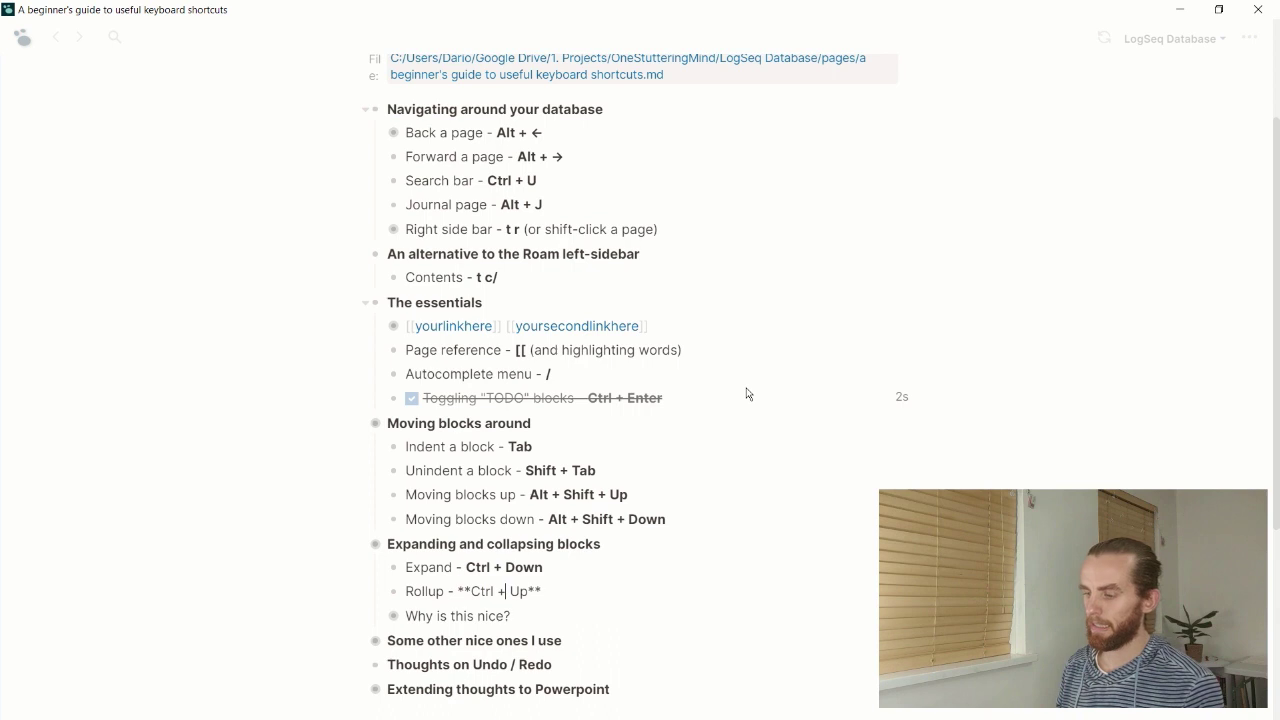
pyautogui.hotkey('ctrl', 'Down')
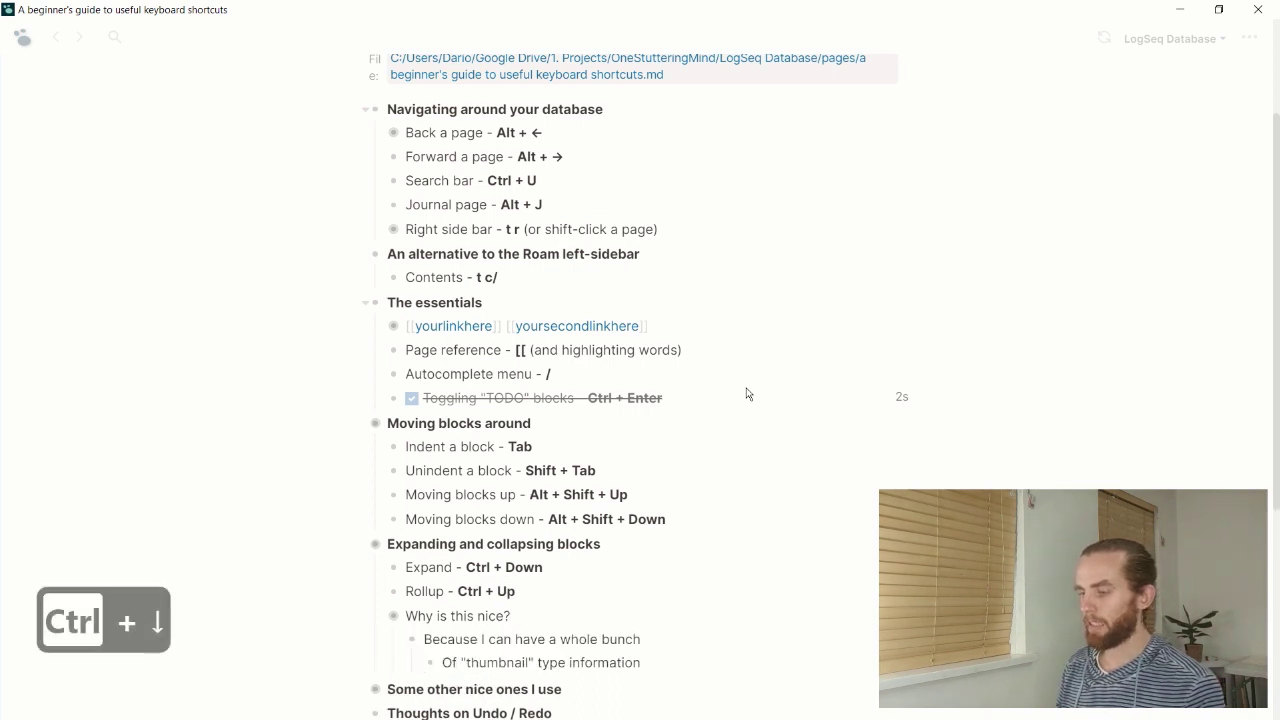
pyautogui.press('Down')
pyautogui.hotkey('ctrl', 'Up')
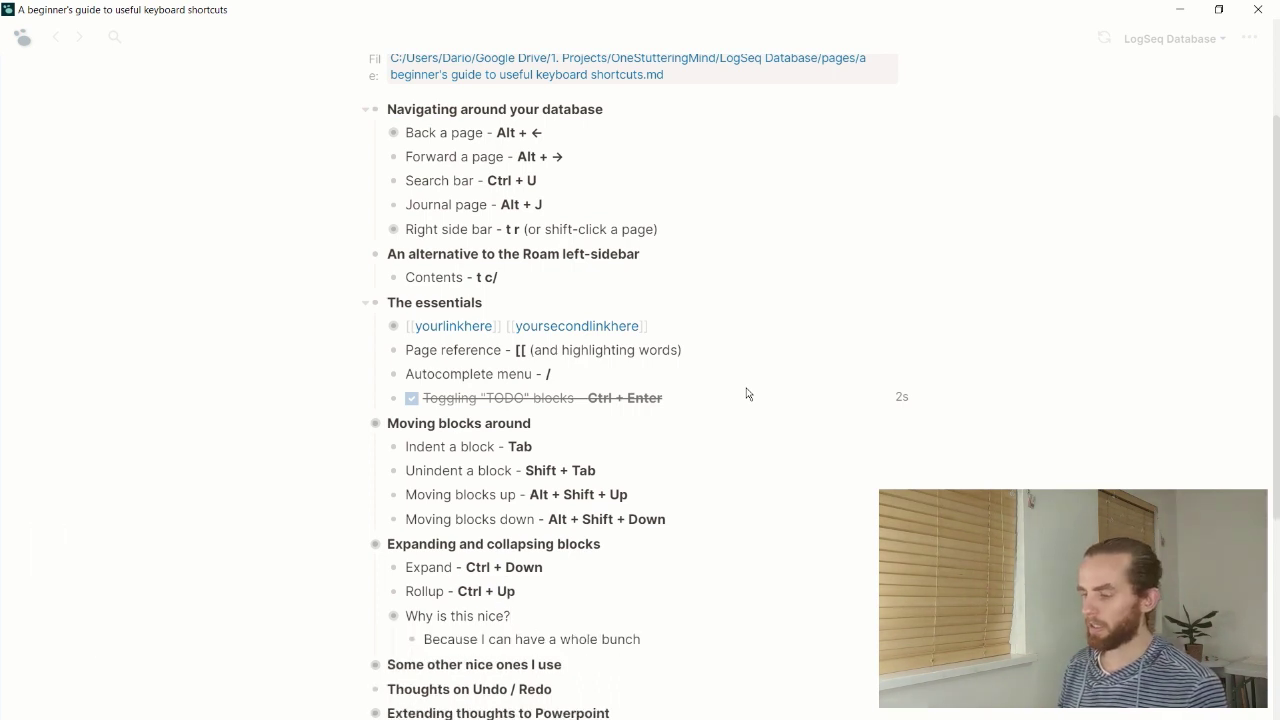
pyautogui.hotkey('ctrl', 'Down')
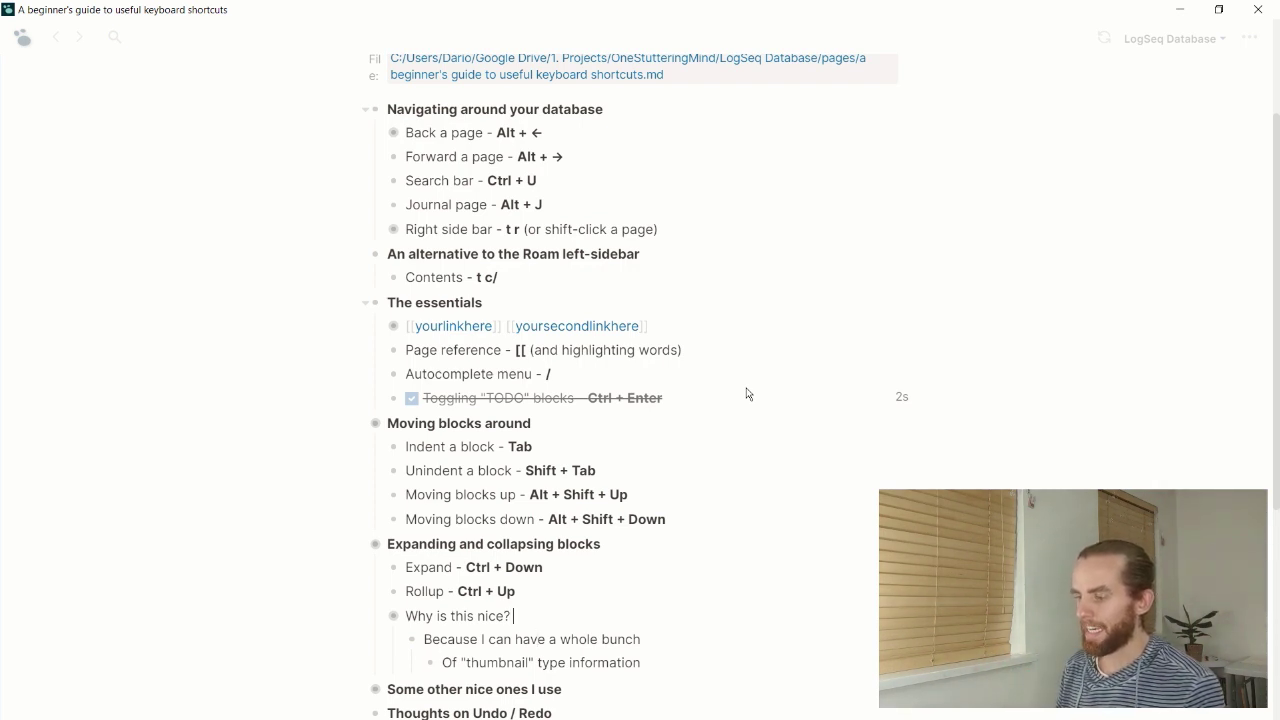
# Step: Append "Heading" to the "Why is this nice?" block and "- Details underneath" to the child block "Because I can have a whole bunch"
pyautogui.write('Heading')
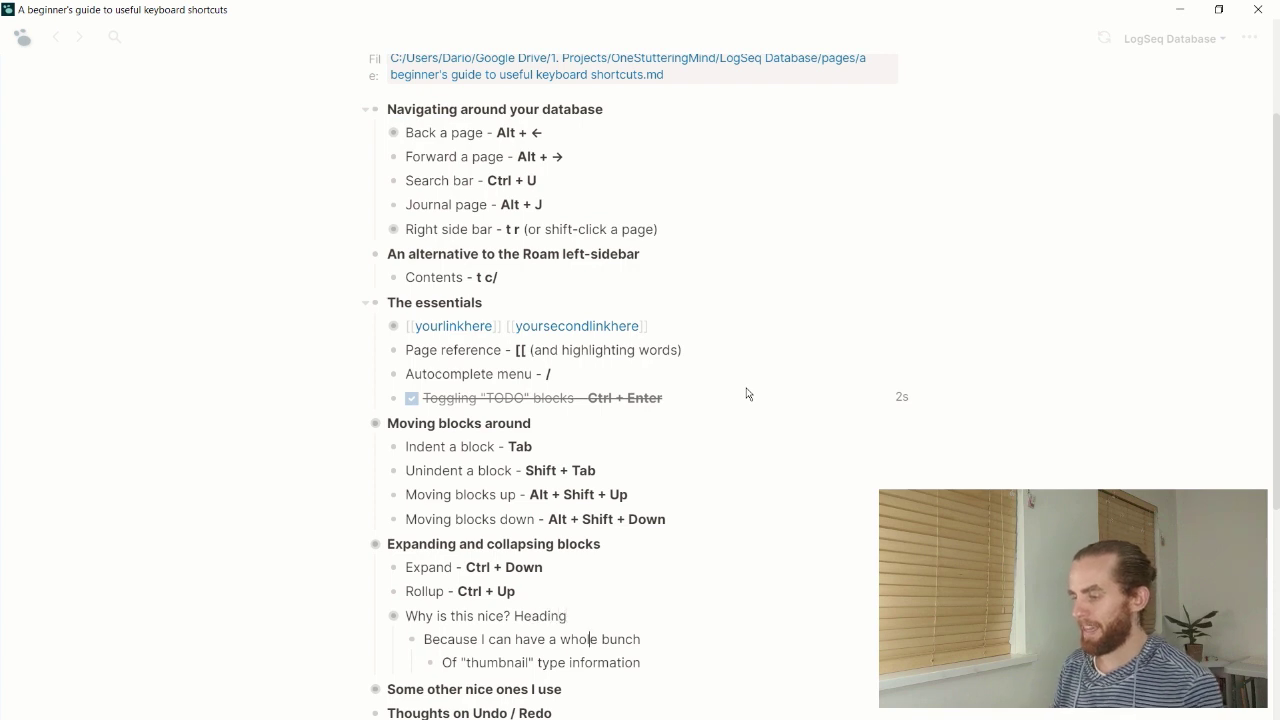
pyautogui.write(' - D')
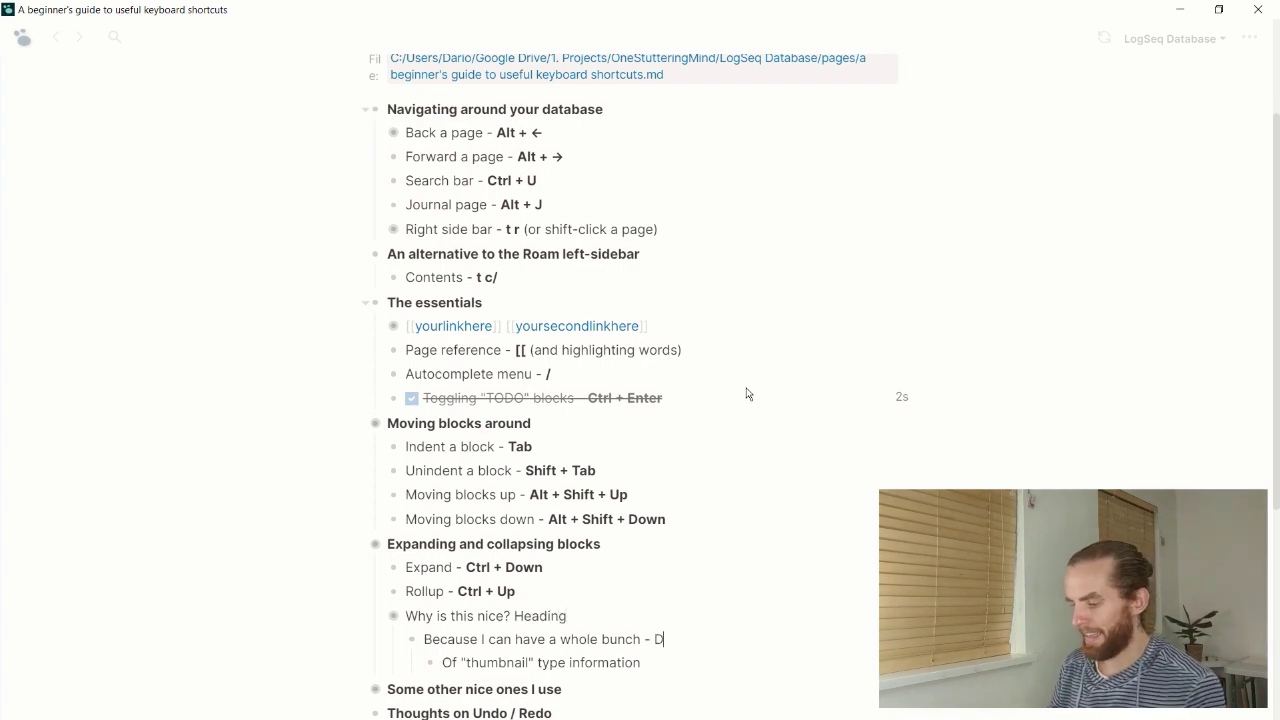
pyautogui.write('etails u')
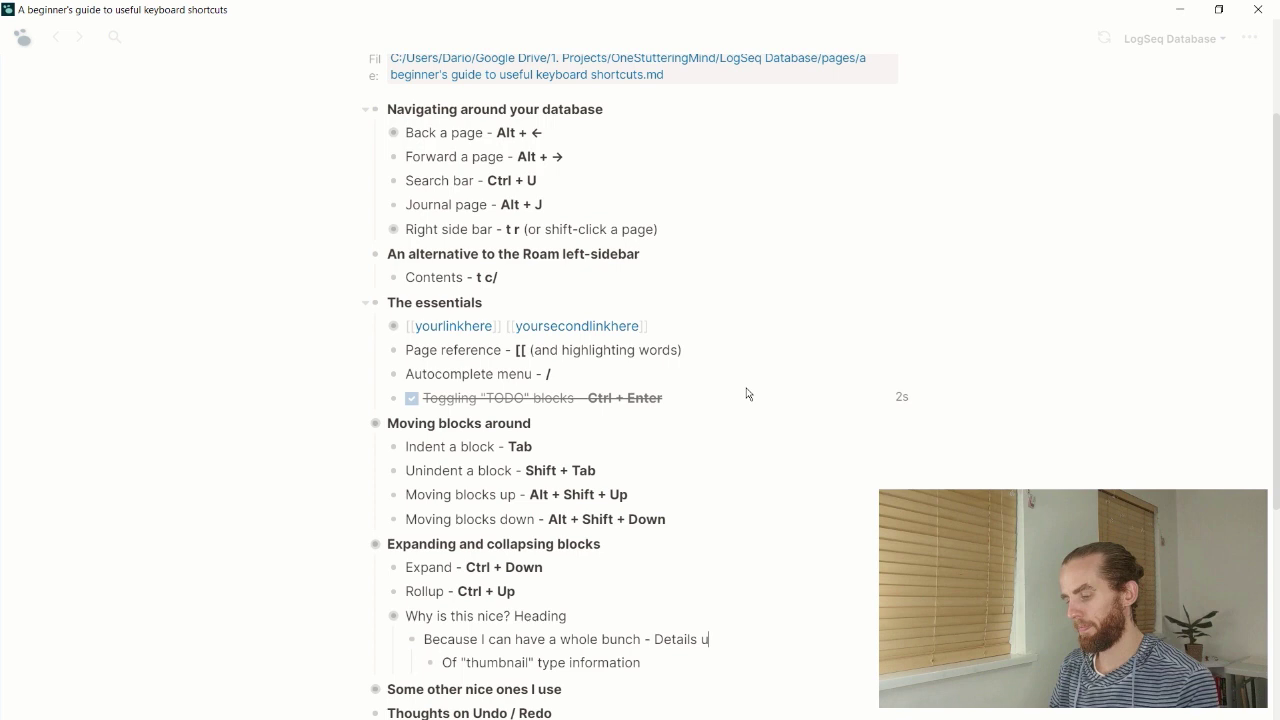
pyautogui.write('nderneath')
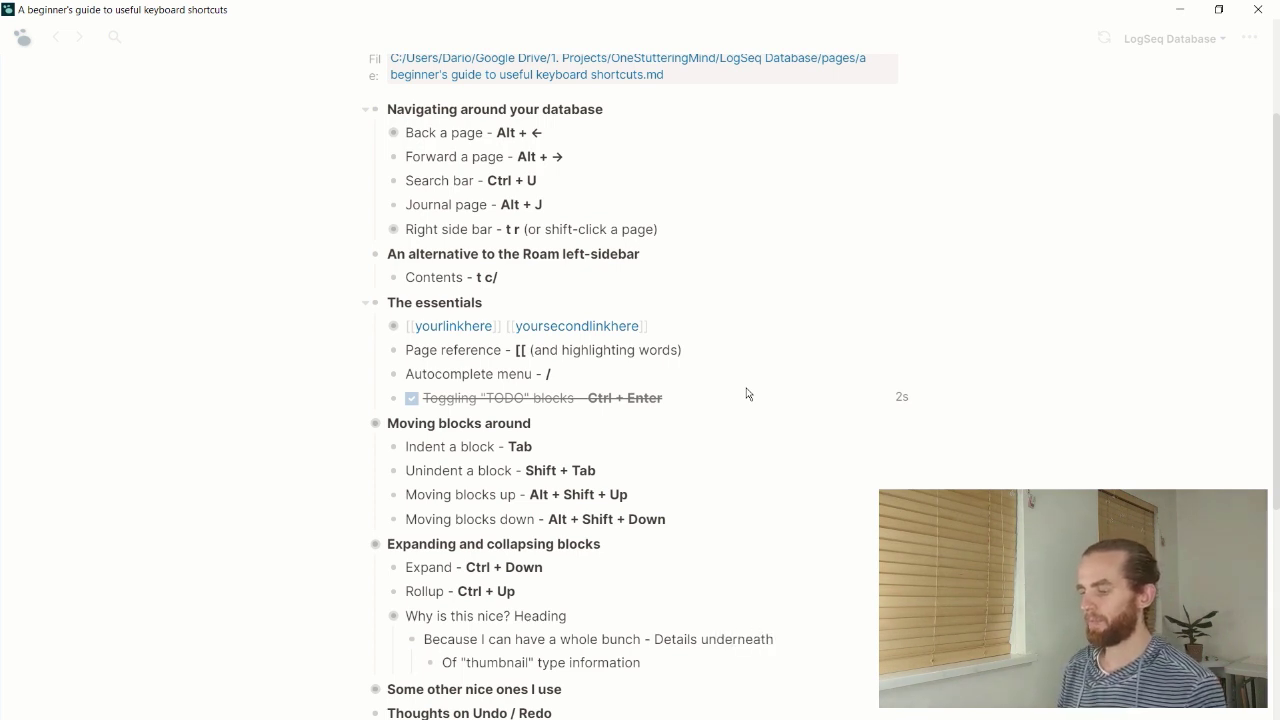
# Step: Collapse the "Why is this nice? Heading" block so its nested details are hidden
pyautogui.press('Up')
pyautogui.press('Up')
pyautogui.press('Up')
pyautogui.press('Down')
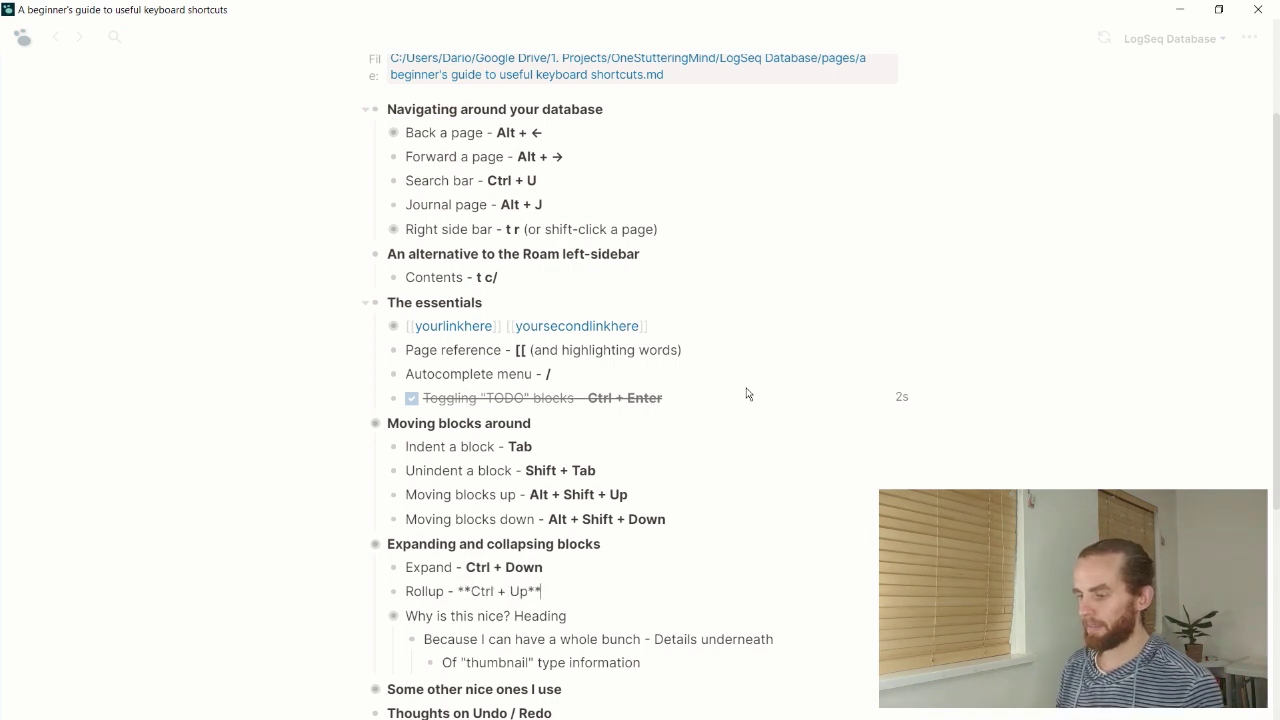
pyautogui.press('Down')
pyautogui.hotkey('ctrl', 'Up')
# Step: Expand the "Some other nice ones I use" section
pyautogui.press('Down')
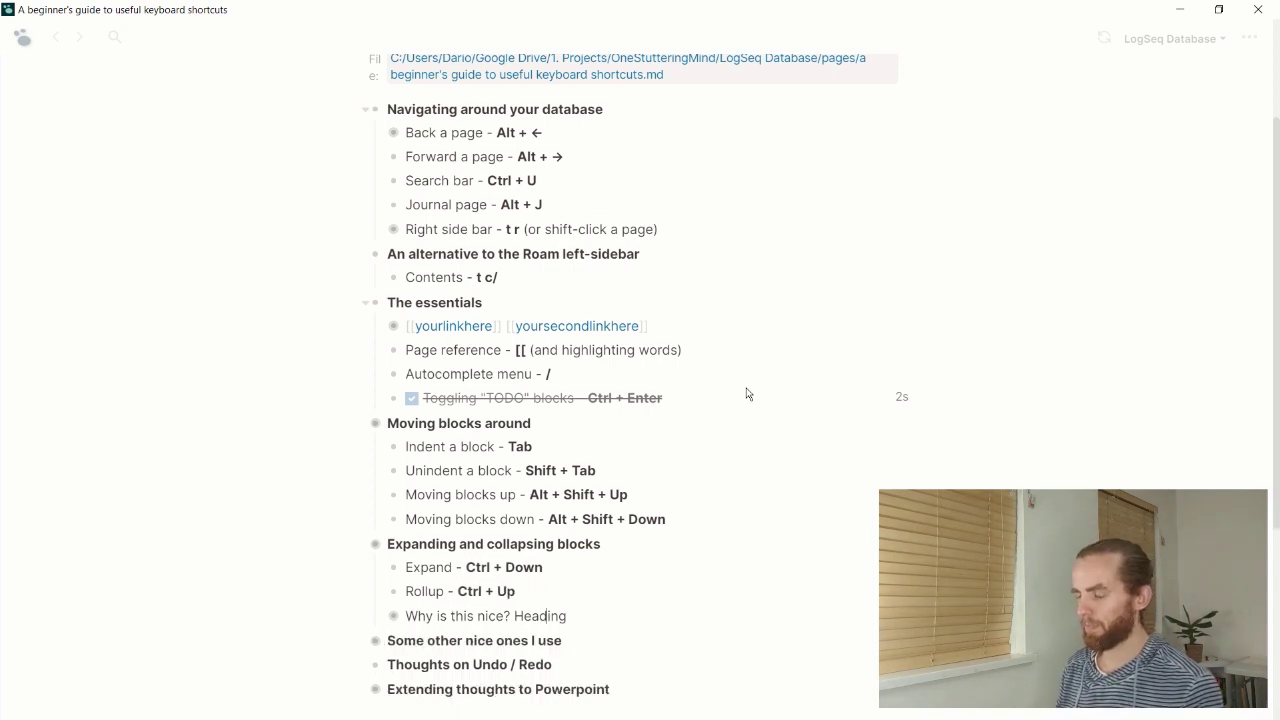
pyautogui.scroll(-3, 625, 286)
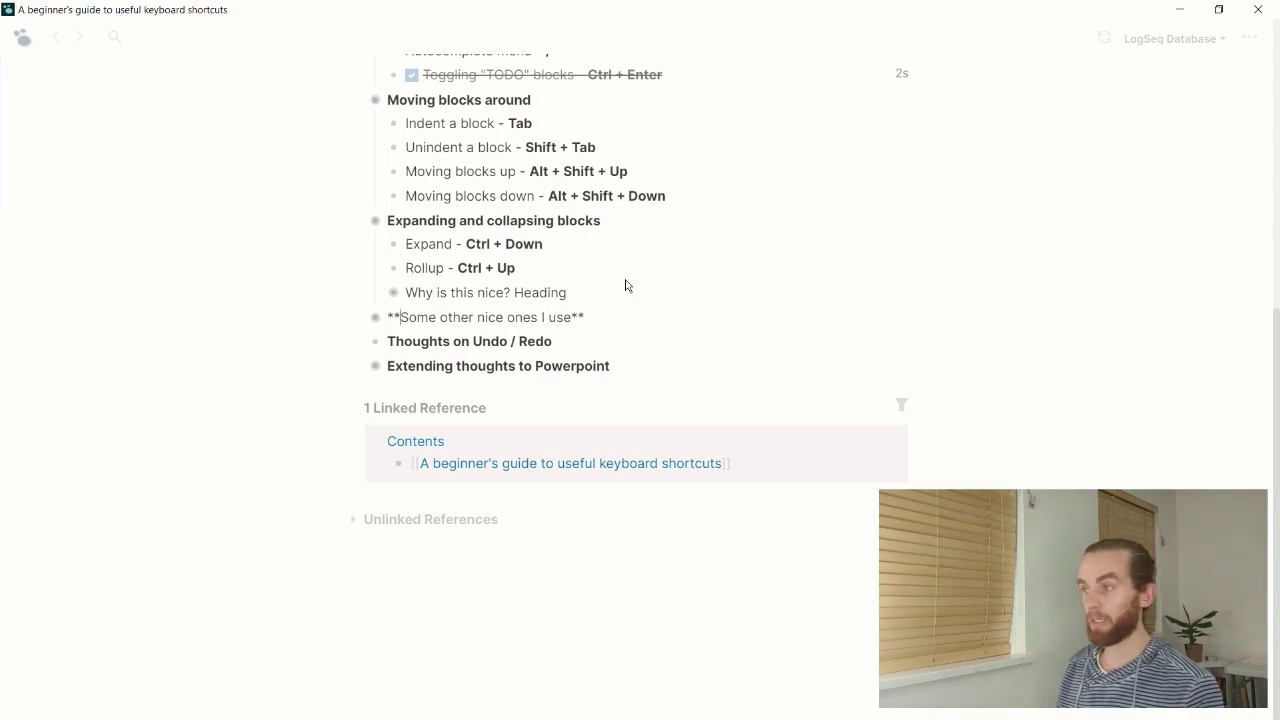
pyautogui.hotkey('ctrl', 'Down')
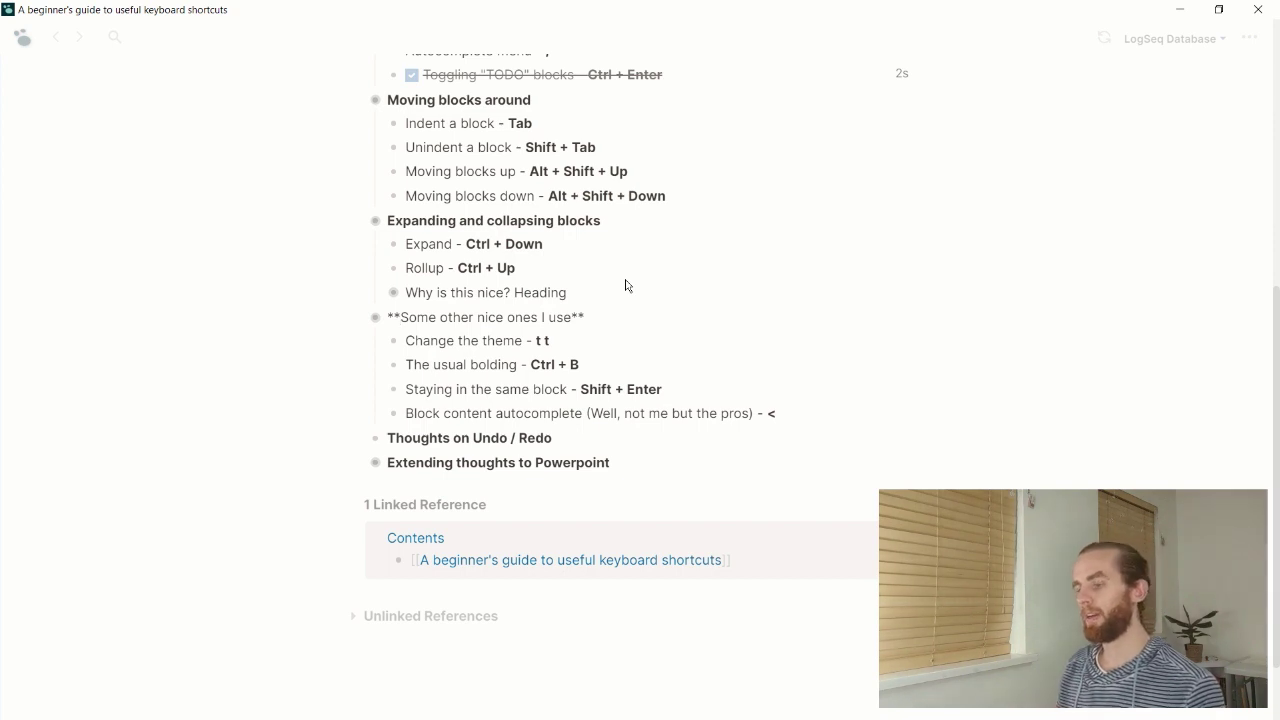
# Step: Switch the interface theme to dark and back to light
pyautogui.press('Escape')
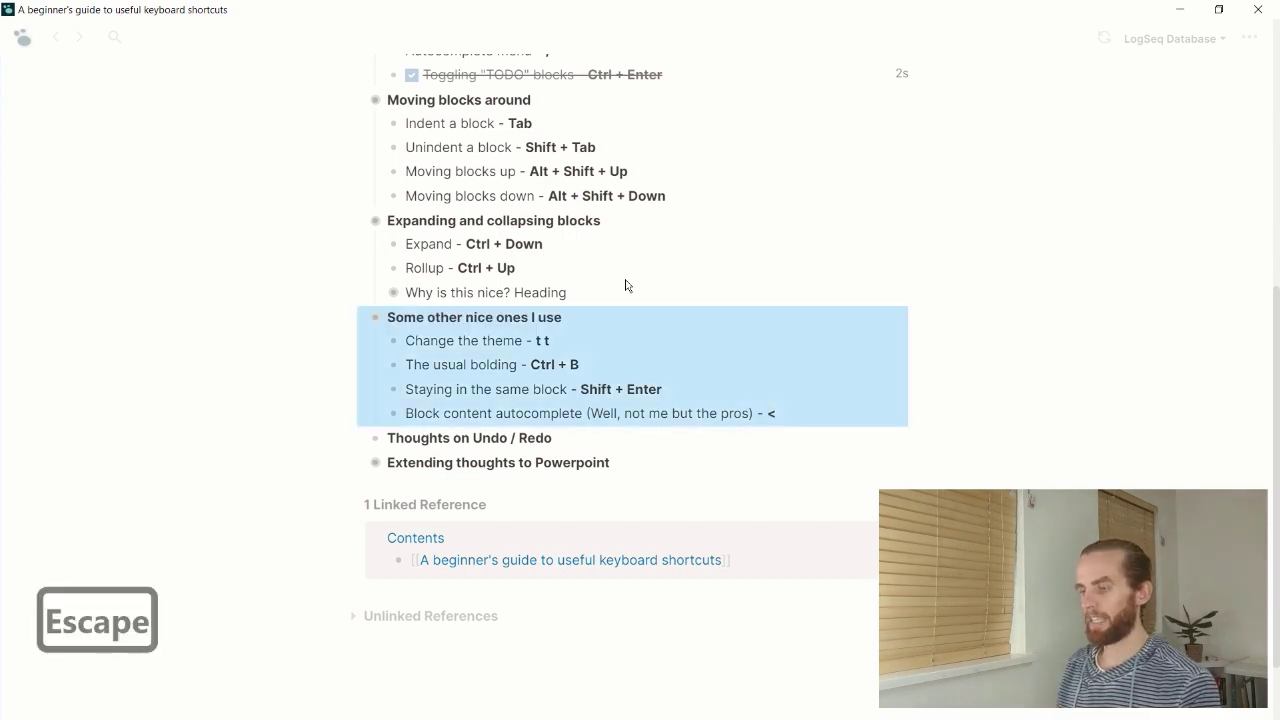
pyautogui.press('t')
pyautogui.press('t')
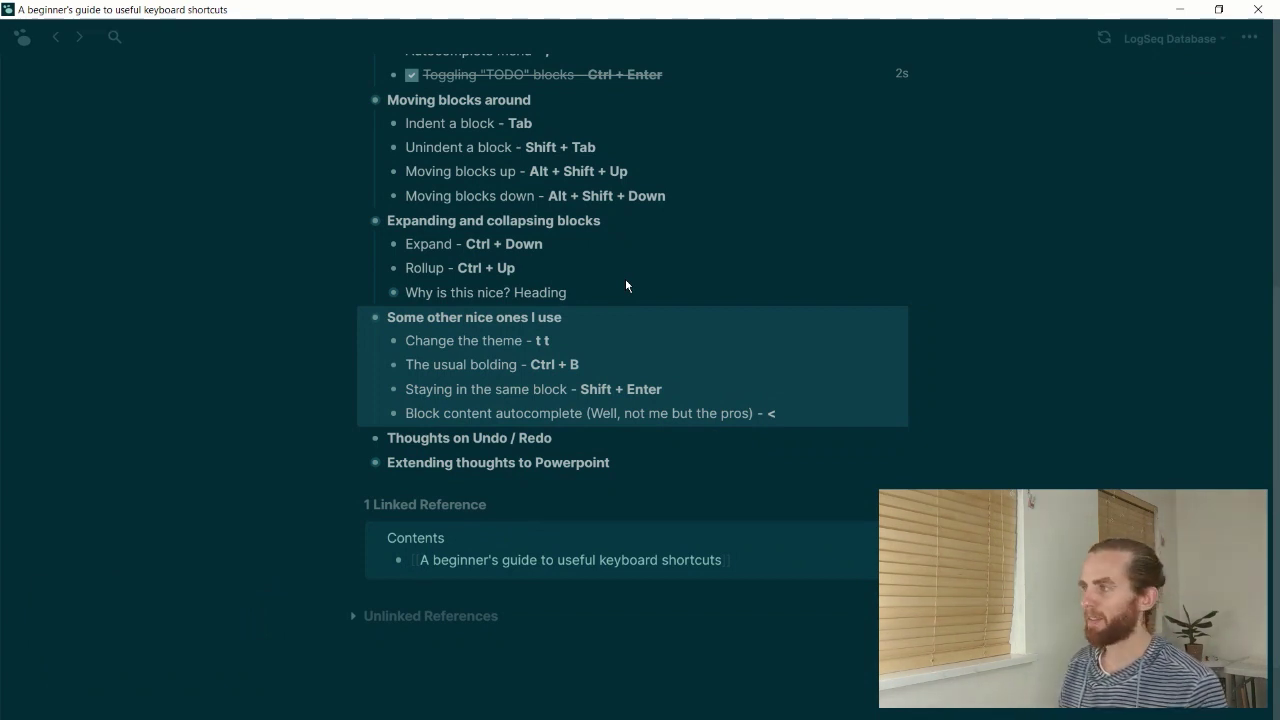
pyautogui.press('t')
pyautogui.press('t')
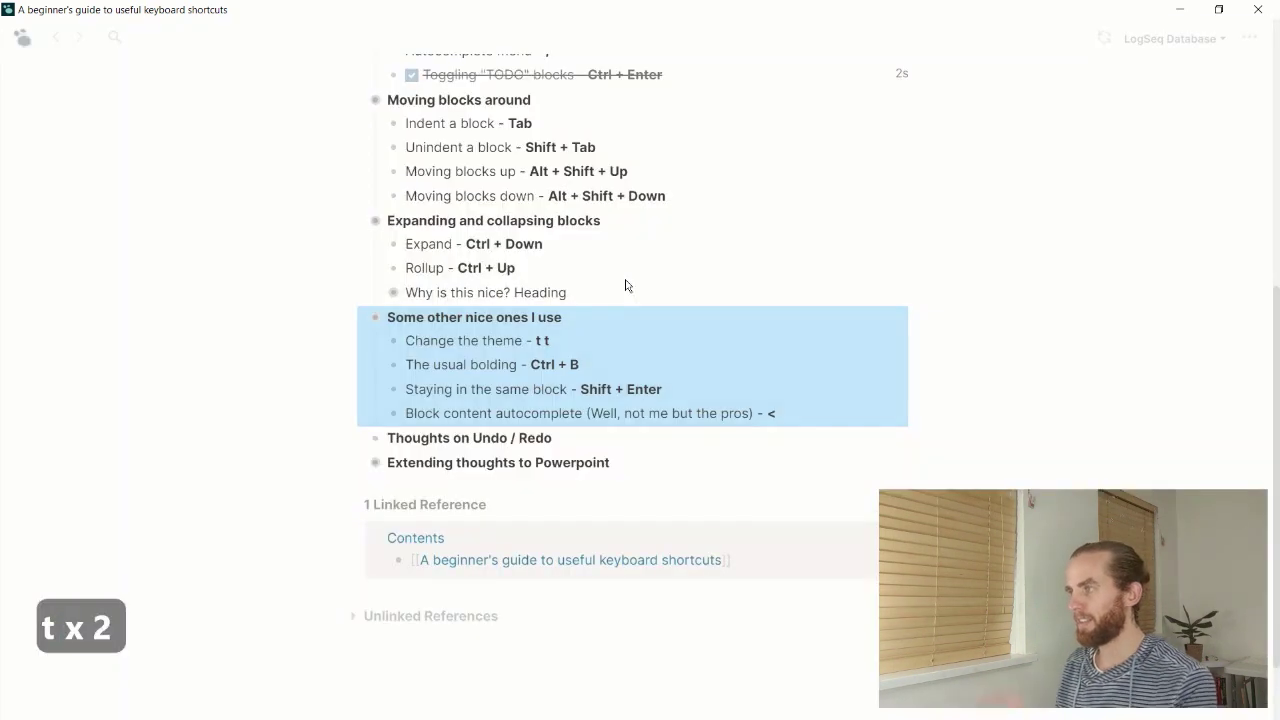
# Step: Make the words "The usual bolding" bold in the "Ctrl + B" entry
pyautogui.press('Return')
pyautogui.press('Down')
pyautogui.press('Down')
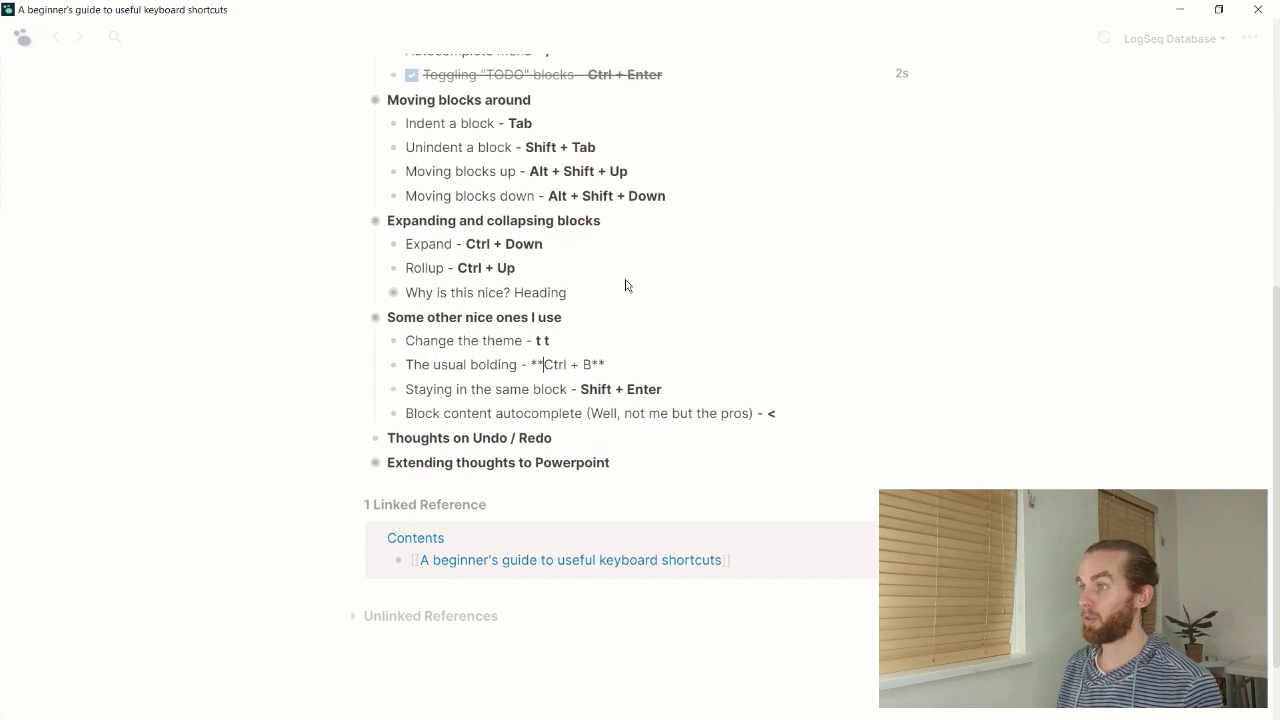
pyautogui.hotkey('ctrl', 'shift', 'Left')
pyautogui.hotkey('ctrl', 'shift', 'Left')
pyautogui.hotkey('ctrl', 'shift', 'Left')
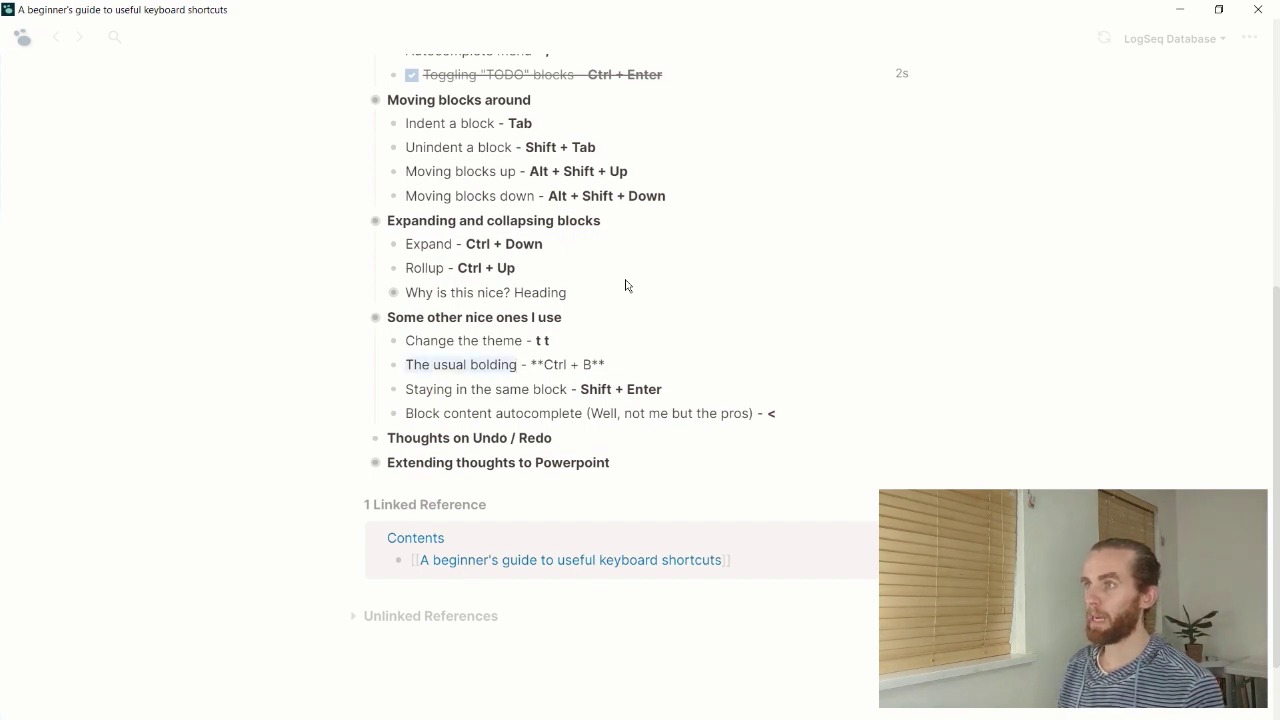
pyautogui.hotkey('ctrl', 'b')
pyautogui.press('Down')
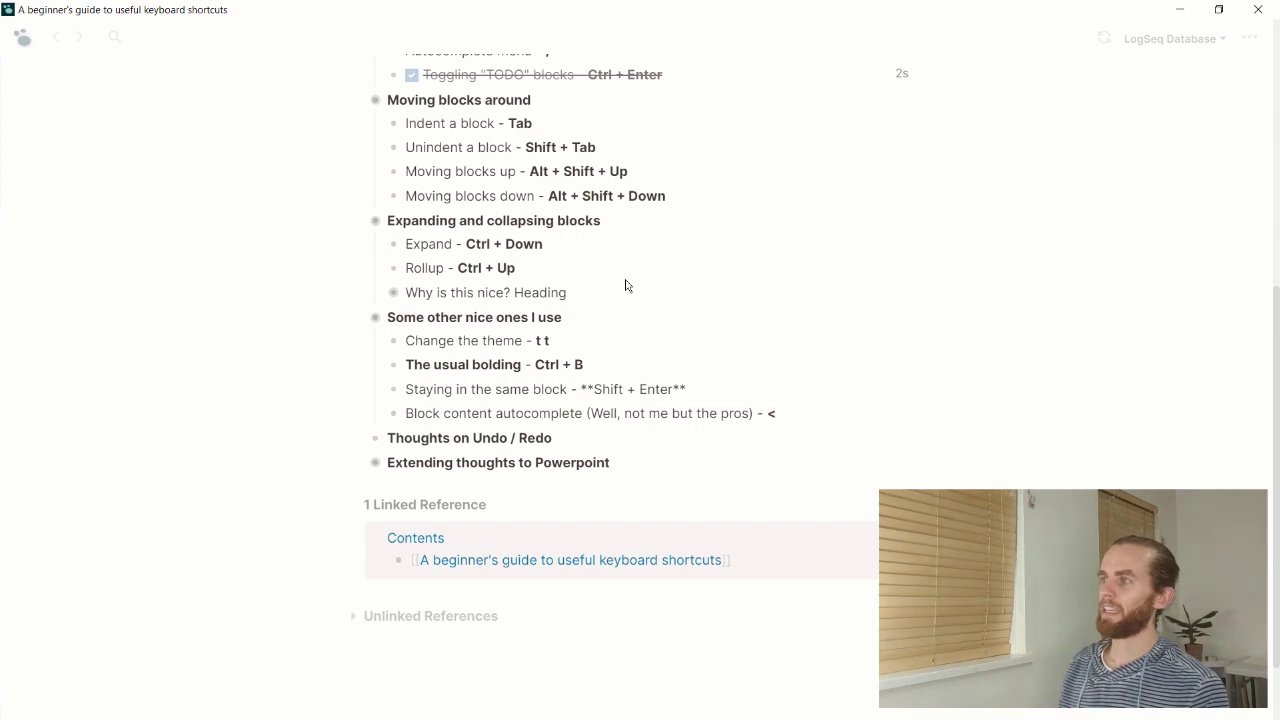
# Step: Apply bold again to "The usual bolding", with its surrounding asterisks included in the selection
pyautogui.press('Up')
pyautogui.hotkey('ctrl', 'shift', 'Left')
pyautogui.hotkey('ctrl', 'shift', 'Left')
pyautogui.hotkey('ctrl', 'shift', 'Left')
pyautogui.hotkey('ctrl', 'shift', 'Left')
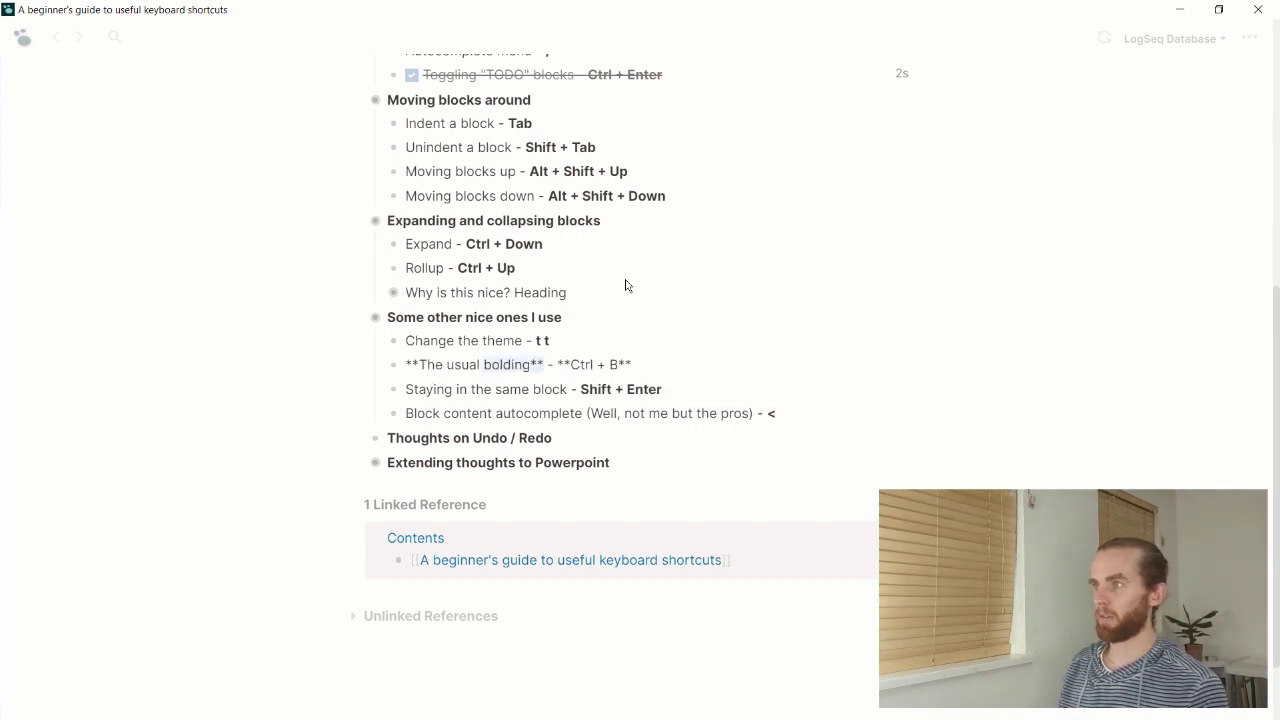
pyautogui.hotkey('ctrl', 'shift', 'Left')
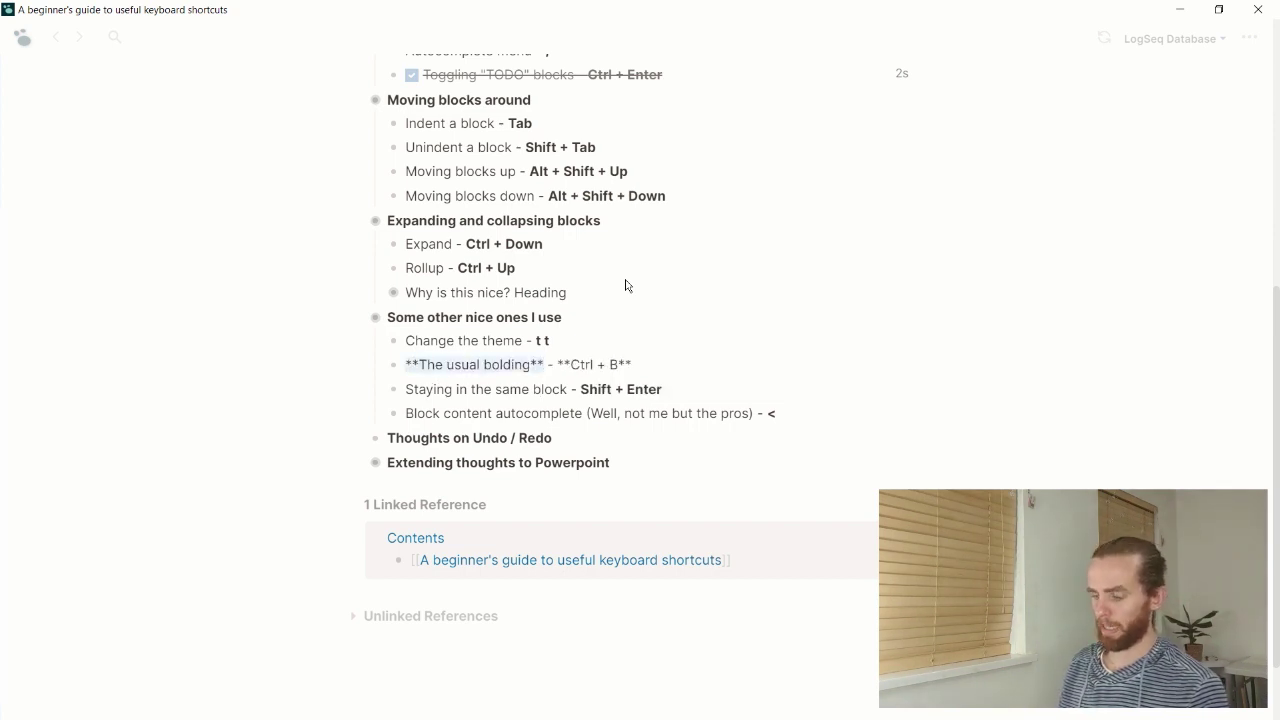
pyautogui.hotkey('ctrl', 'b')
pyautogui.press('Down')
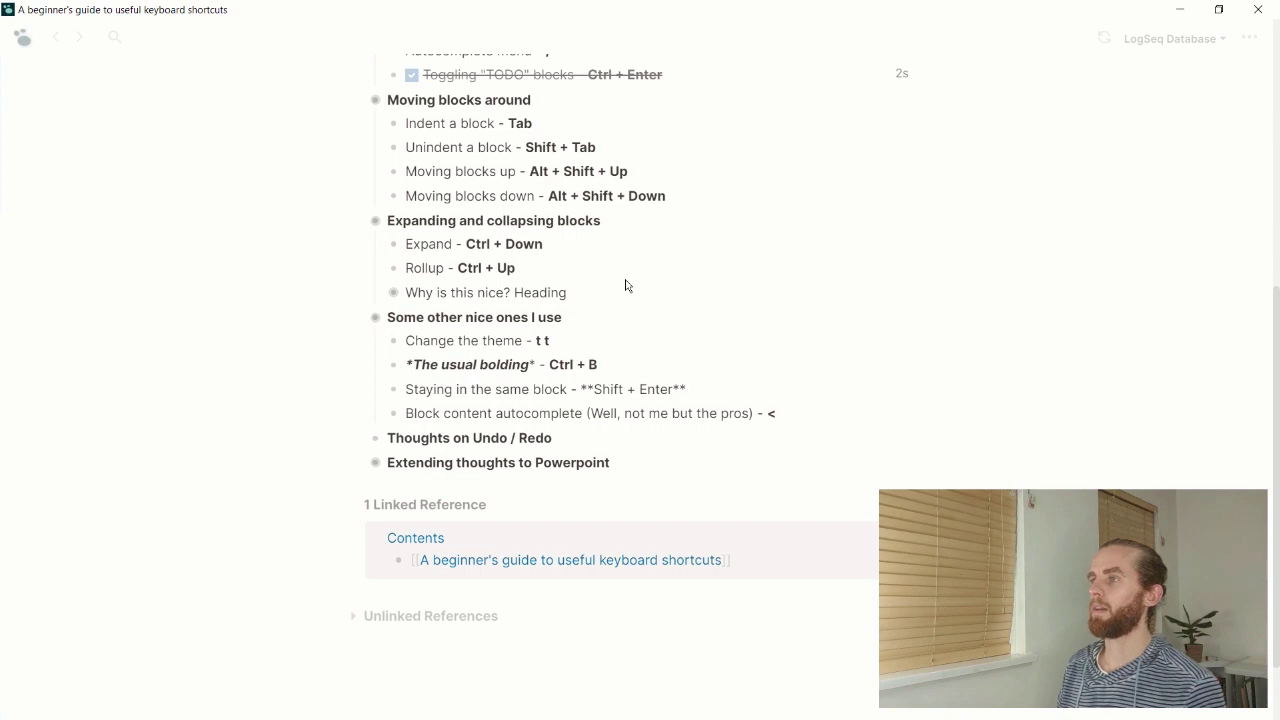
# Step: Add a block below "Staying in the same block" reading "continue thought", with "on another line" as a second line in the same block
pyautogui.press('Return')
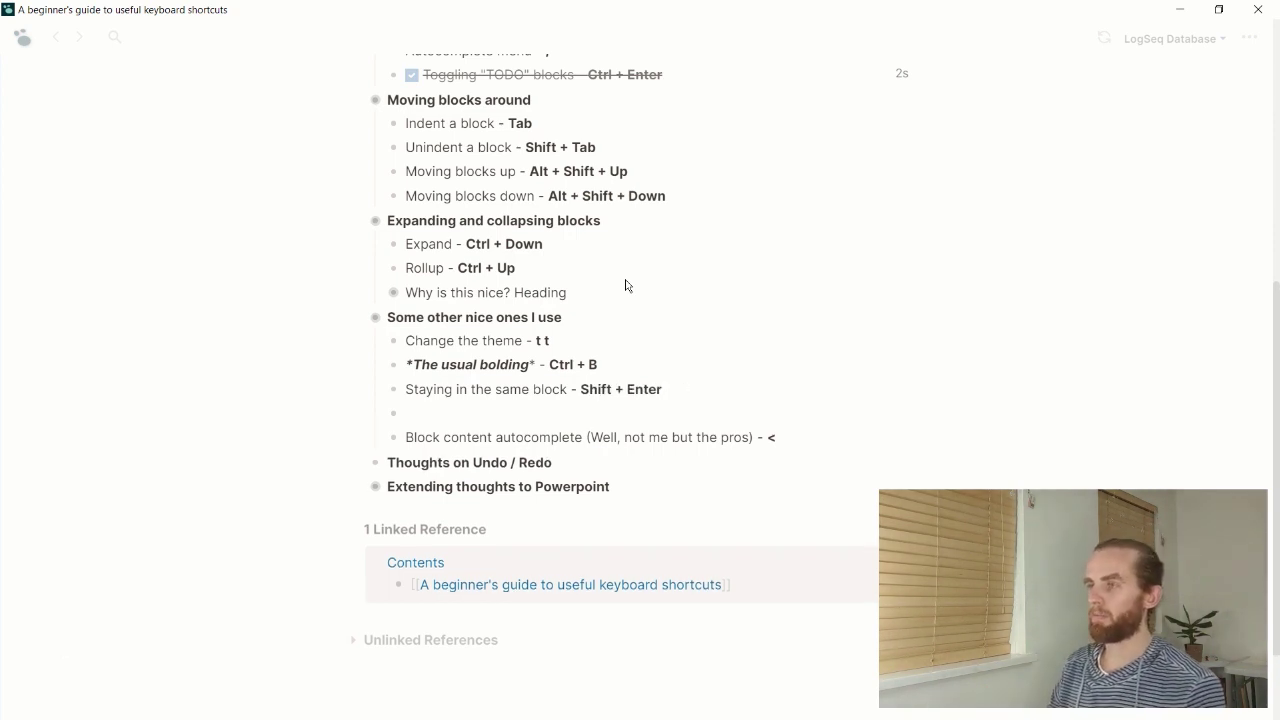
pyautogui.write('continu')
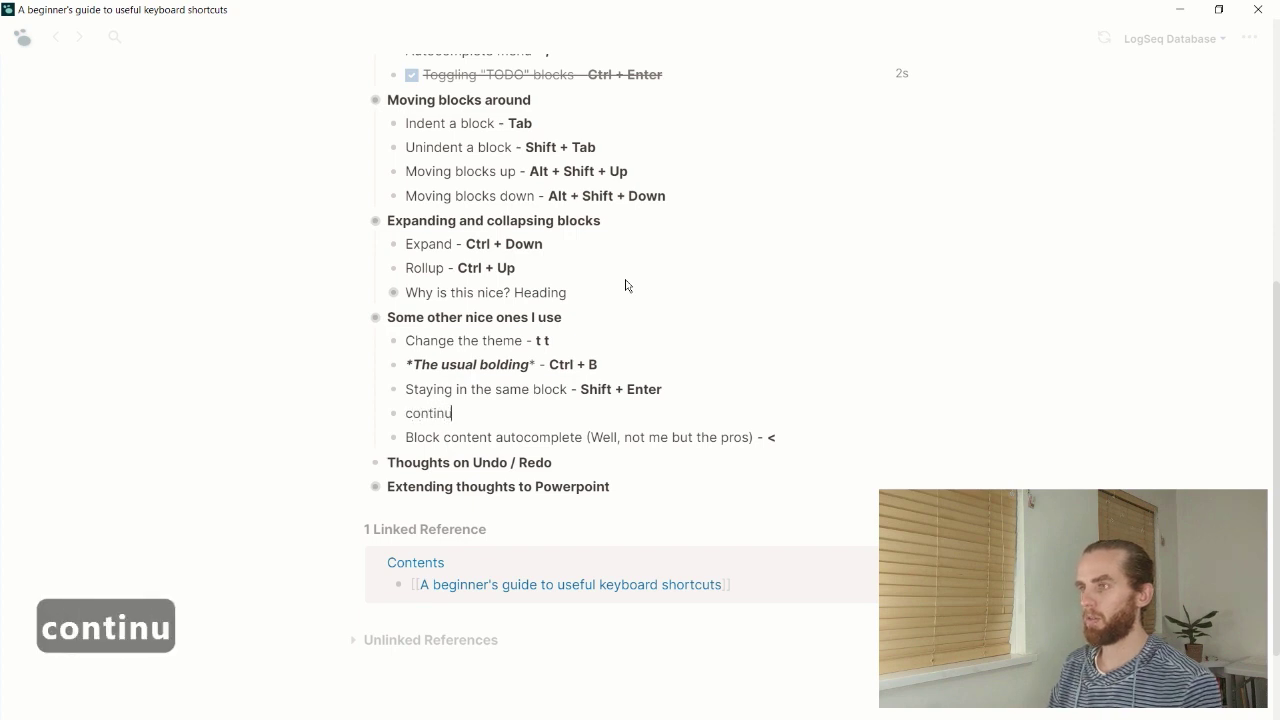
pyautogui.write('e thought')
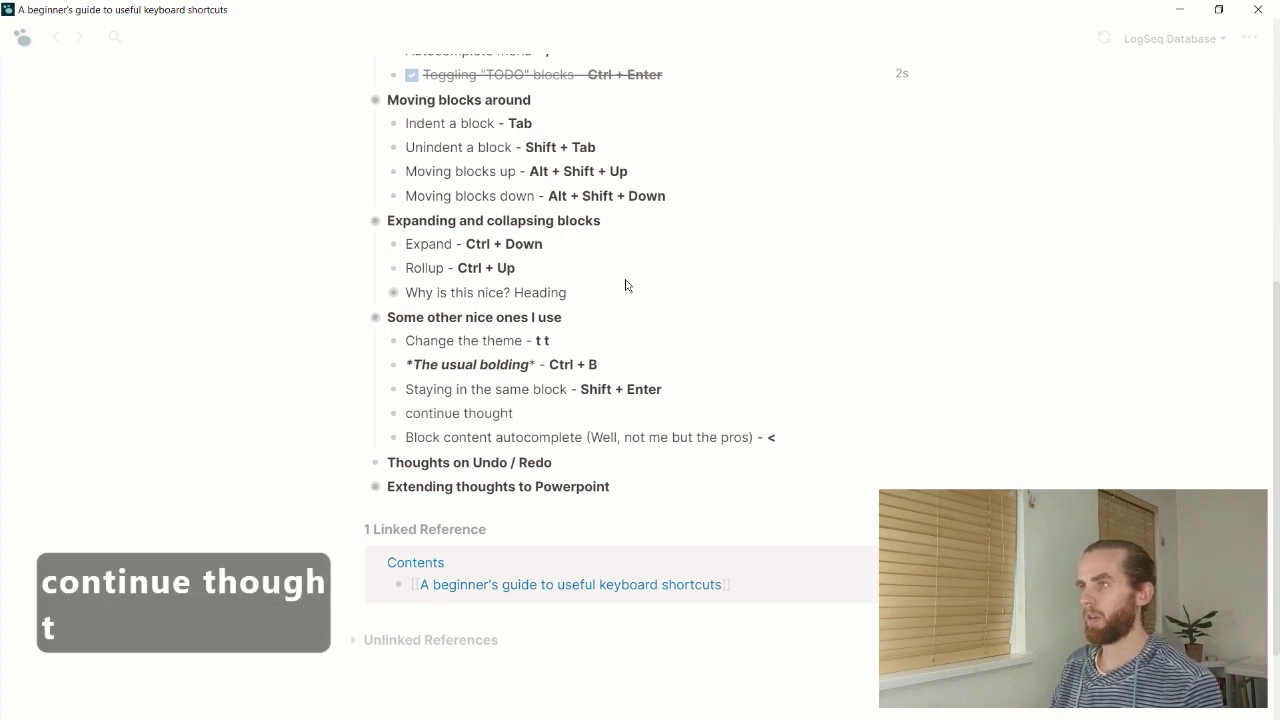
pyautogui.hotkey('shift', 'Return')
pyautogui.write('on an')
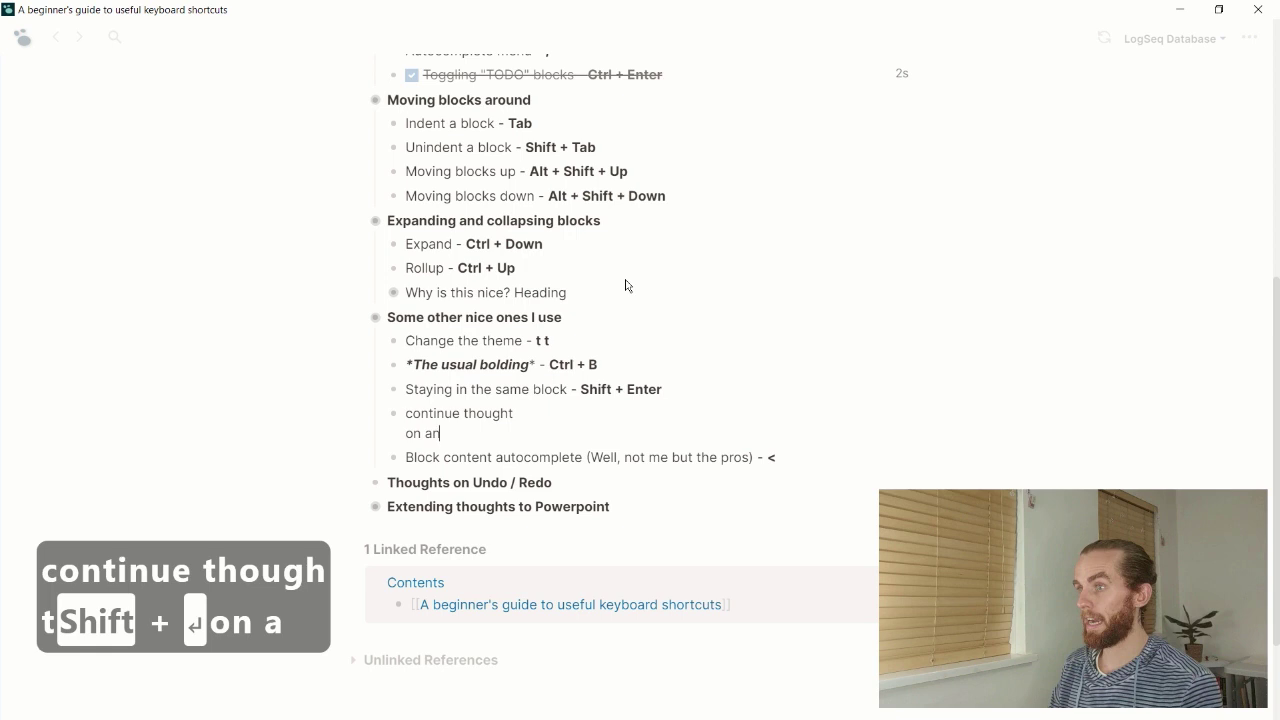
pyautogui.write('other line')
pyautogui.press('Down')
pyautogui.press('Escape')
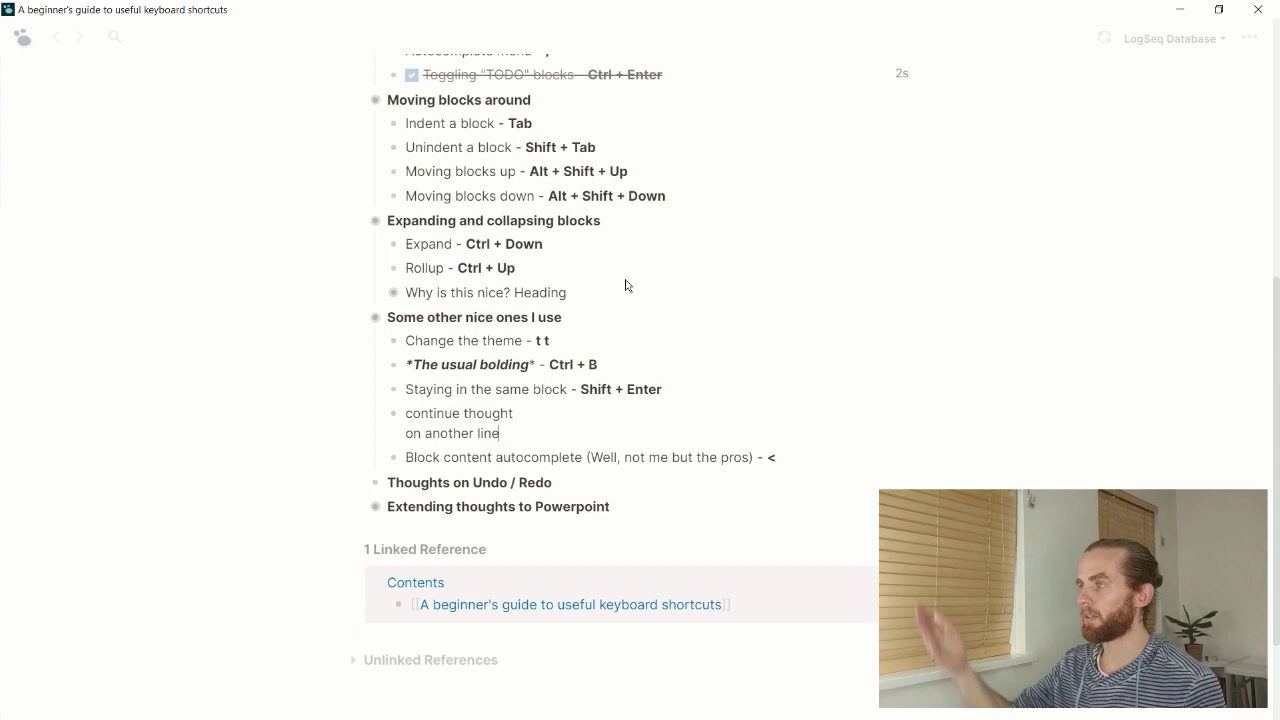
# Step: Bring up the "<" autocomplete list at the end of the "Block content autocomplete" entry, browse its block types, and remove the added character
pyautogui.press('Down')
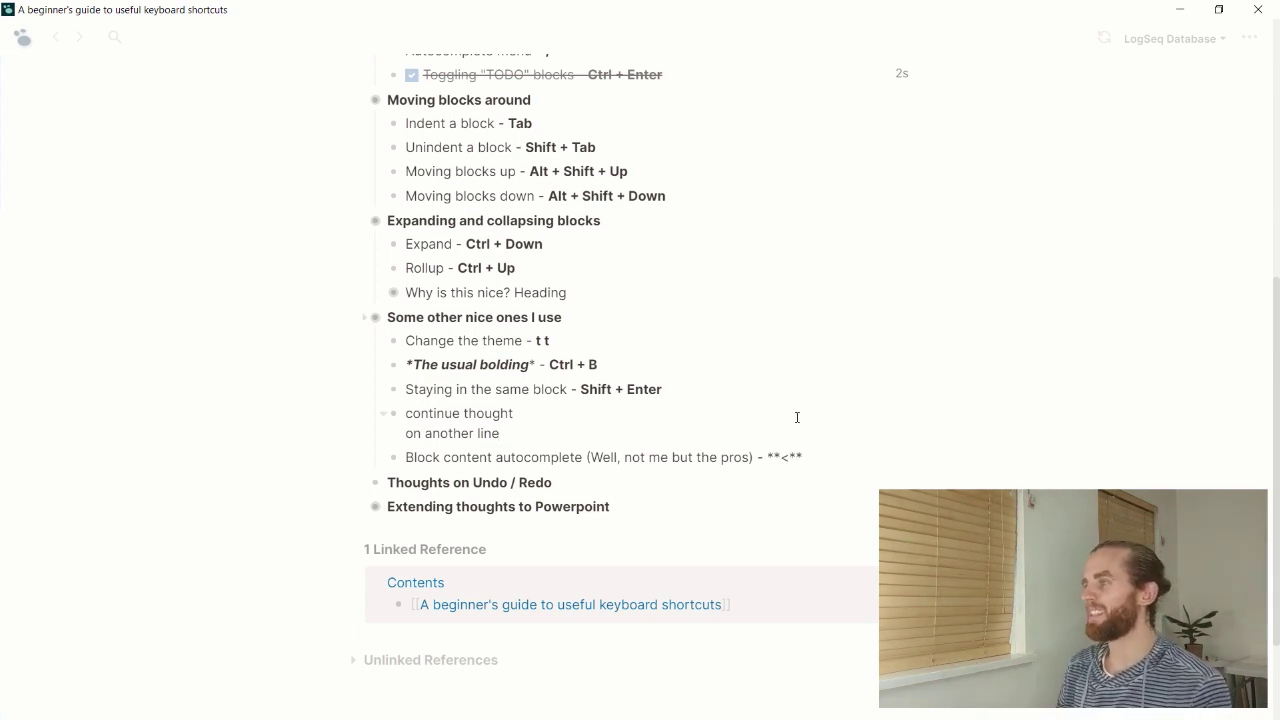
pyautogui.click(824, 454)
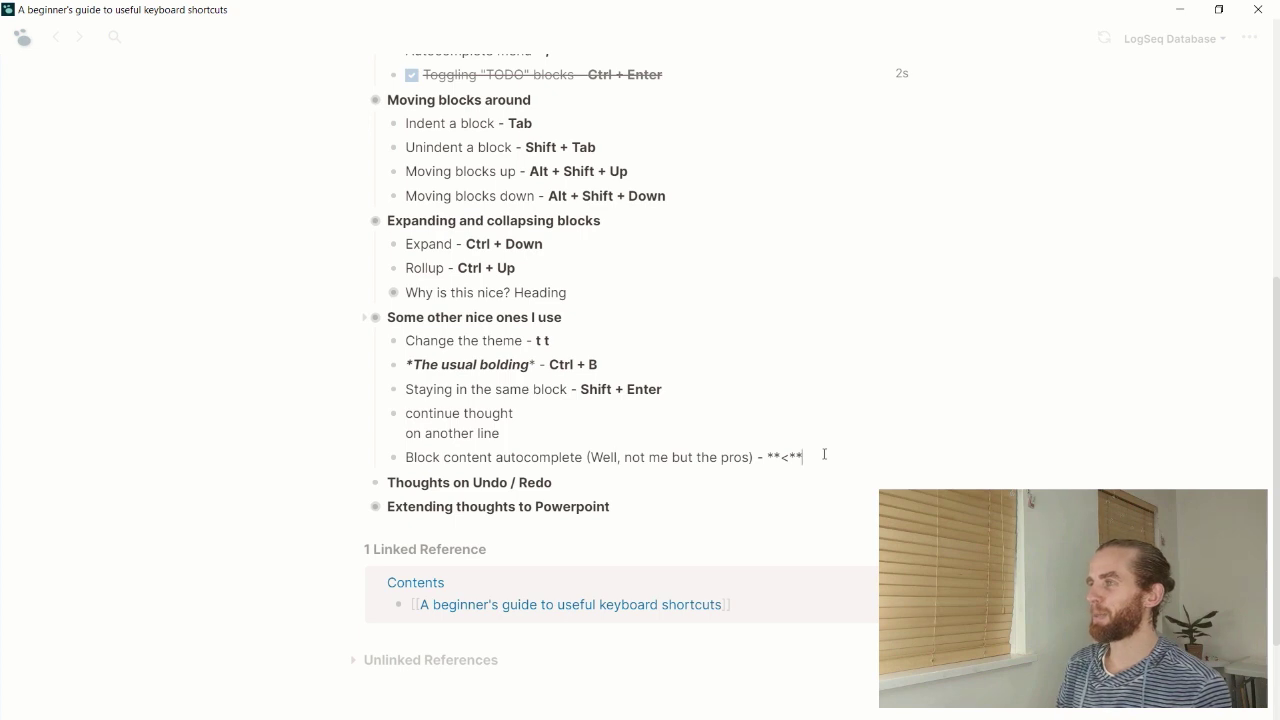
pyautogui.write('<')
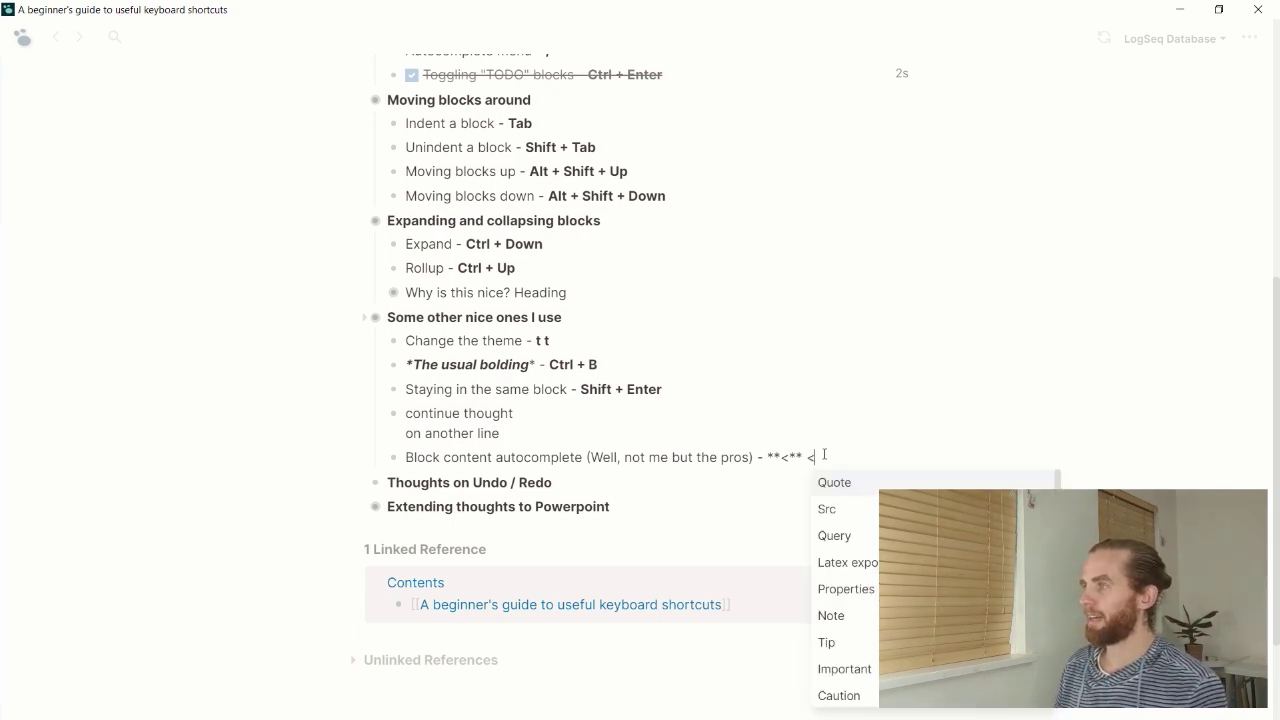
pyautogui.press('Down')
pyautogui.press('Down')
pyautogui.press('Down')
pyautogui.press('Down')
pyautogui.press('Down')
pyautogui.press('Down')
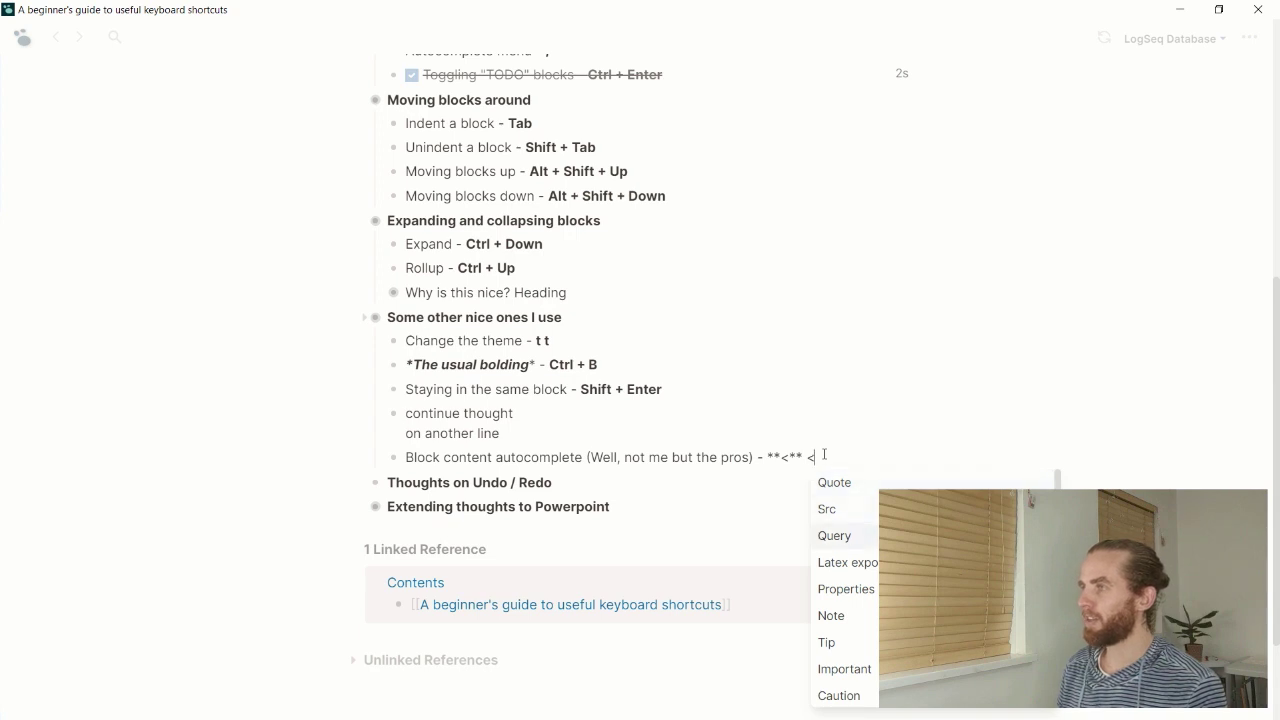
pyautogui.scroll(-3, 864, 605)
pyautogui.scroll(-2, 858, 602)
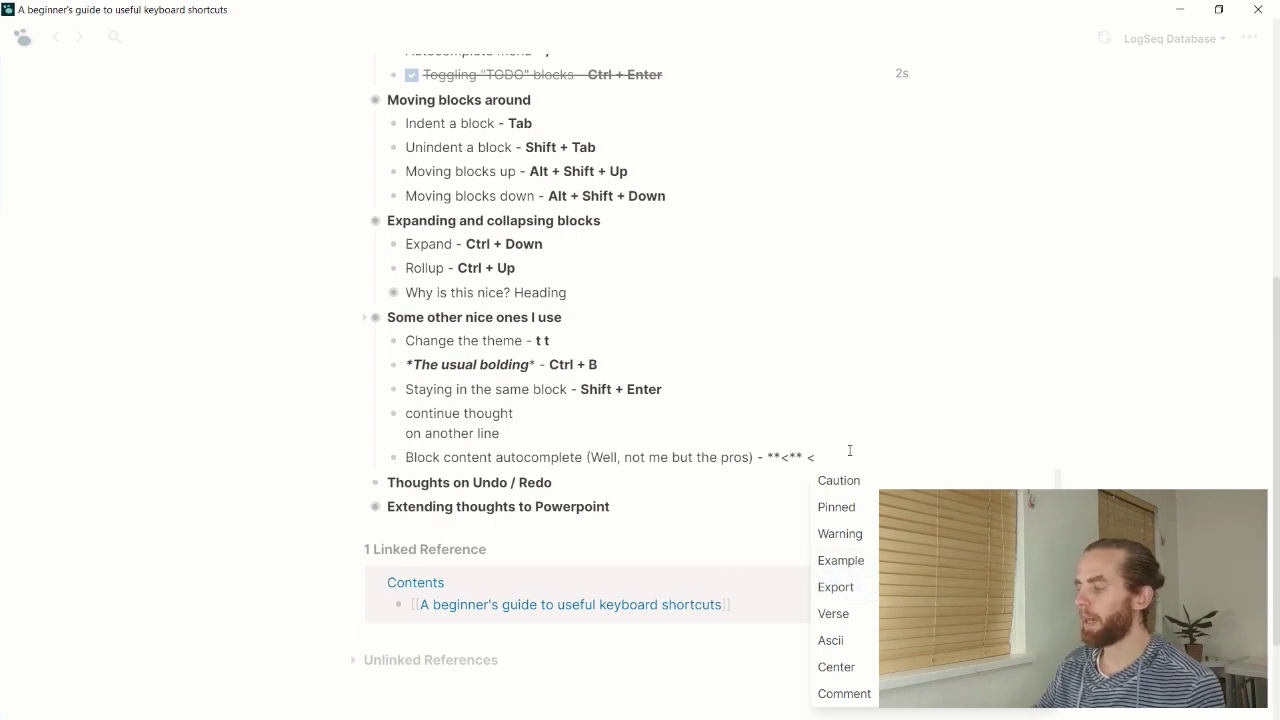
pyautogui.press('BackSpace')
pyautogui.press('BackSpace')
pyautogui.press('Escape')
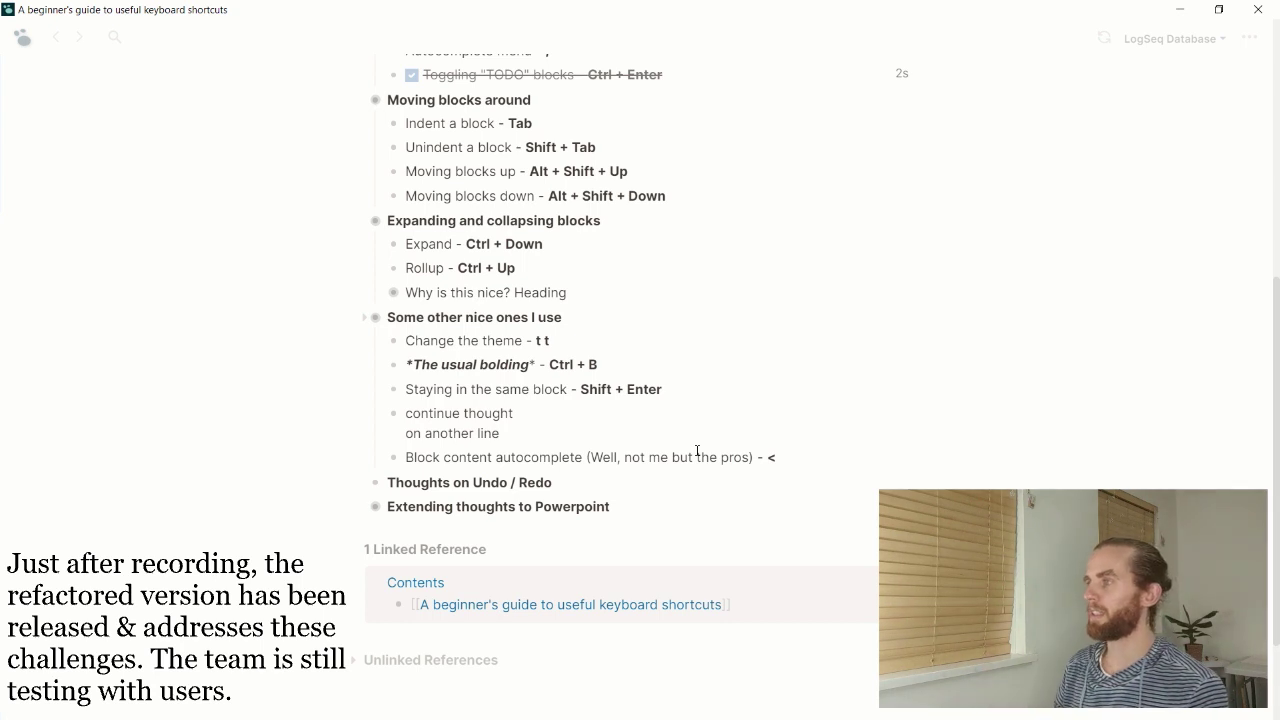
# Step: Switch to PowerPoint and show the Quick Access Toolbar below the ribbon
pyautogui.scroll(-2, 697, 451)
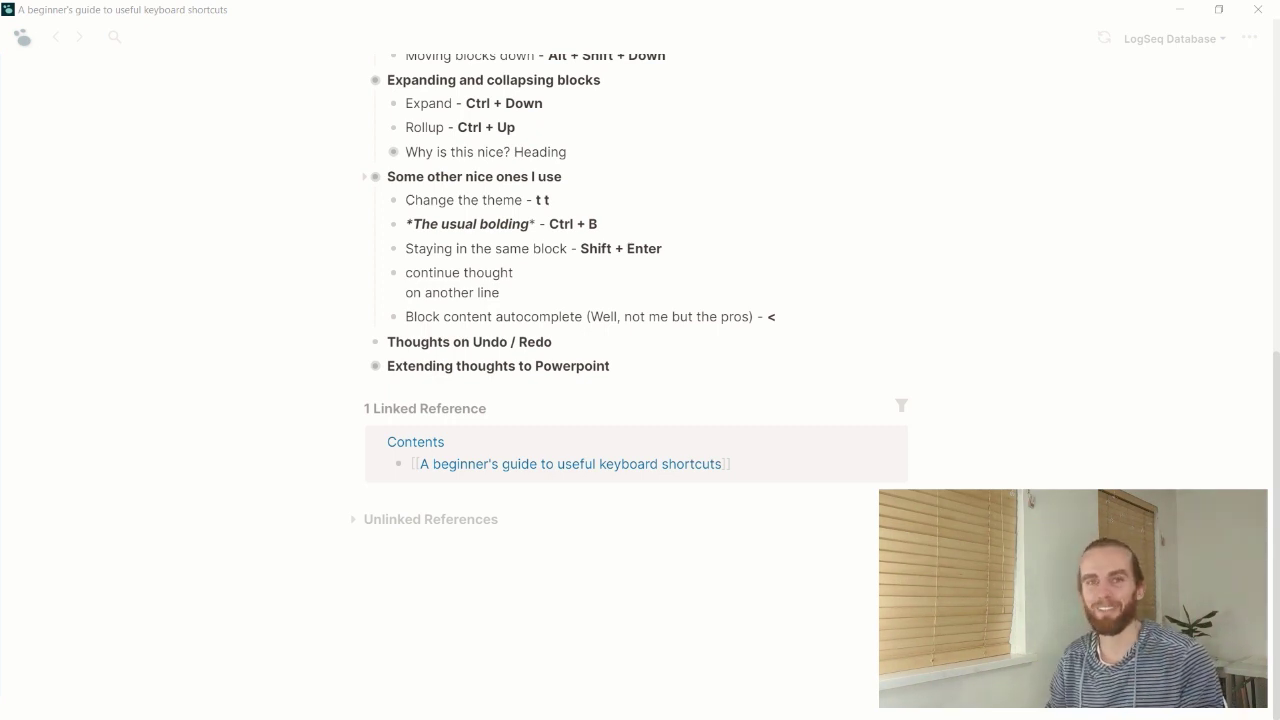
pyautogui.hotkey('alt', 'Tab')
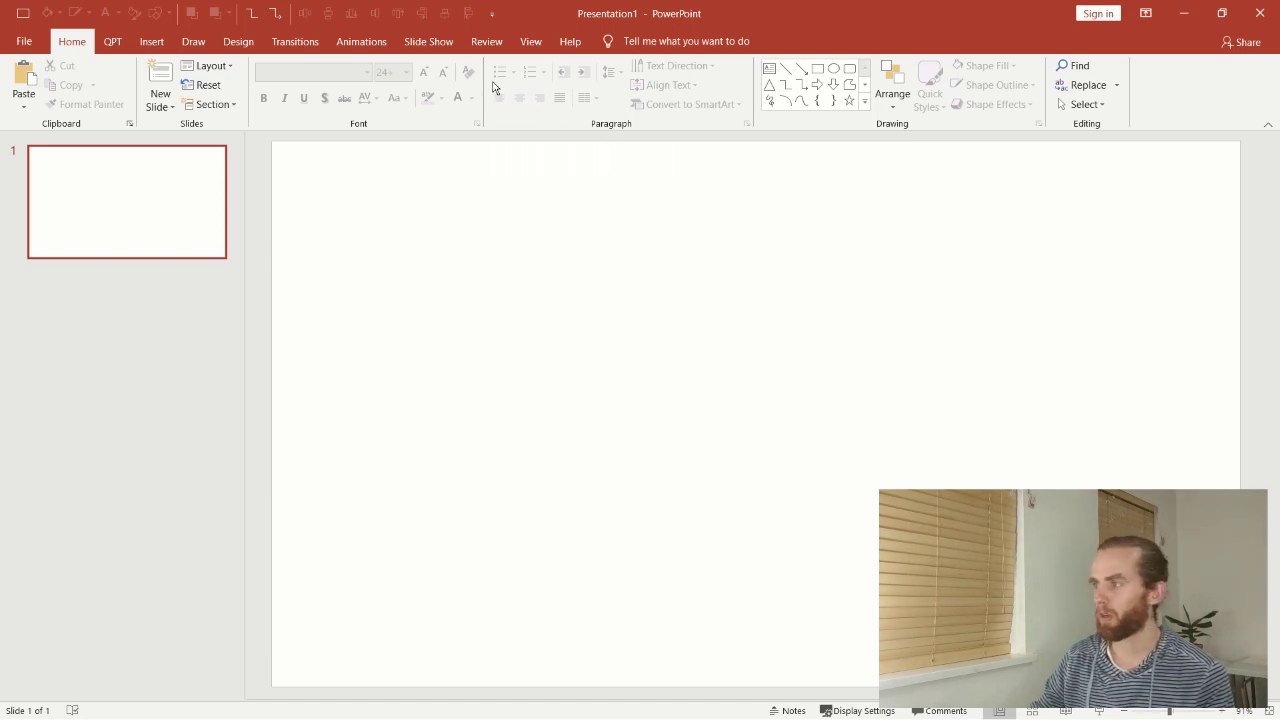
pyautogui.click(498, 23)
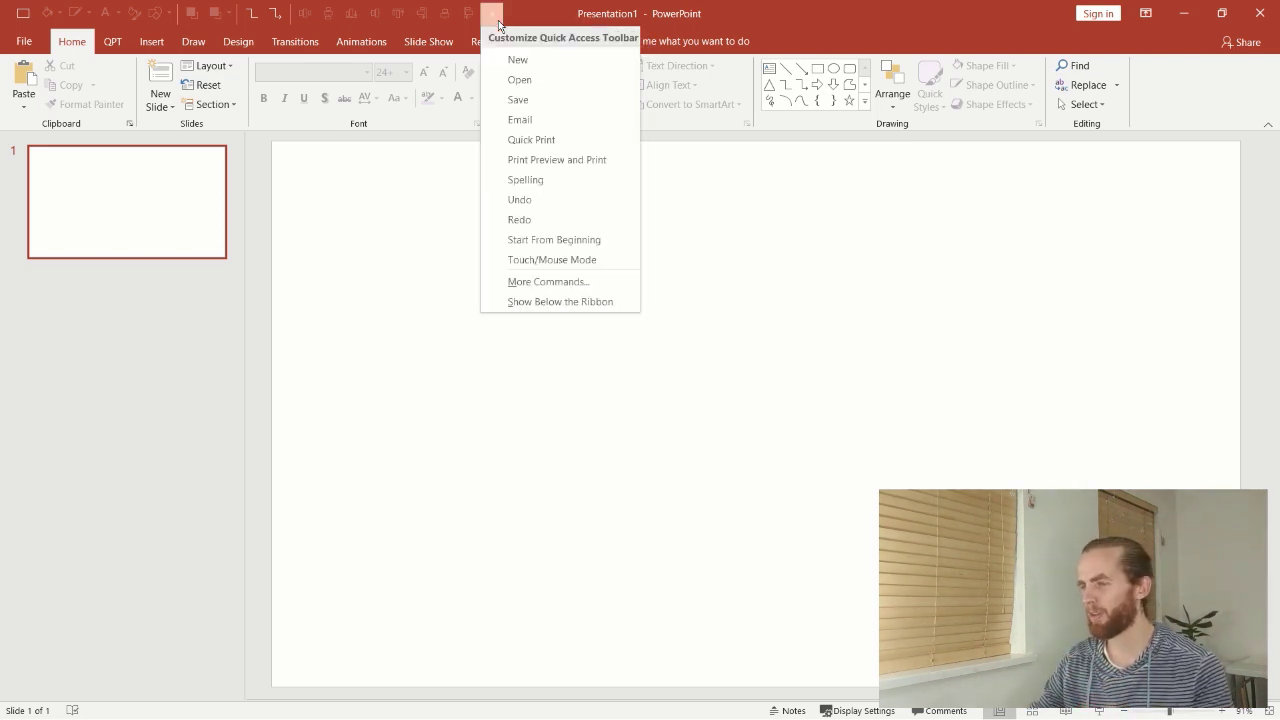
pyautogui.click(556, 304)
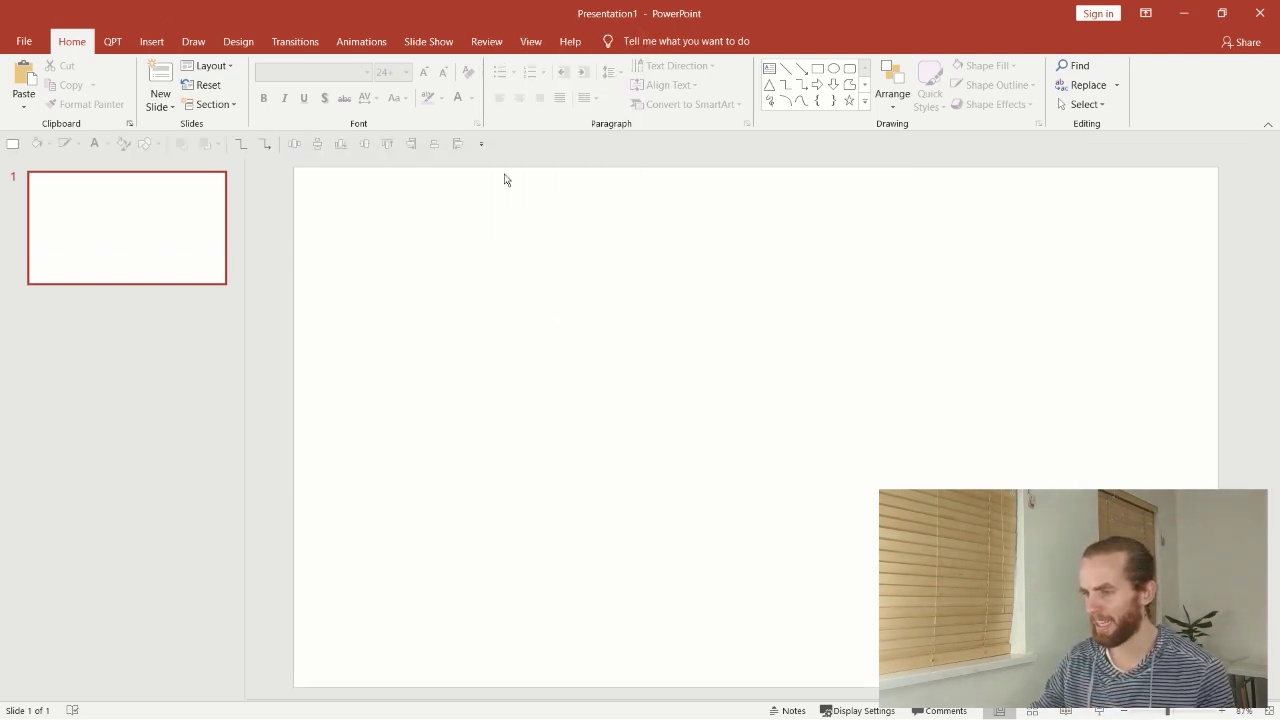